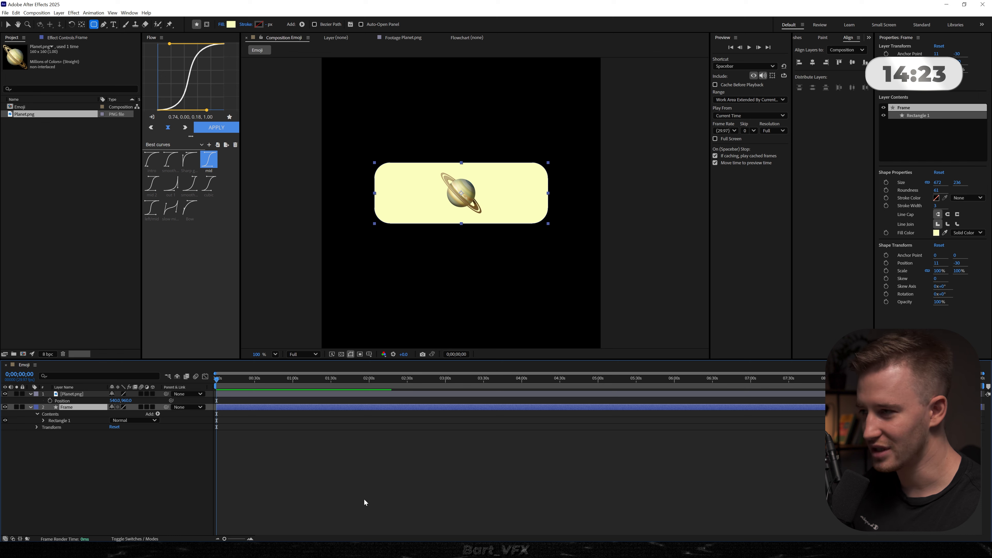
- Change the Frame rectangle's fill colour to the dark grey #171717
{"action": "left_click", "coordinate": [334, 406]}
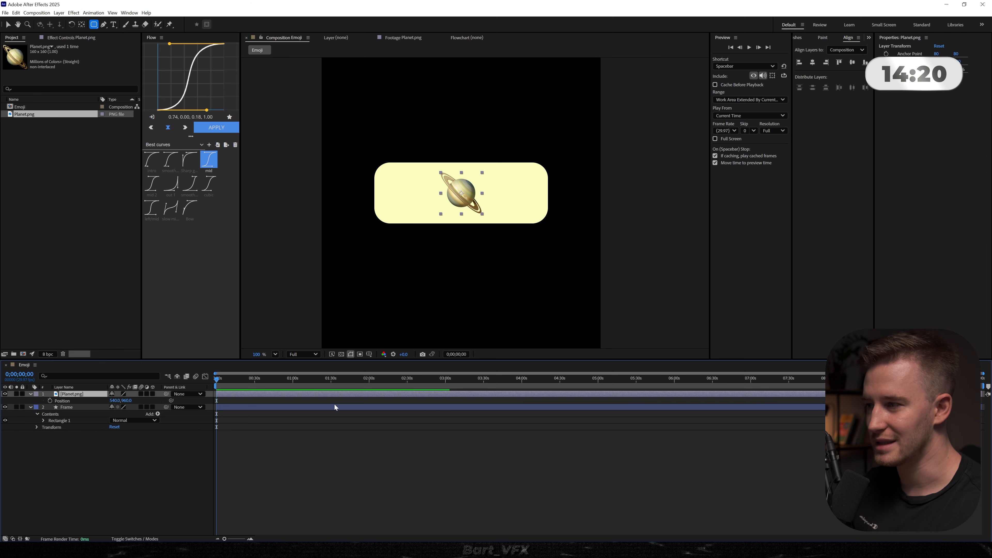
{"action": "left_click", "coordinate": [936, 233]}
{"action": "left_click_drag", "start_coordinate": [431, 274], "coordinate": [352, 316]}
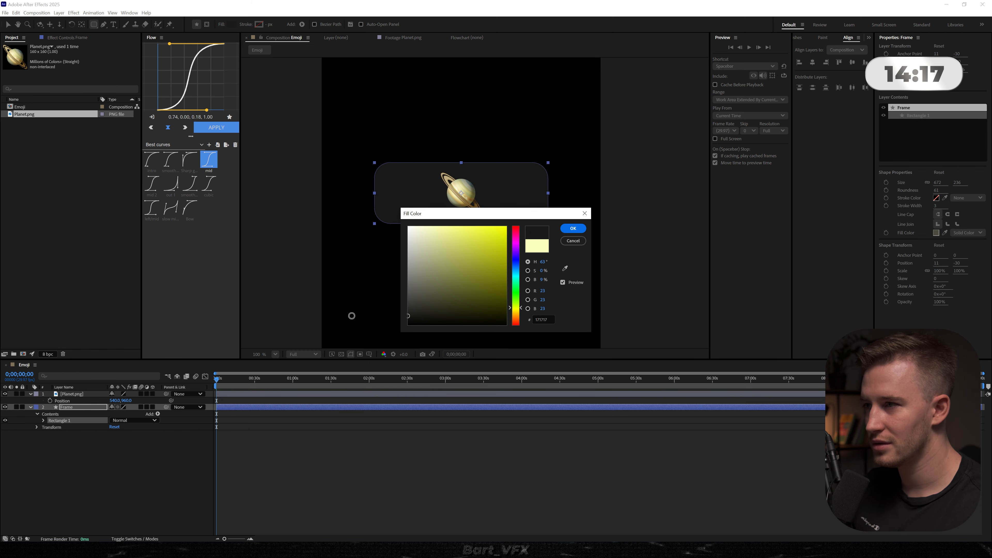
{"action": "left_click", "coordinate": [574, 228]}
- Create a composition-sized white solid and place it beneath the Frame layer as the background
{"action": "left_click", "coordinate": [91, 480]}
{"action": "key", "text": "ctrl+y"}
{"action": "left_click", "coordinate": [493, 331]}
{"action": "left_click_drag", "start_coordinate": [463, 297], "coordinate": [297, 134]}
{"action": "left_click", "coordinate": [573, 229]}
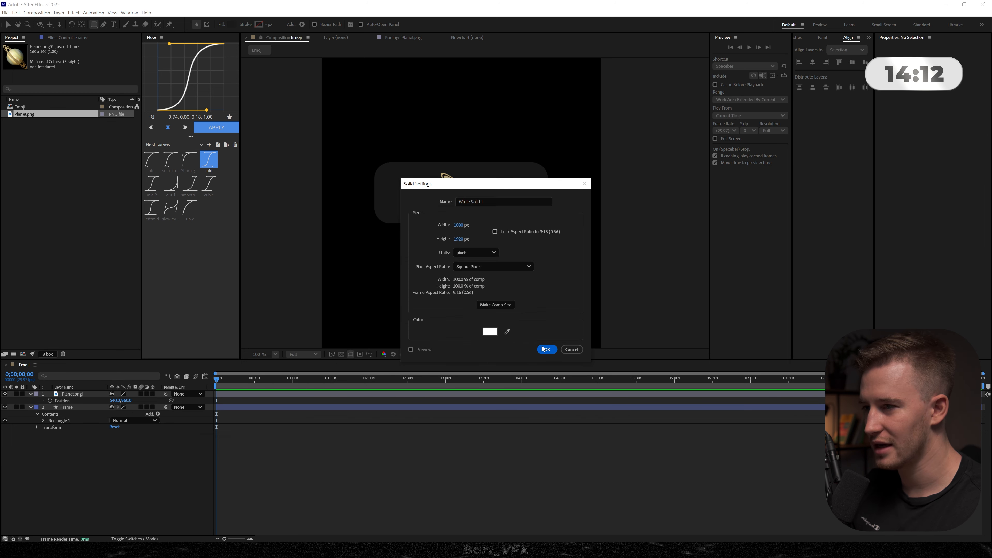
{"action": "left_click", "coordinate": [546, 349]}
{"action": "left_click_drag", "start_coordinate": [98, 409], "coordinate": [83, 436]}
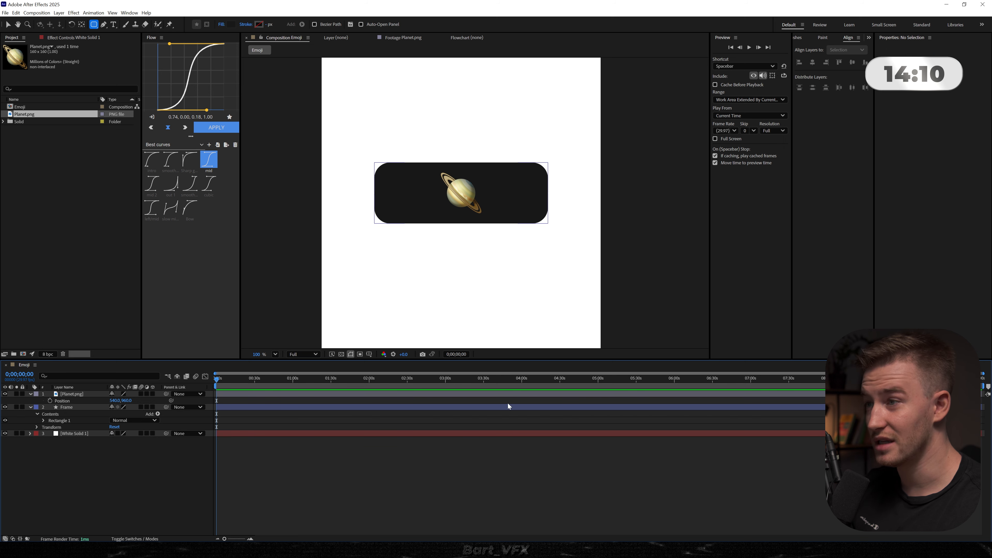
- Animate the planet's position from 141, 960 at time zero to the composition centre at about 49 seconds
{"action": "scroll", "coordinate": [483, 237], "scroll_direction": "down", "scroll_amount": 4}
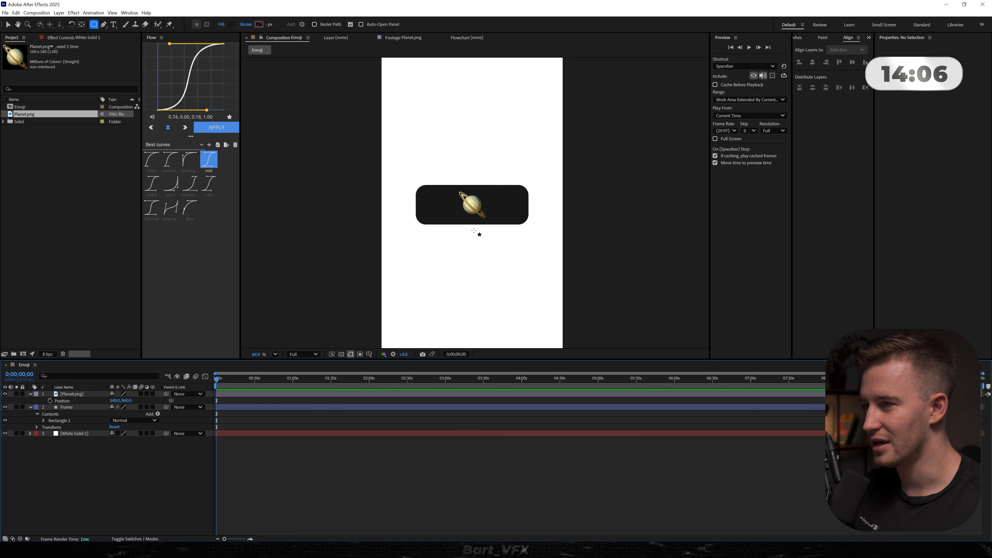
{"action": "scroll", "coordinate": [462, 219], "scroll_direction": "up", "scroll_amount": 5}
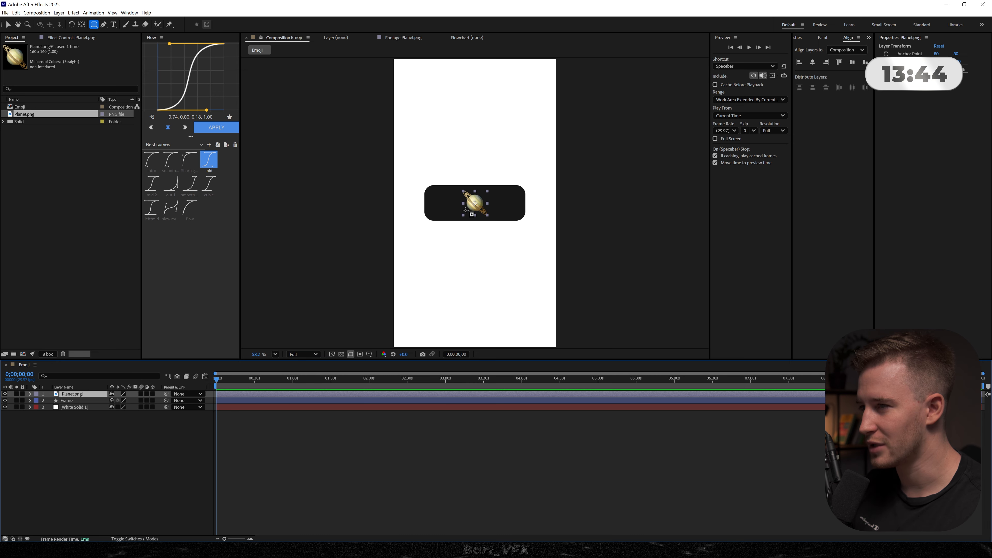
{"action": "key", "text": "v"}
{"action": "key", "text": "alt+shift+p"}
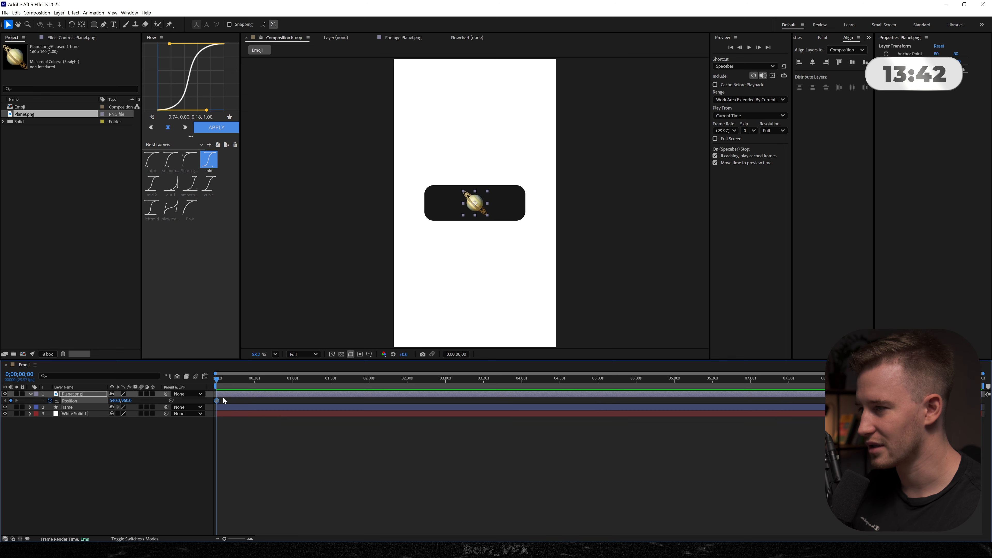
{"action": "left_click_drag", "start_coordinate": [218, 402], "coordinate": [279, 401]}
{"action": "left_click_drag", "start_coordinate": [124, 401], "coordinate": [16, 401]}
- Animate the Frame rectangle's size, starting at about 232 px wide and widening to its full width at the second keyframe
{"action": "left_click", "coordinate": [221, 410]}
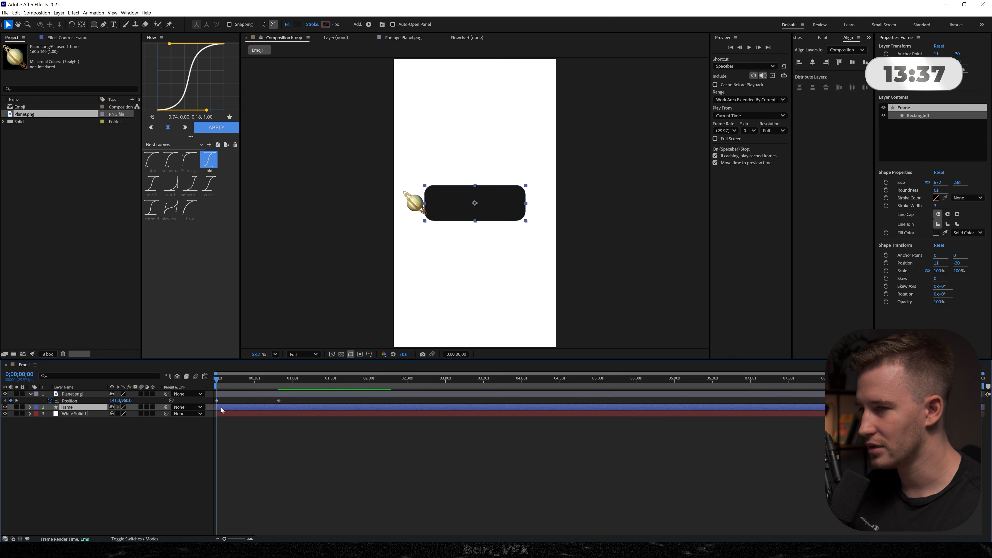
{"action": "left_click", "coordinate": [886, 182]}
{"action": "left_click", "coordinate": [928, 182]}
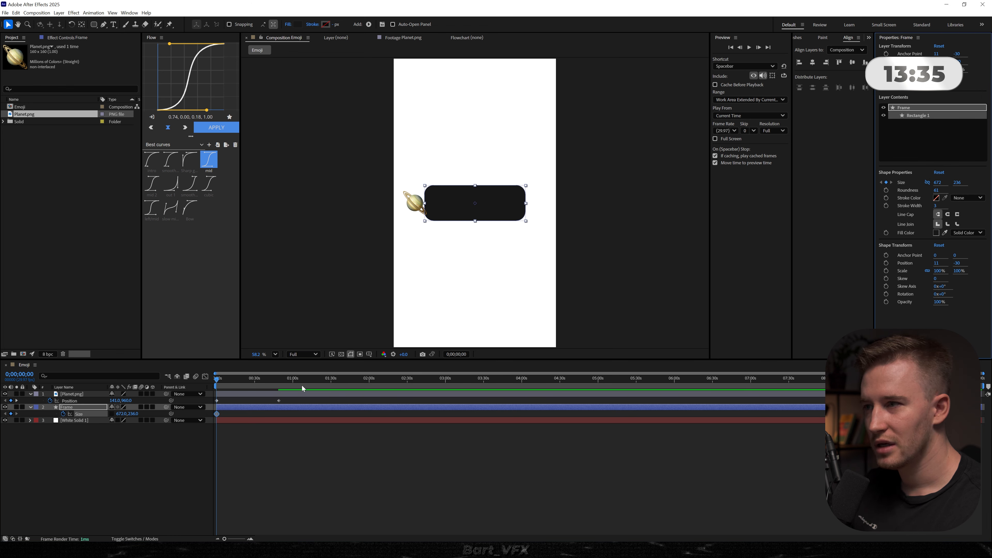
{"action": "left_click_drag", "start_coordinate": [217, 414], "coordinate": [249, 420]}
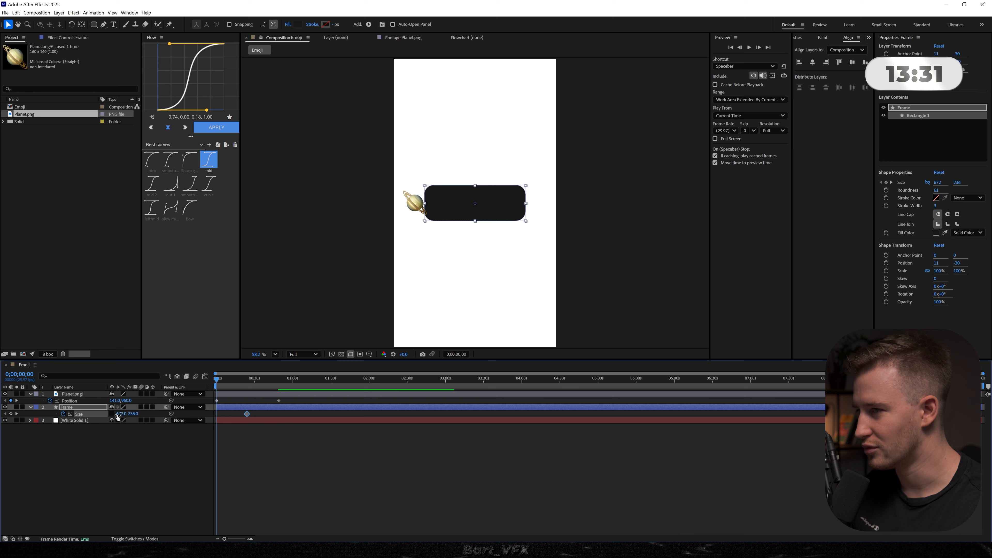
{"action": "left_click_drag", "start_coordinate": [120, 414], "coordinate": [21, 414]}
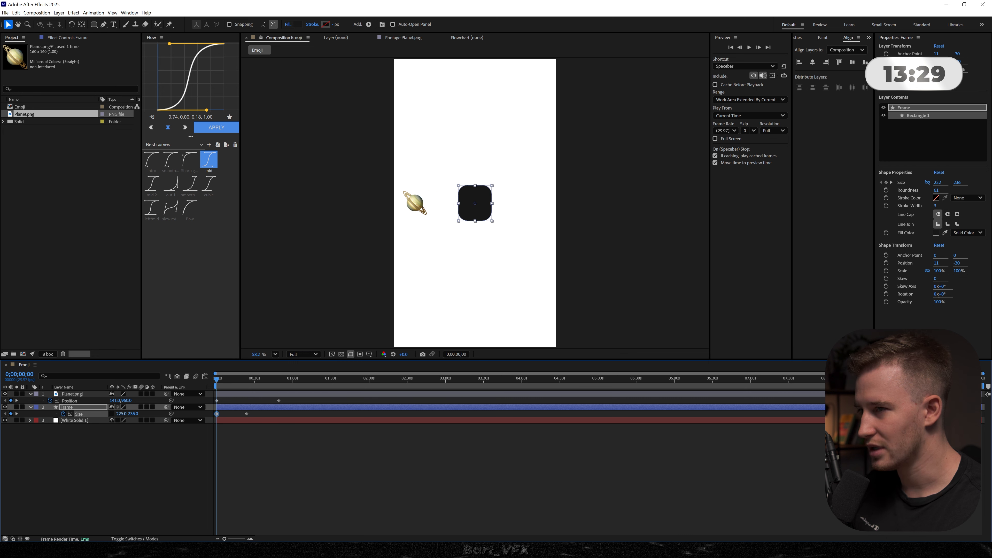
- Animate the Frame layer's position so it starts behind the planet at about x 145.4 and moves to the centre
{"action": "key", "text": "alt+shift+p"}
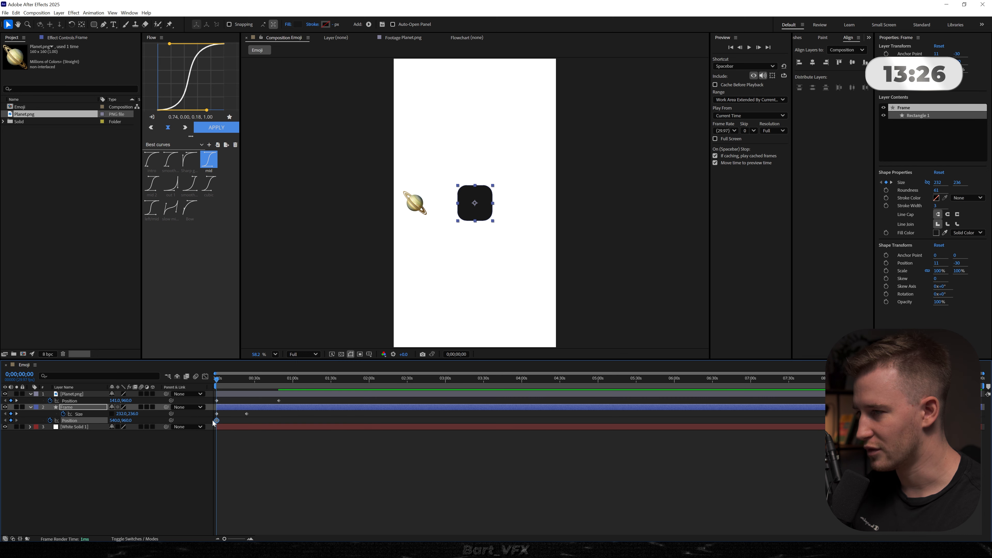
{"action": "left_click_drag", "start_coordinate": [230, 422], "coordinate": [247, 422]}
{"action": "left_click", "coordinate": [222, 450]}
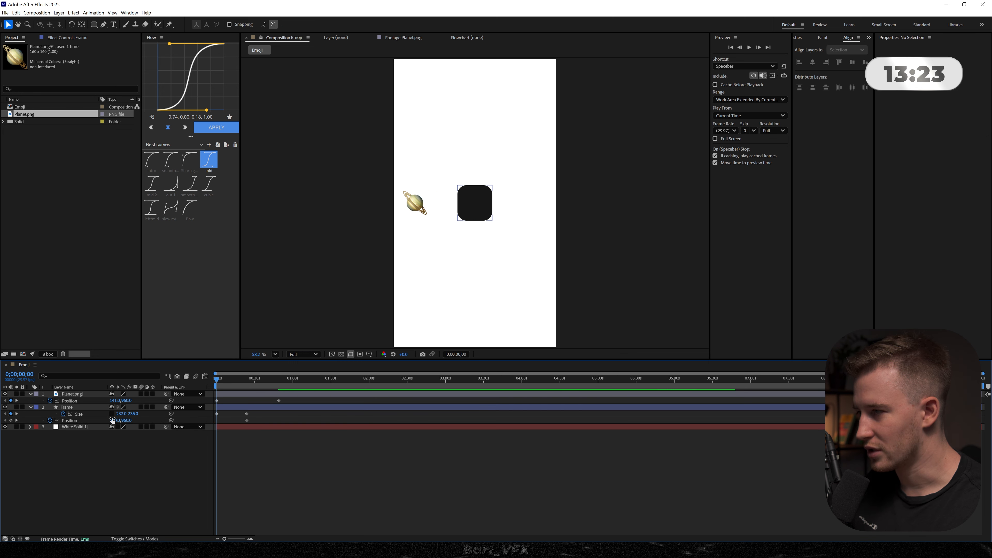
{"action": "left_click_drag", "start_coordinate": [116, 421], "coordinate": [102, 426]}
- Apply the intro easing curve to all planet and frame keyframes and preview the animation
{"action": "left_click_drag", "start_coordinate": [258, 410], "coordinate": [209, 397]}
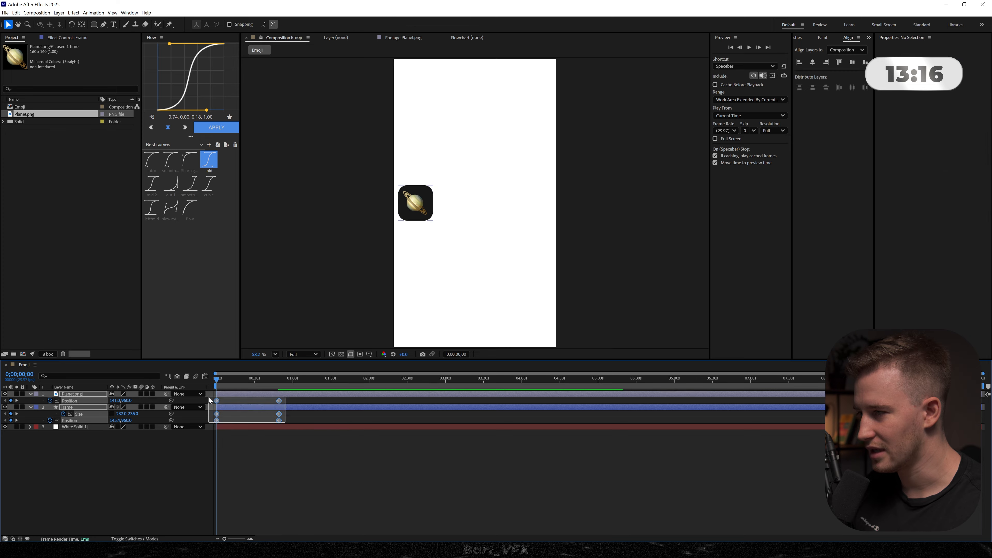
{"action": "left_click", "coordinate": [152, 159]}
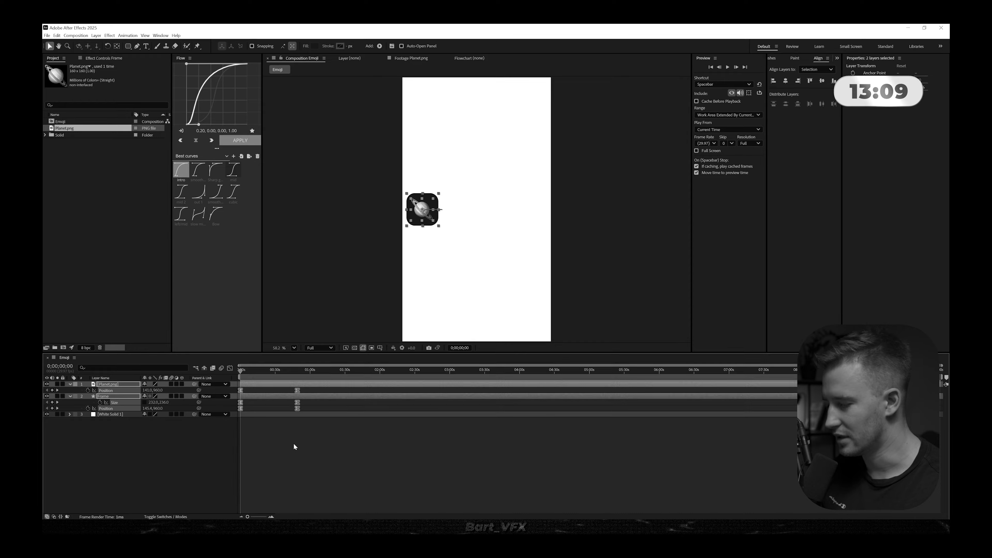
{"action": "key", "text": "ctrl+a"}
{"action": "key", "text": "u"}
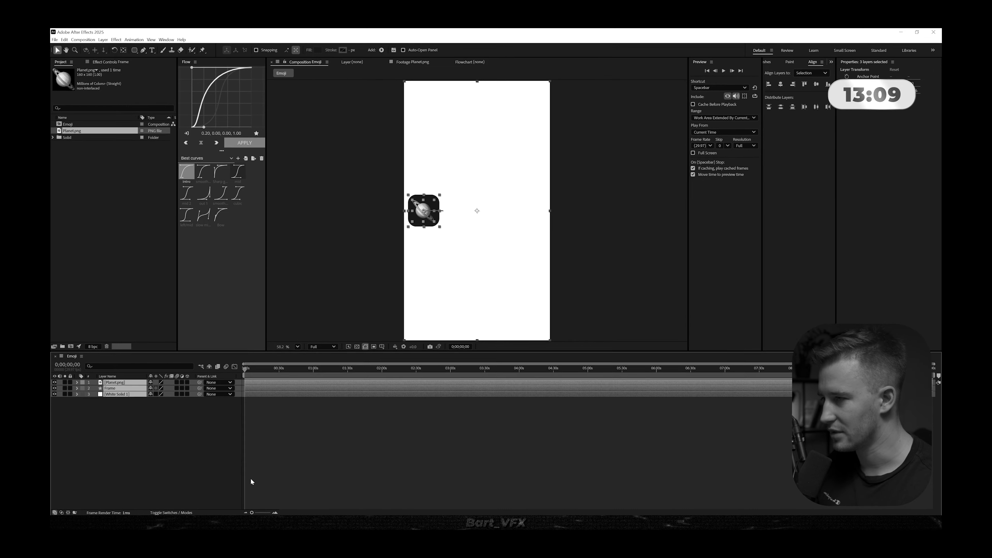
{"action": "left_click", "coordinate": [293, 460]}
{"action": "key", "text": "space"}
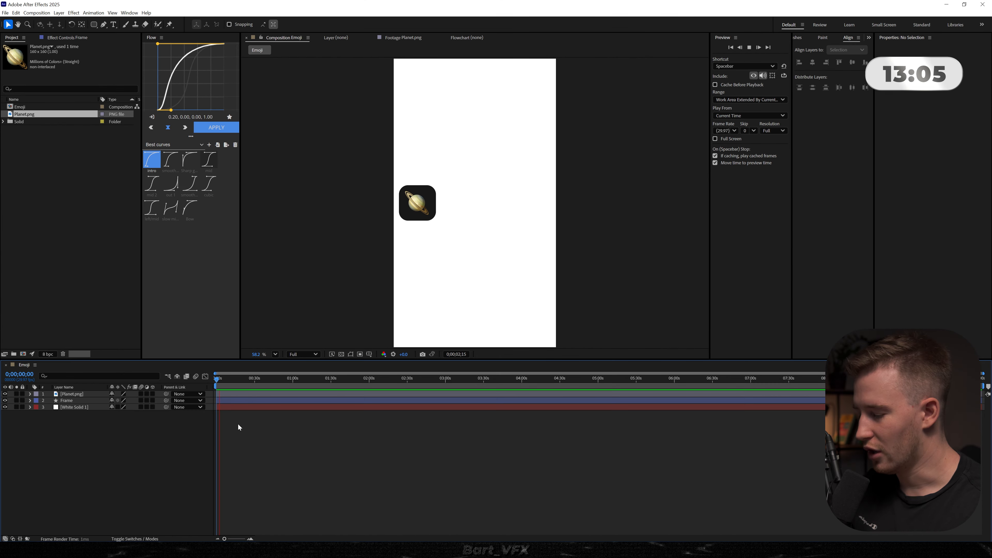
- Reveal the keyframes of both animated layers and move their ending keyframes much earlier, to about 10 seconds
{"action": "key", "text": "ctrl+a"}
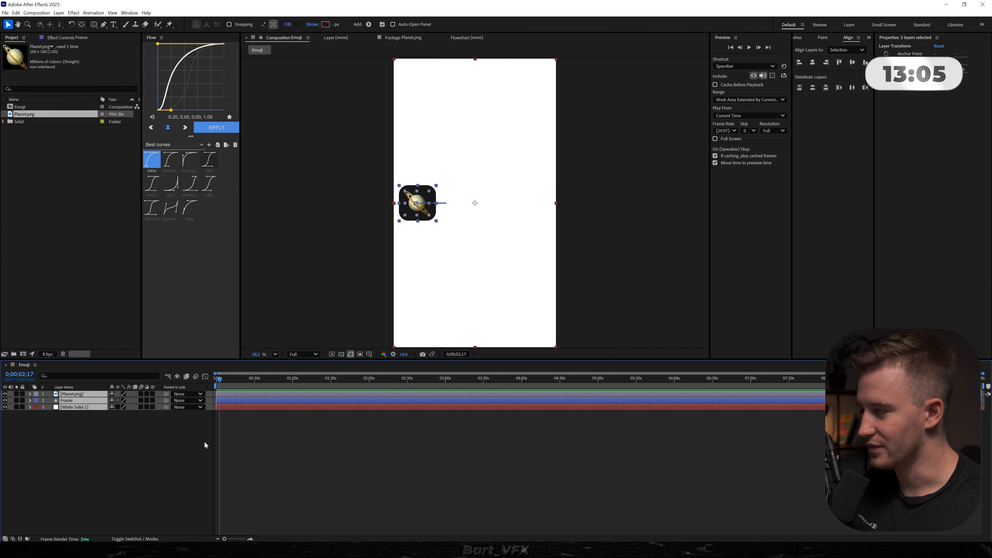
{"action": "key", "text": "u"}
{"action": "key", "text": "="}
{"action": "left_click_drag", "start_coordinate": [362, 398], "coordinate": [240, 419]}
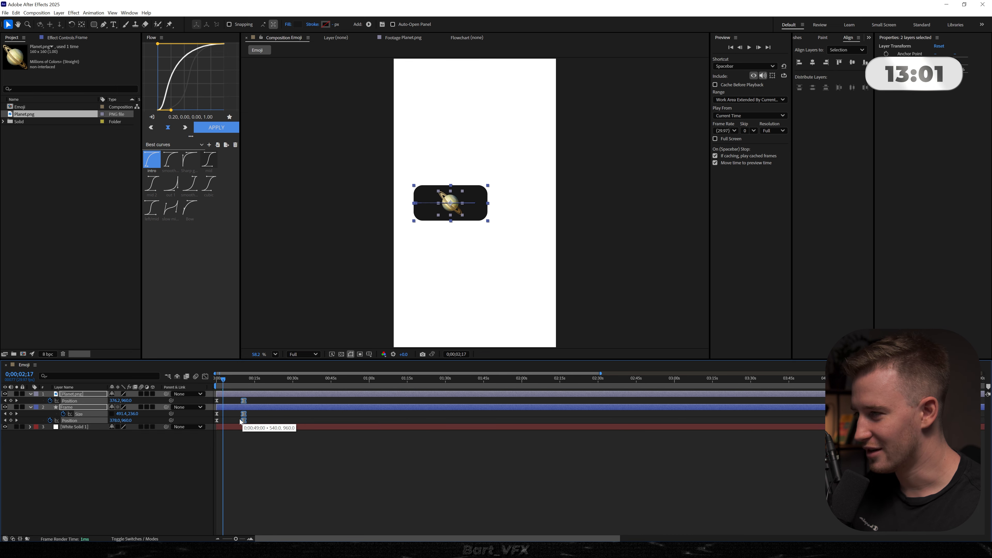
- Set the Emoji composition's duration to 20 seconds
{"action": "left_click", "coordinate": [278, 460]}
{"action": "key", "text": "ctrl+k"}
{"action": "left_click", "coordinate": [453, 322]}
{"action": "type", "text": "20;00"}
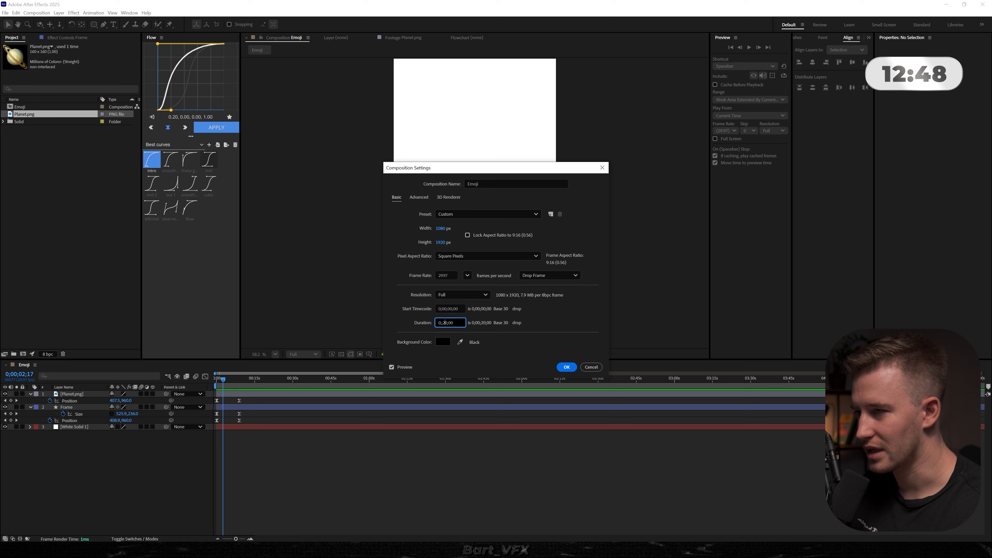
{"action": "key", "text": "Return"}
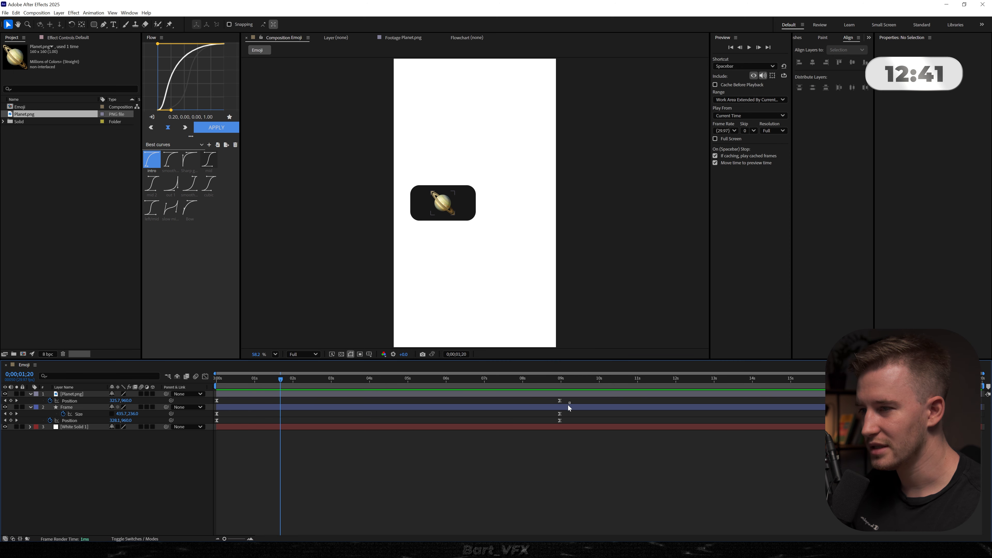
- Move the ending keyframes of the planet and frame to about 2.5 seconds and preview from the start
{"action": "left_click_drag", "start_coordinate": [569, 405], "coordinate": [313, 423]}
{"action": "key", "text": "Home"}
{"action": "key", "text": "space"}
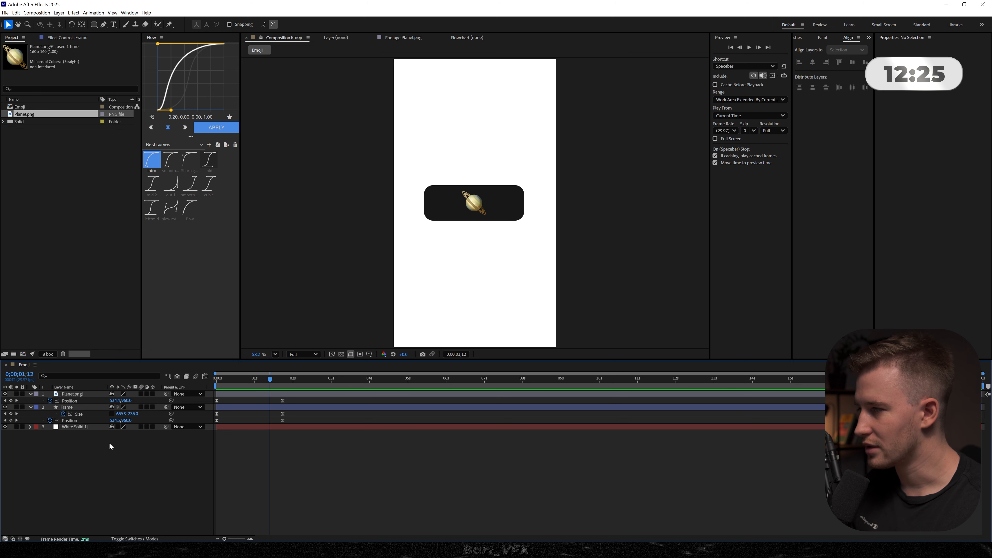
- Keyframe the Frame rectangle's width at 284 px at 0;00;03;05 so it shrinks around the planet
{"action": "left_click", "coordinate": [74, 407]}
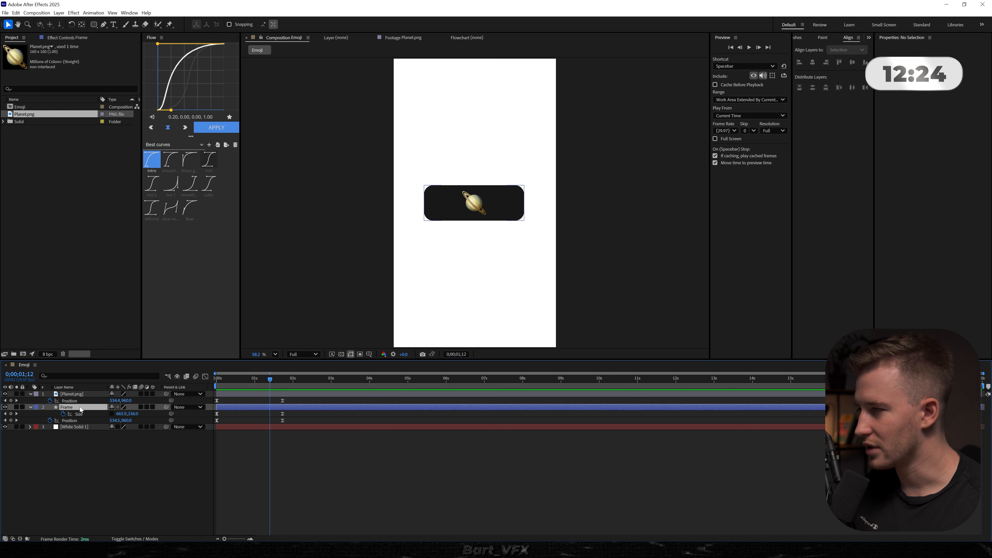
{"action": "left_click", "coordinate": [278, 379]}
{"action": "left_click", "coordinate": [116, 447]}
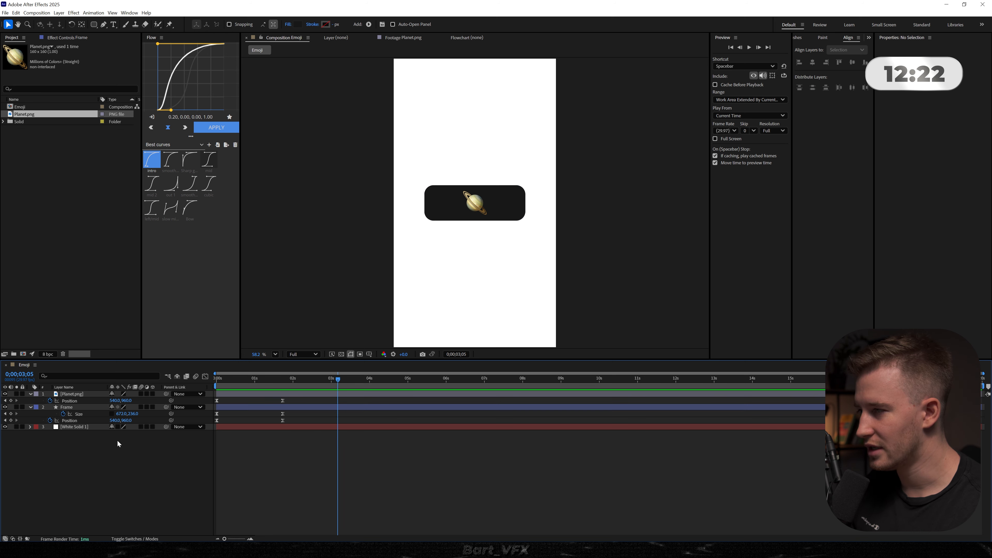
{"action": "left_click_drag", "start_coordinate": [120, 415], "coordinate": [20, 415]}
{"action": "left_click", "coordinate": [287, 477]}
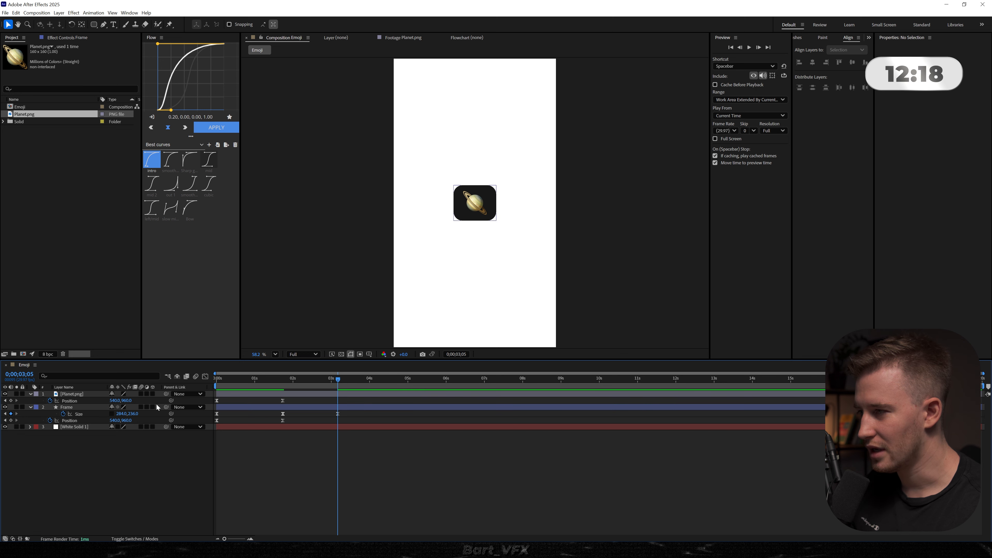
- Keyframe the planet and frame together at position 540, 732 at 0;00;03;05 so both move upward
{"action": "left_click", "coordinate": [273, 415]}
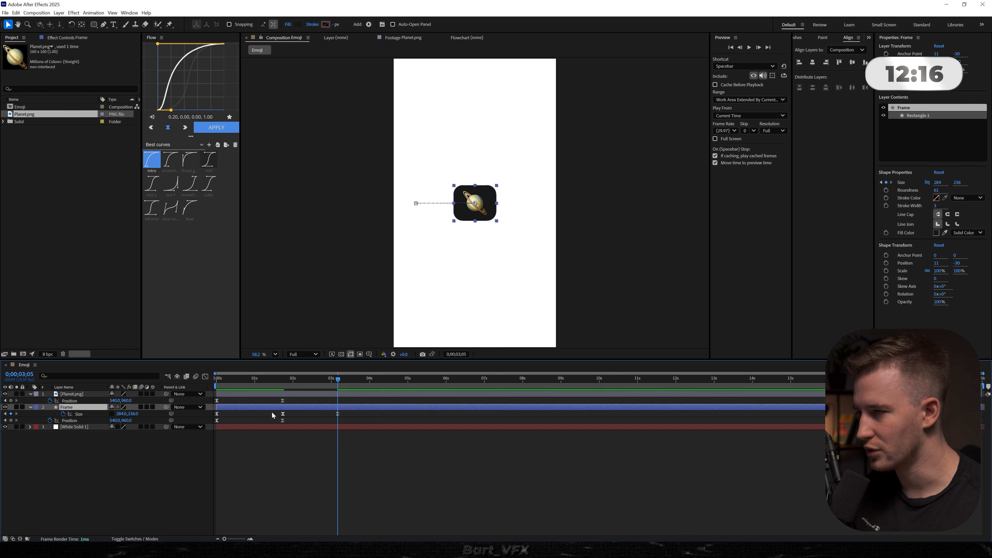
{"action": "left_click", "coordinate": [92, 395], "text": "ctrl"}
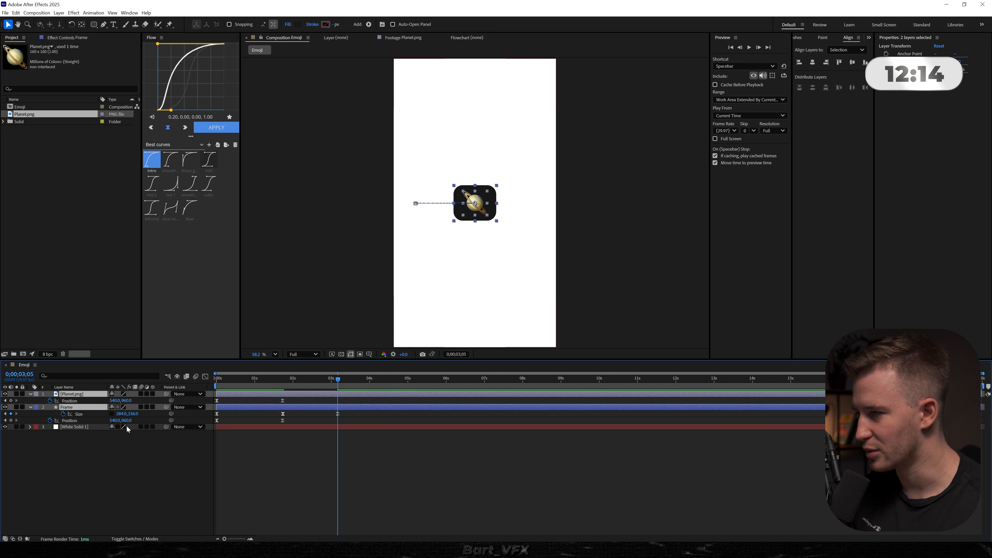
{"action": "left_click_drag", "start_coordinate": [127, 421], "coordinate": [35, 426]}
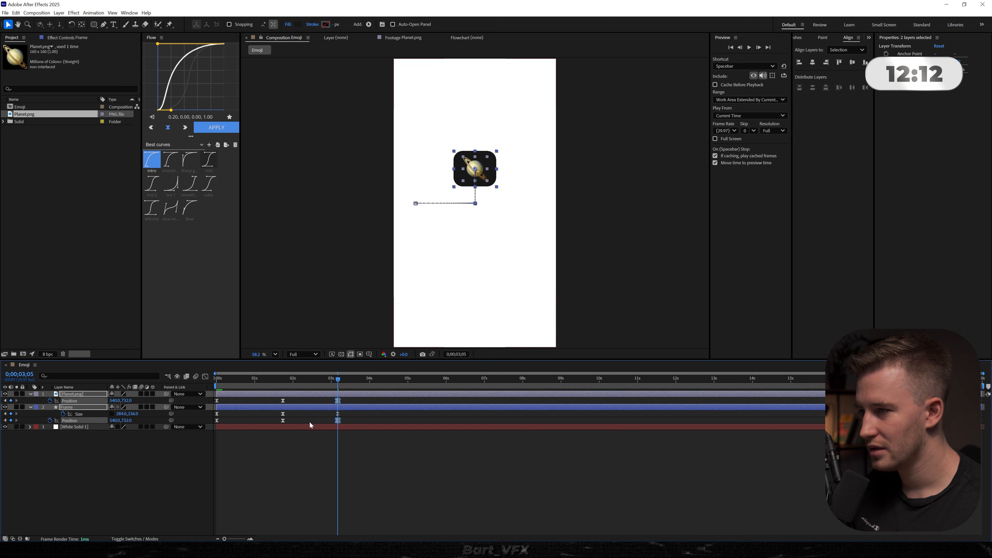
- Apply the mid easing curve to all planet and frame keyframes and preview the animation from the start
{"action": "left_click_drag", "start_coordinate": [352, 401], "coordinate": [172, 435]}
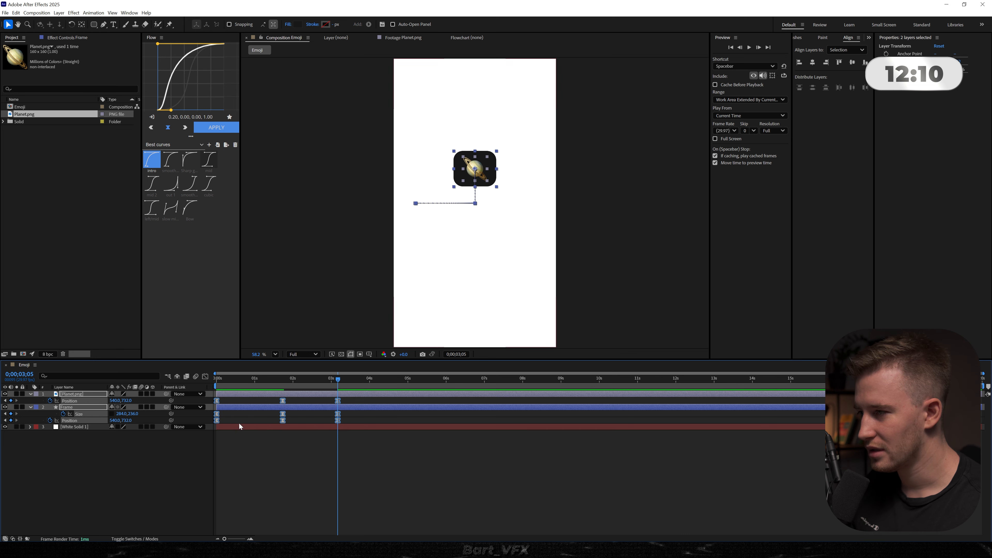
{"action": "left_click", "coordinate": [209, 160]}
{"action": "left_click", "coordinate": [216, 128]}
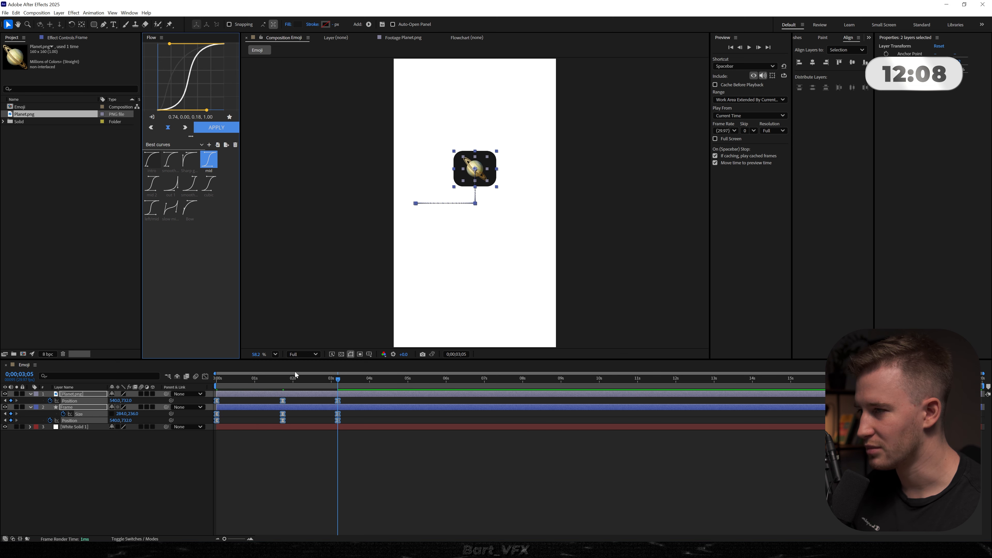
{"action": "key", "text": "Home"}
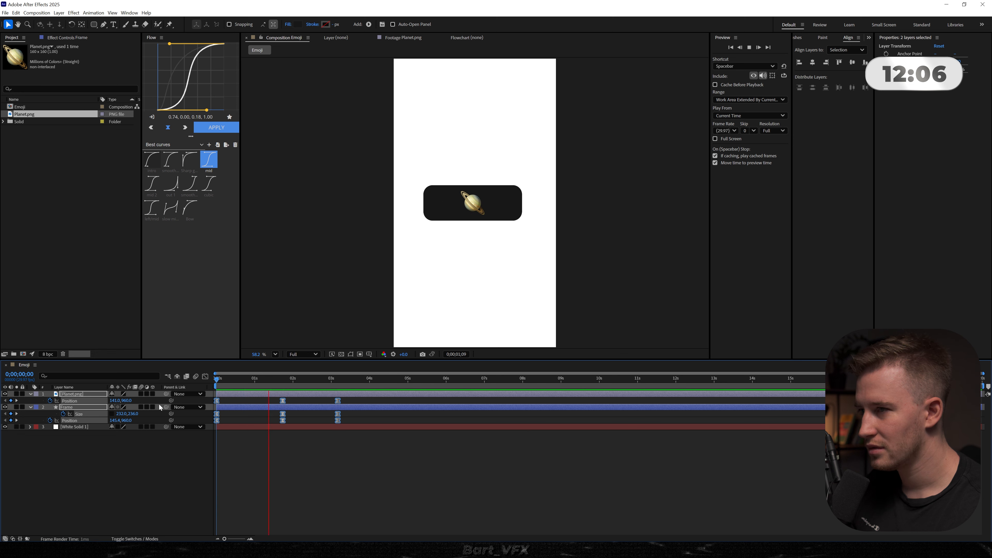
{"action": "left_click", "coordinate": [355, 456]}
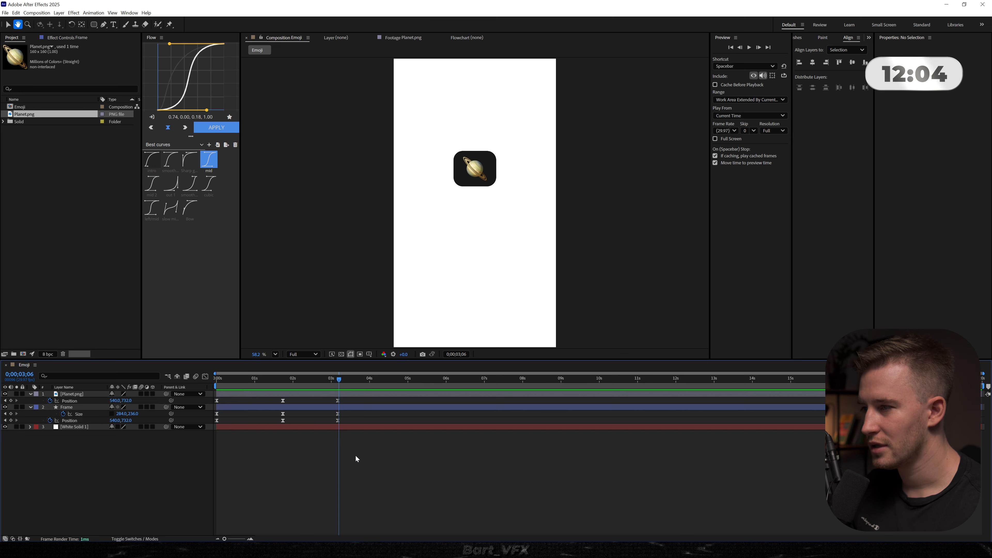
- Shift the final keyframes of both layers earlier to speed up the upward move and preview the timing
{"action": "left_click_drag", "start_coordinate": [346, 398], "coordinate": [312, 421]}
{"action": "left_click_drag", "start_coordinate": [285, 381], "coordinate": [245, 381]}
{"action": "key", "text": "space"}
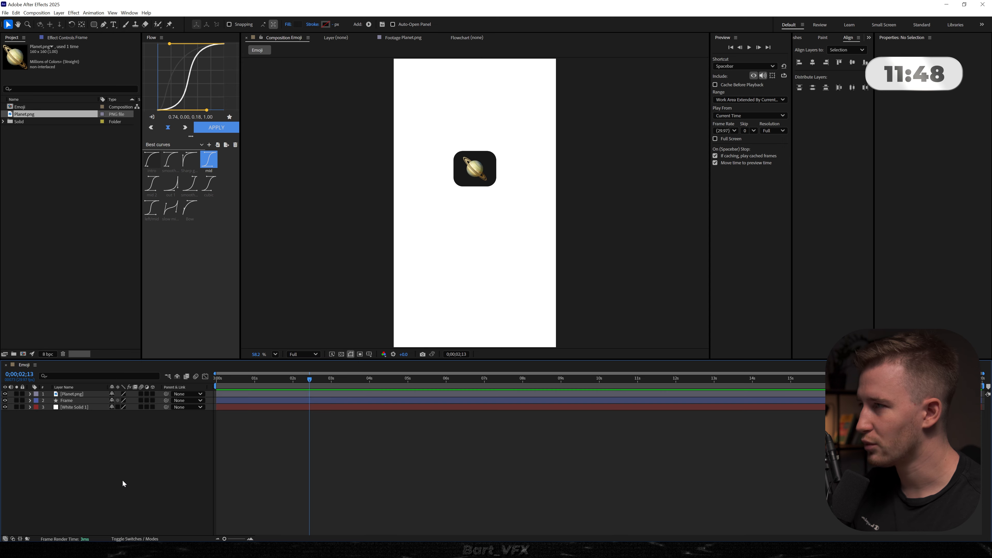
- Draw a centred circle about 1478 px in diameter and move it down until its top edge meets the frame
{"action": "left_click", "coordinate": [93, 24]}
{"action": "left_click", "coordinate": [96, 24]}
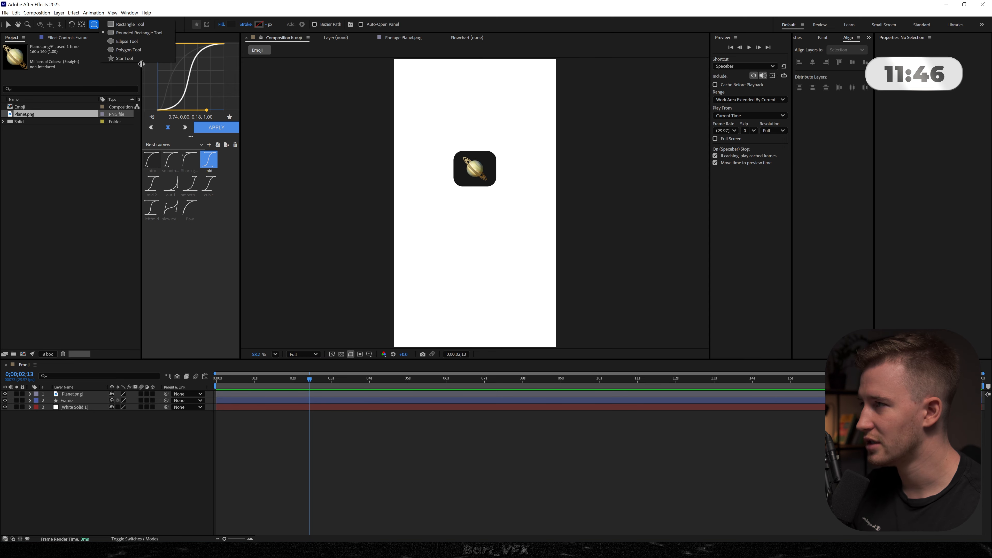
{"action": "left_click", "coordinate": [135, 44]}
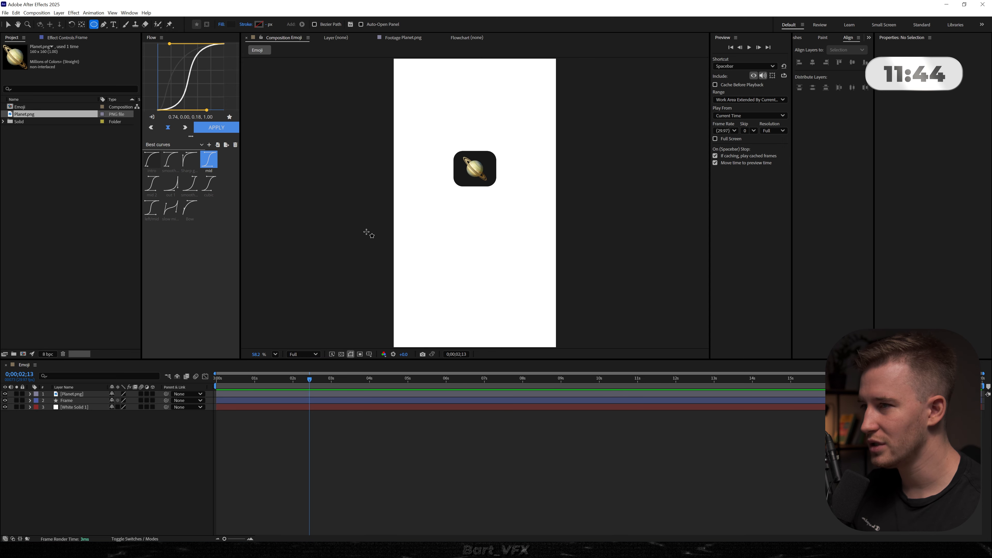
{"action": "left_click_drag", "start_coordinate": [377, 202], "coordinate": [600, 376]}
{"action": "key", "text": "ctrl+alt+Home"}
{"action": "key", "text": "ctrl+Home"}
{"action": "key", "text": "v"}
{"action": "left_click_drag", "start_coordinate": [476, 238], "coordinate": [474, 330]}
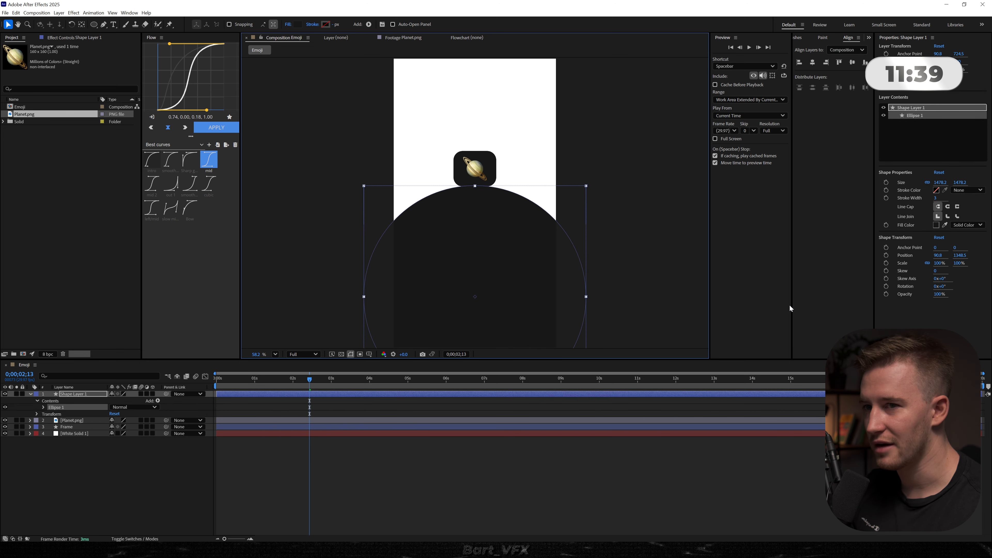
- Change the large circle's fill colour to a very light grey
{"action": "left_click", "coordinate": [937, 225]}
{"action": "left_click_drag", "start_coordinate": [434, 258], "coordinate": [371, 231]}
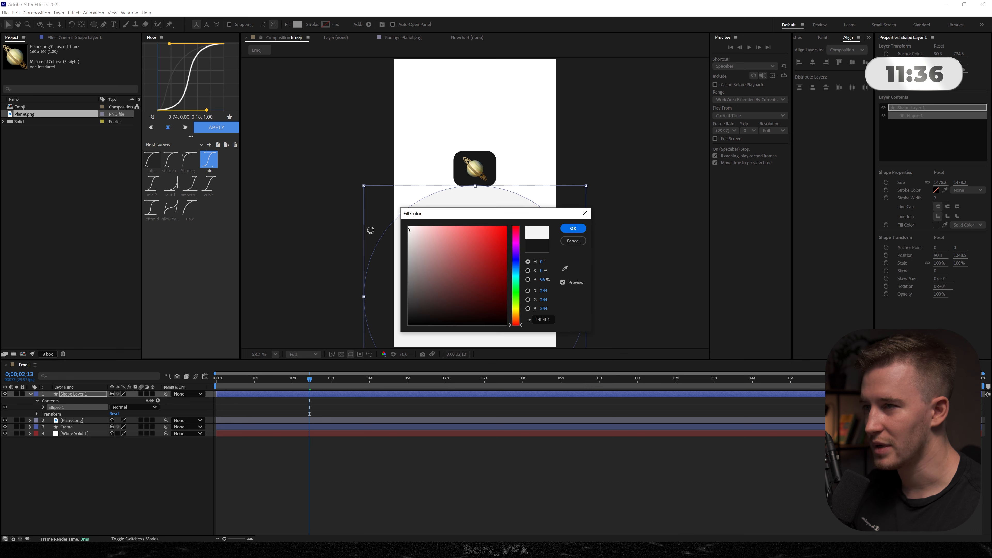
{"action": "key", "text": "Return"}
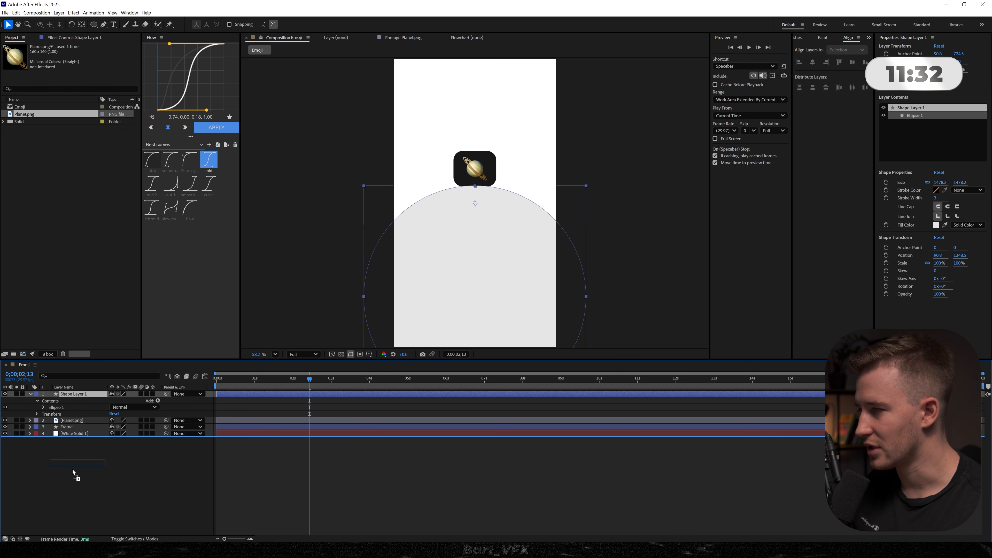
- Send the circle's shape layer to the bottom of the layer stack and rename it Circle
{"action": "key", "text": "ctrl+shift+bracketleft"}
{"action": "key", "text": "Return"}
{"action": "type", "text": "Circle"}
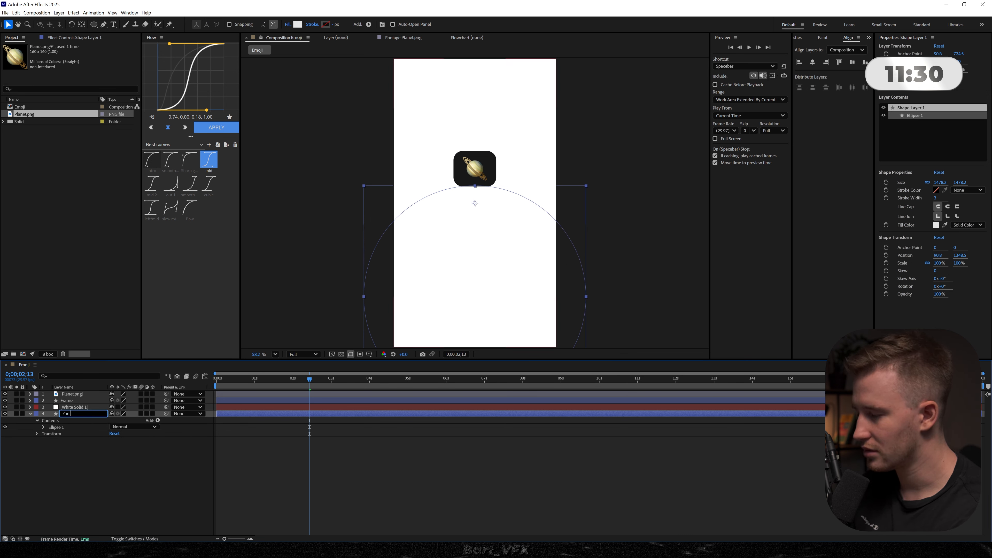
{"action": "key", "text": "Return"}
{"action": "left_click", "coordinate": [101, 474]}
{"action": "left_click", "coordinate": [69, 401]}
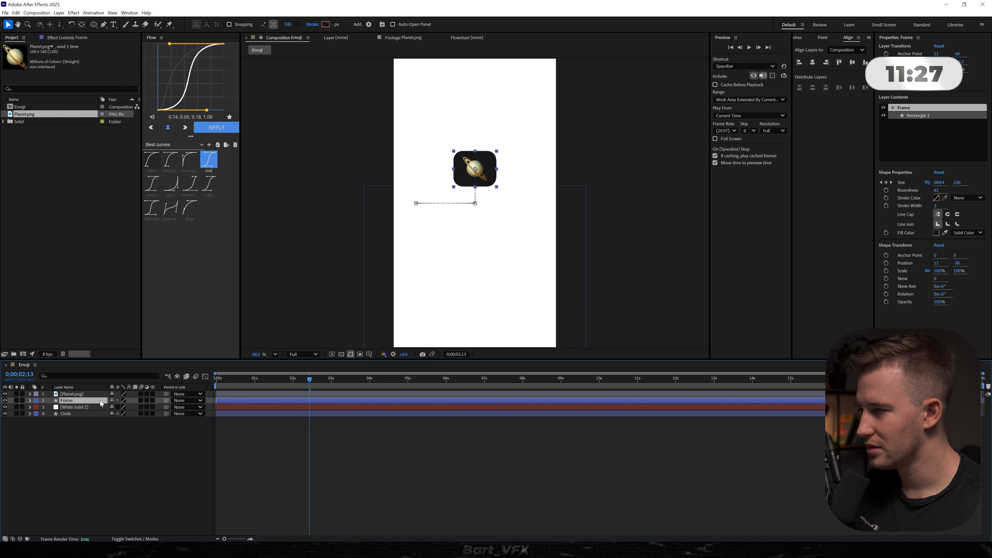
- Add a Drop Shadow effect to the Circle layer with distance 0 and softness 108
{"action": "left_click", "coordinate": [75, 413]}
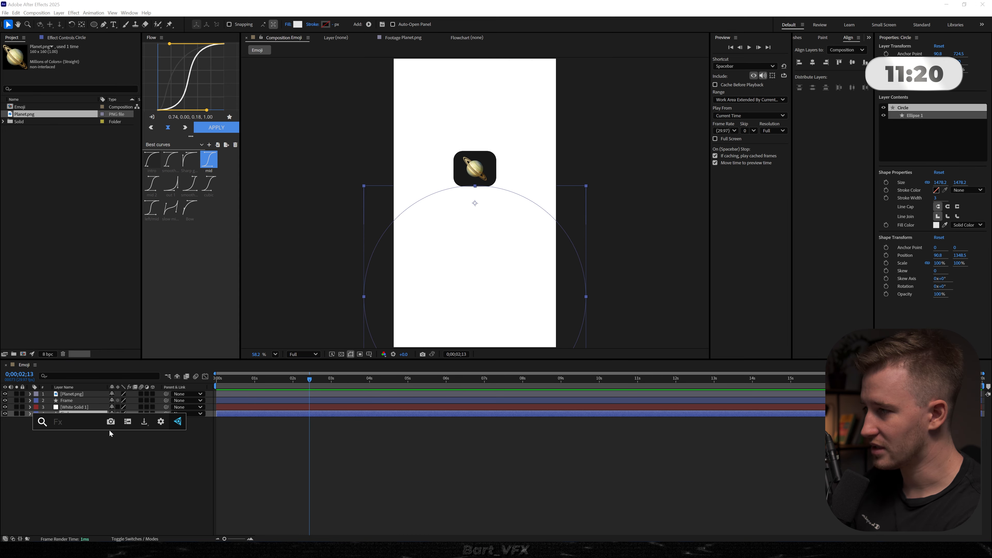
{"action": "key", "text": "ctrl+space"}
{"action": "type", "text": "drop"}
{"action": "key", "text": "Return"}
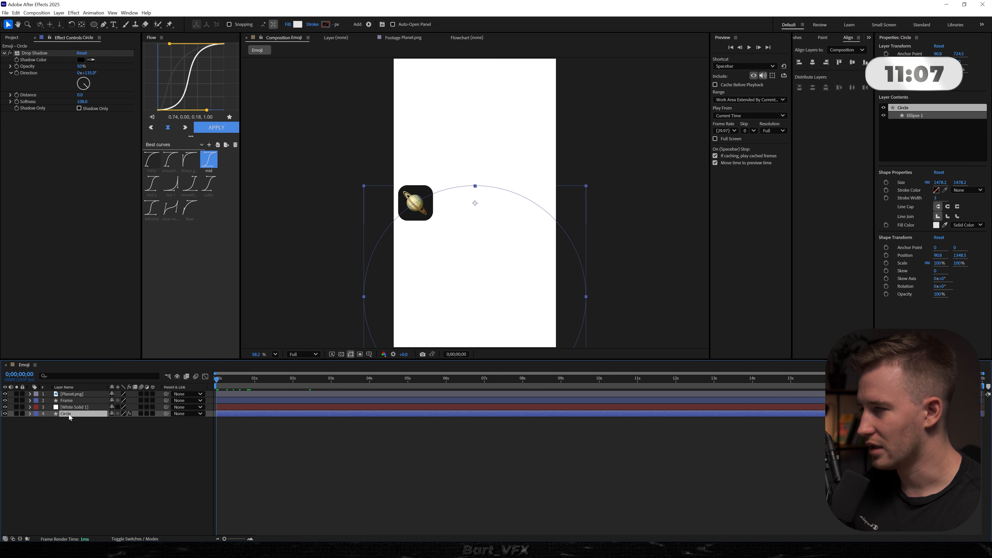
- Move the Circle layer above the white solid and preview the animation from the start
{"action": "left_click_drag", "start_coordinate": [69, 414], "coordinate": [78, 409]}
{"action": "left_click", "coordinate": [142, 477]}
{"action": "key", "text": "space"}
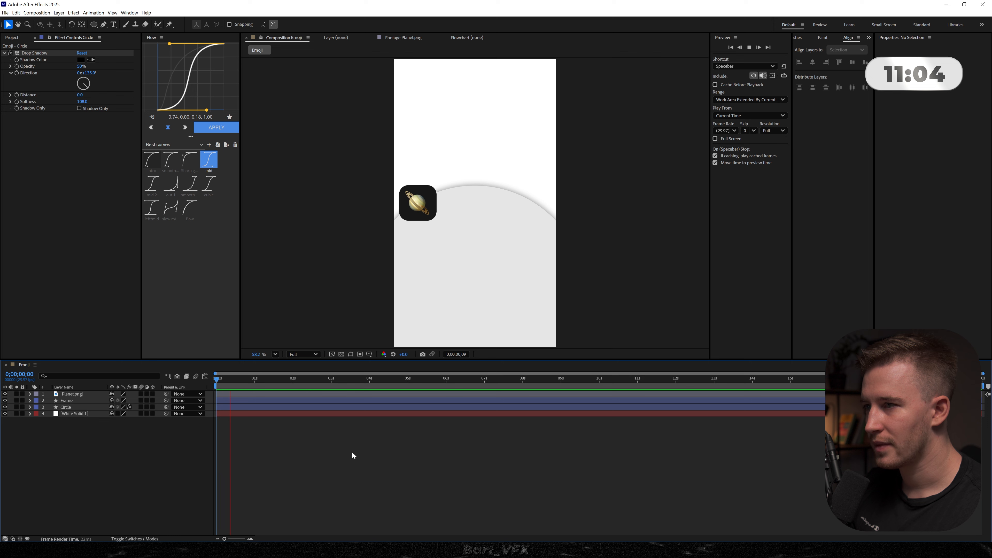
{"action": "key", "text": "space"}
- Keyframe the circle's position at 0;00;01;13, and at the first frame lower it to about 540, 1818
{"action": "left_click", "coordinate": [75, 407]}
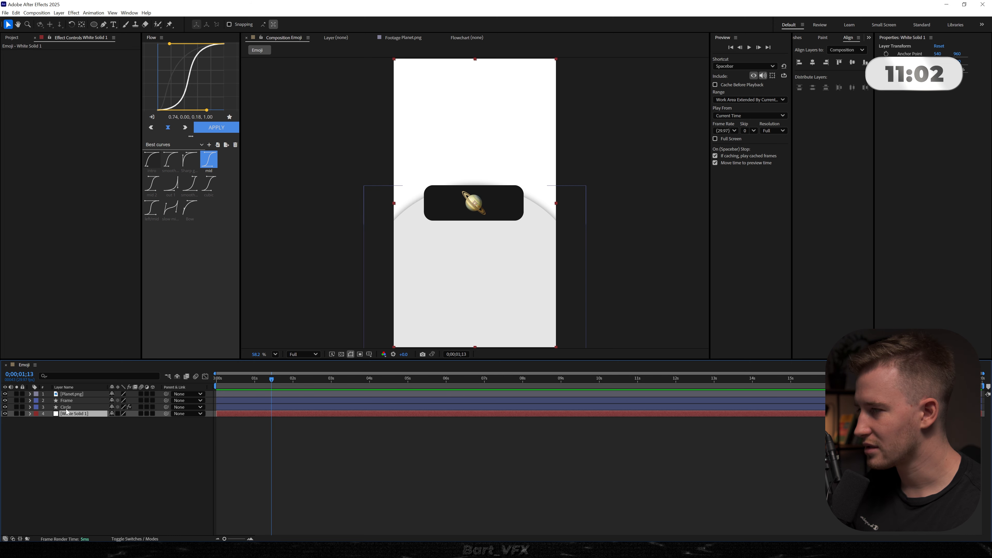
{"action": "key", "text": "alt+shift+p"}
{"action": "left_click_drag", "start_coordinate": [269, 380], "coordinate": [178, 389]}
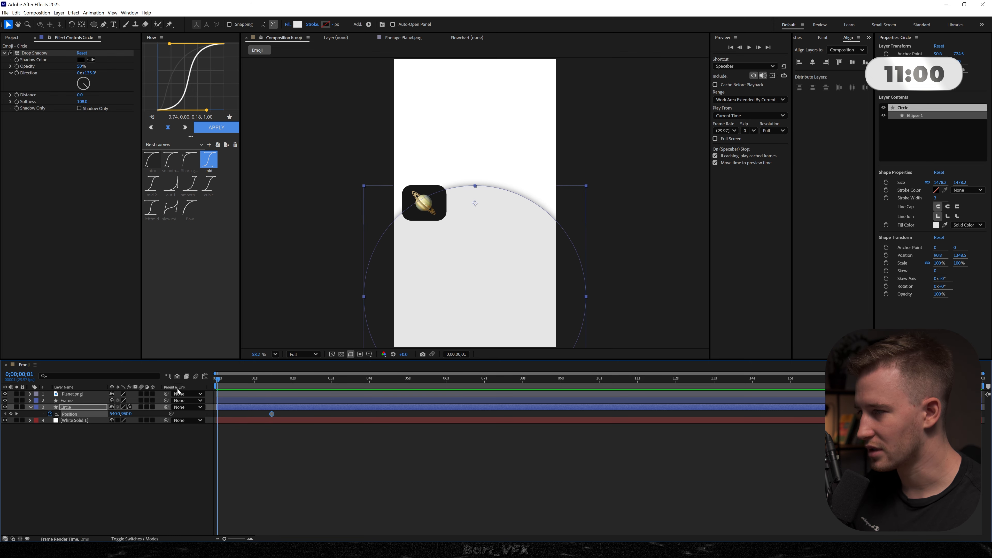
{"action": "left_click_drag", "start_coordinate": [128, 414], "coordinate": [403, 410]}
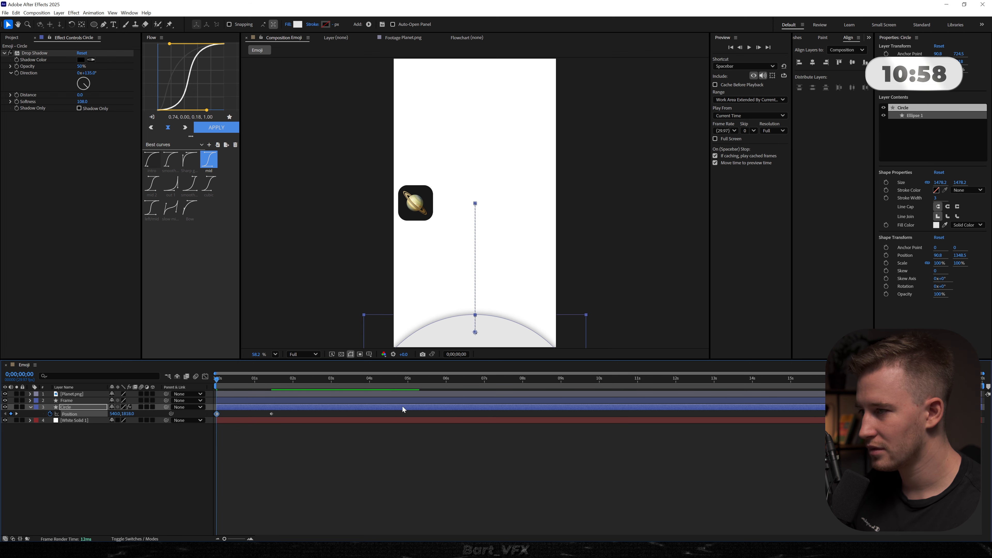
- Apply the intro easing curve to both circle position keyframes and preview its rise
{"action": "left_click", "coordinate": [281, 416]}
{"action": "left_click", "coordinate": [273, 414]}
{"action": "left_click_drag", "start_coordinate": [279, 417], "coordinate": [212, 410]}
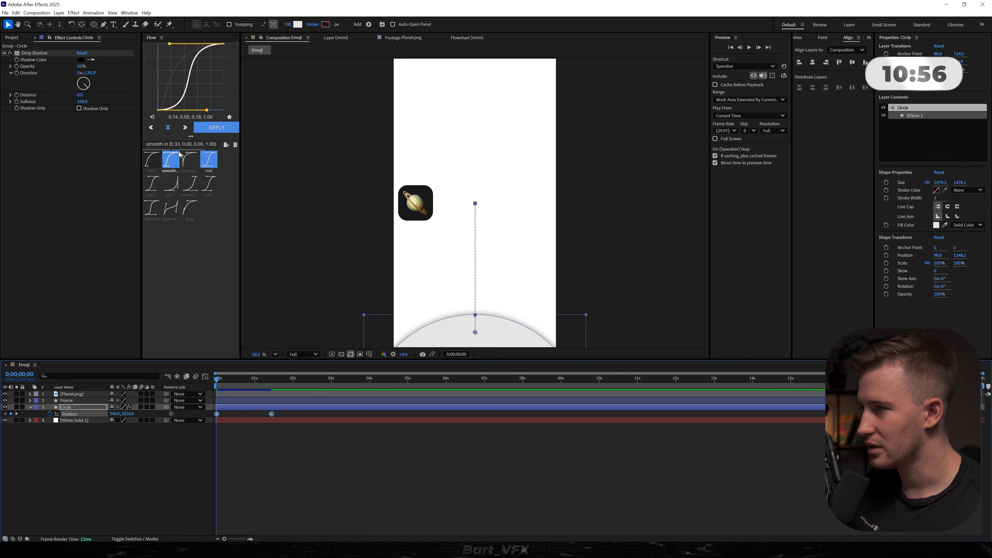
{"action": "left_click", "coordinate": [151, 161]}
{"action": "left_click", "coordinate": [272, 409]}
{"action": "key", "text": "space"}
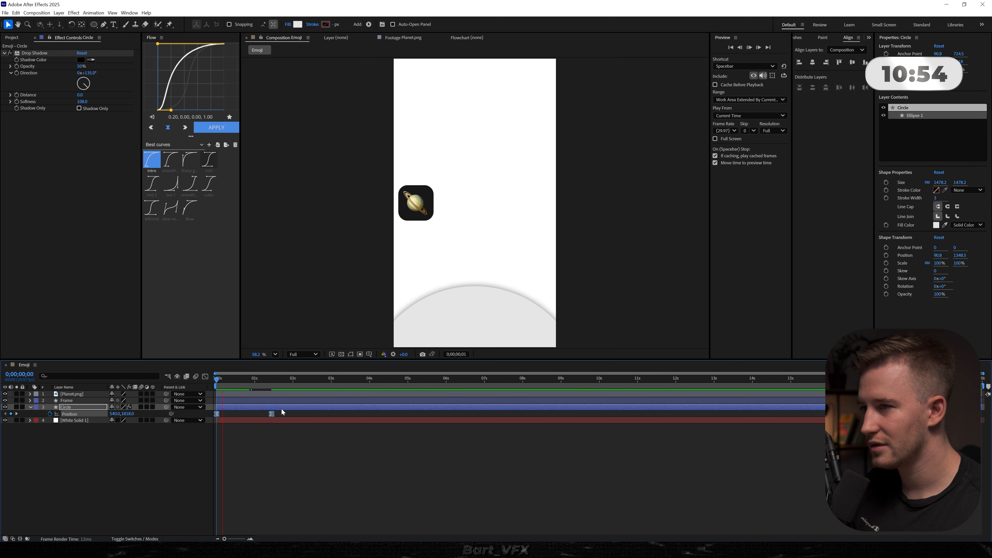
{"action": "key", "text": "space"}
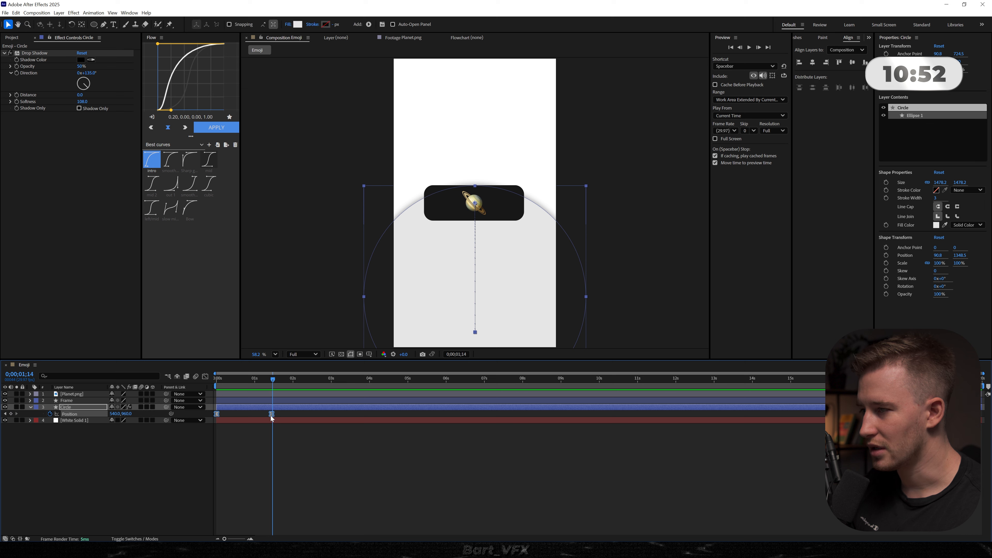
- Shift the circle's keyframes about one second later, set its starting position to 540, 2116, and preview the animation
{"action": "left_click_drag", "start_coordinate": [273, 417], "coordinate": [310, 417]}
{"action": "left_click", "coordinate": [256, 380]}
{"action": "left_click", "coordinate": [69, 441]}
{"action": "left_click_drag", "start_coordinate": [126, 414], "coordinate": [343, 467]}
{"action": "key", "text": "space"}
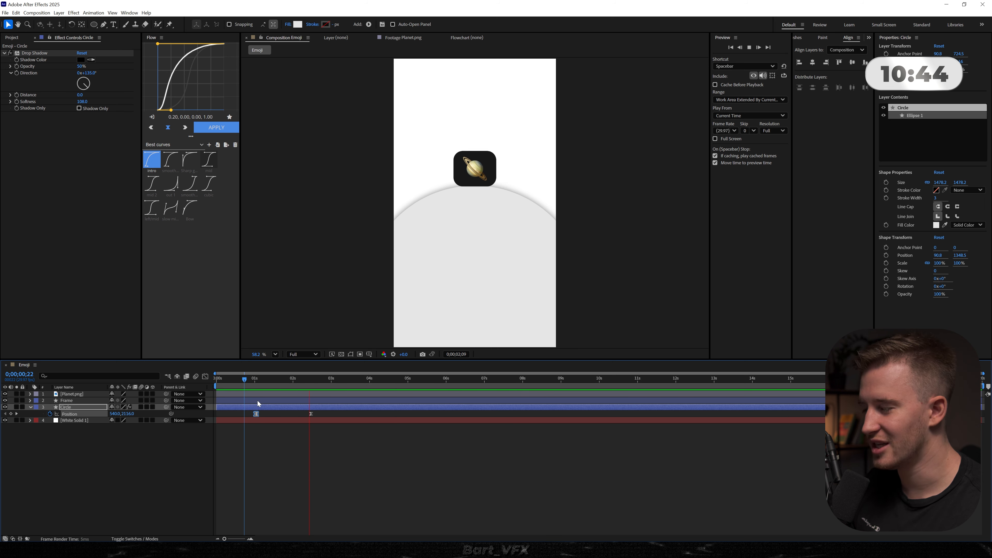
{"action": "left_click", "coordinate": [238, 378]}
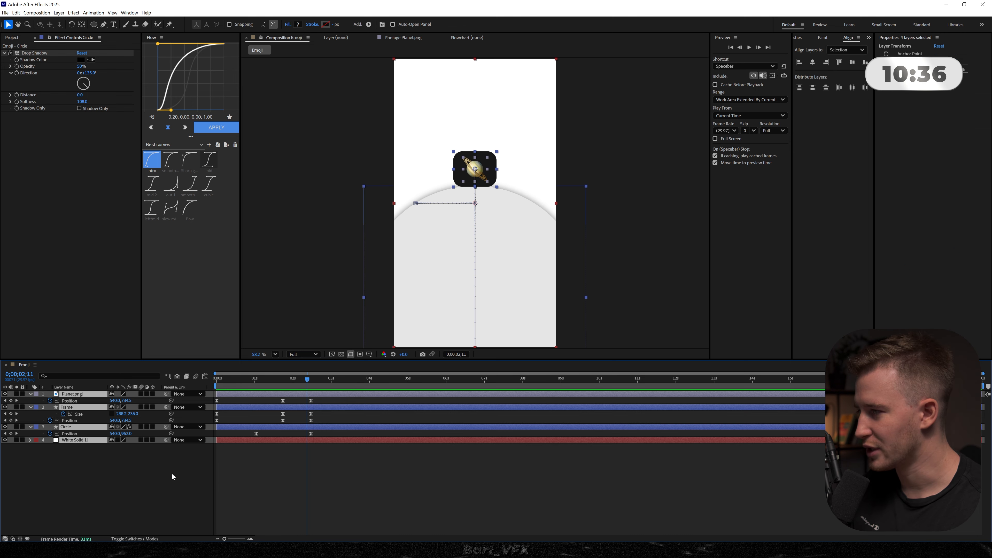
{"action": "key", "text": "u"}
{"action": "key", "text": "u"}
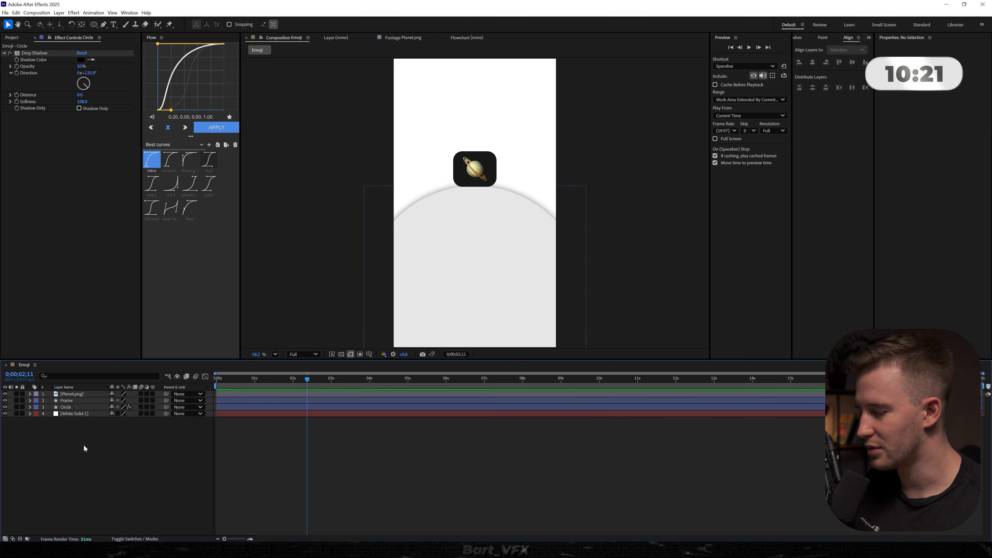
- Add a camera with its default settings and send it to the bottom of the layer stack
{"action": "key", "text": "ctrl+alt+shift+c"}
{"action": "key", "text": "Return"}
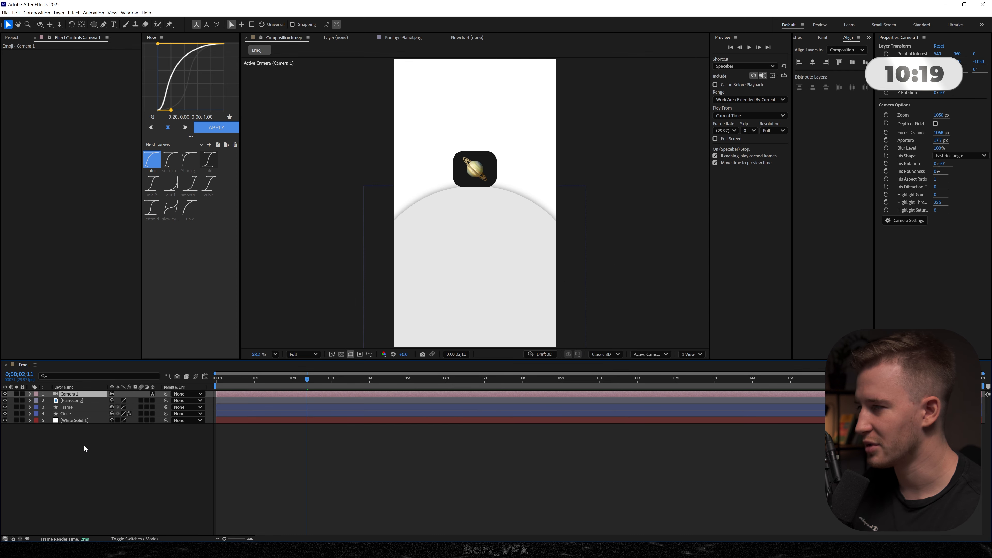
{"action": "key", "text": "ctrl+shift+bracketleft"}
- Create a null object named cam control 1 and parent Camera 1 to it
{"action": "right_click", "coordinate": [80, 447]}
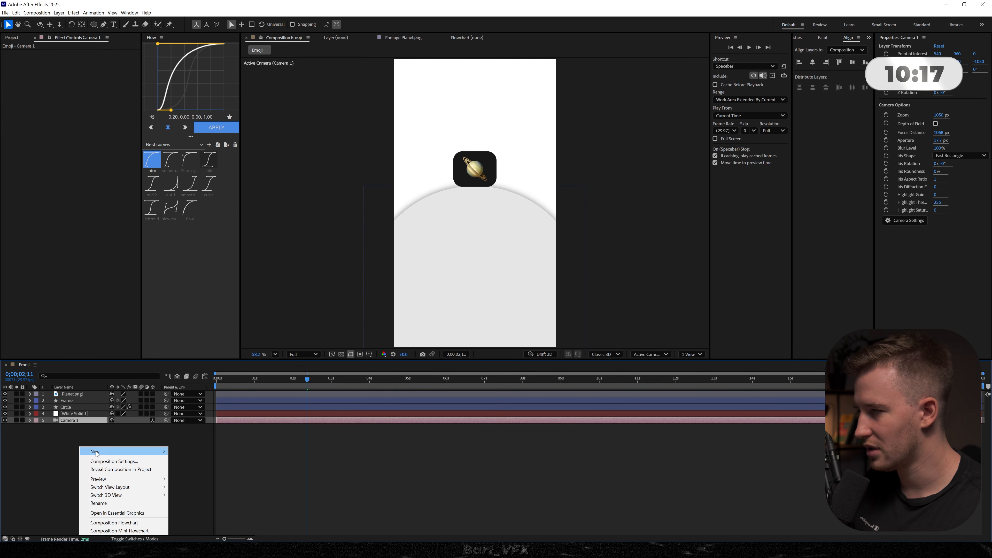
{"action": "mouse_move", "coordinate": [96, 453]}
{"action": "left_click", "coordinate": [188, 495]}
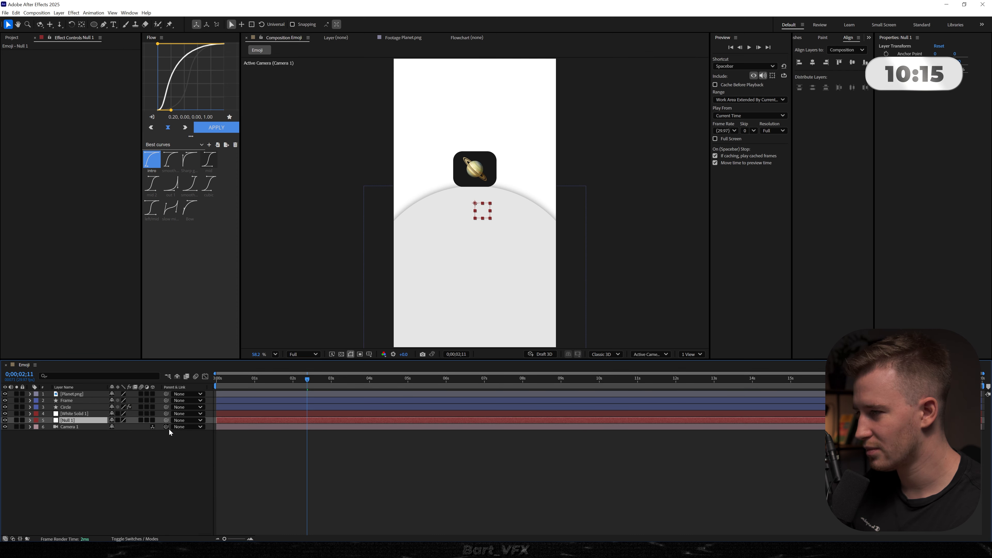
{"action": "left_click_drag", "start_coordinate": [82, 430], "coordinate": [82, 421]}
{"action": "key", "text": "Return"}
{"action": "type", "text": "cam control 1"}
{"action": "key", "text": "Return"}
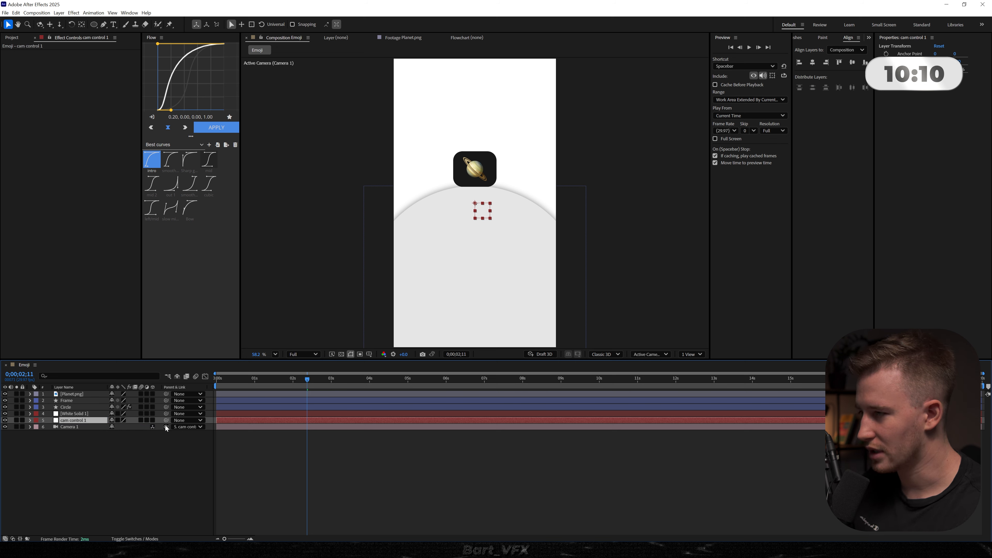
- Make the null, circle, frame and planet layers 3D and move the white solid beneath the camera
{"action": "left_click_drag", "start_coordinate": [153, 420], "coordinate": [153, 394]}
{"action": "left_click", "coordinate": [124, 449]}
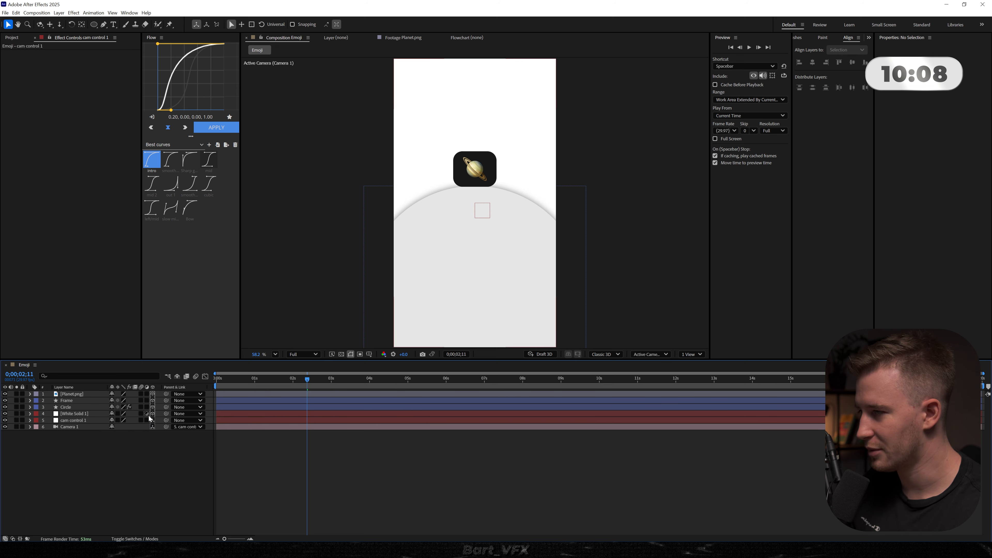
{"action": "left_click_drag", "start_coordinate": [75, 414], "coordinate": [75, 430]}
{"action": "left_click", "coordinate": [77, 436]}
- Give Camera 1 and cam control 1 a teal label colour
{"action": "left_click", "coordinate": [76, 420]}
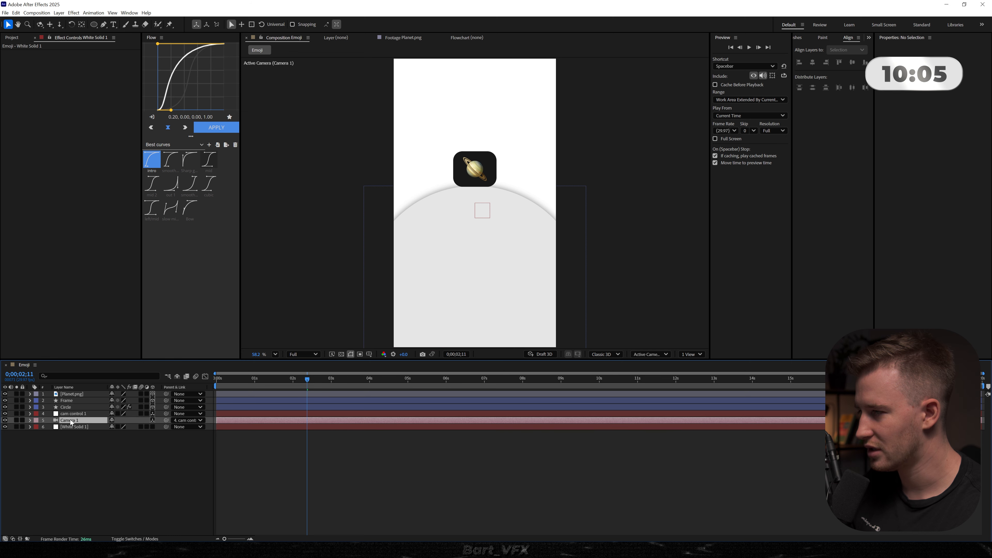
{"action": "left_click", "coordinate": [73, 414], "text": "shift"}
{"action": "left_click", "coordinate": [35, 420]}
- Show the composition in two views and push the circle back in depth to Z 326, ending at 540, 820
{"action": "left_click", "coordinate": [692, 354]}
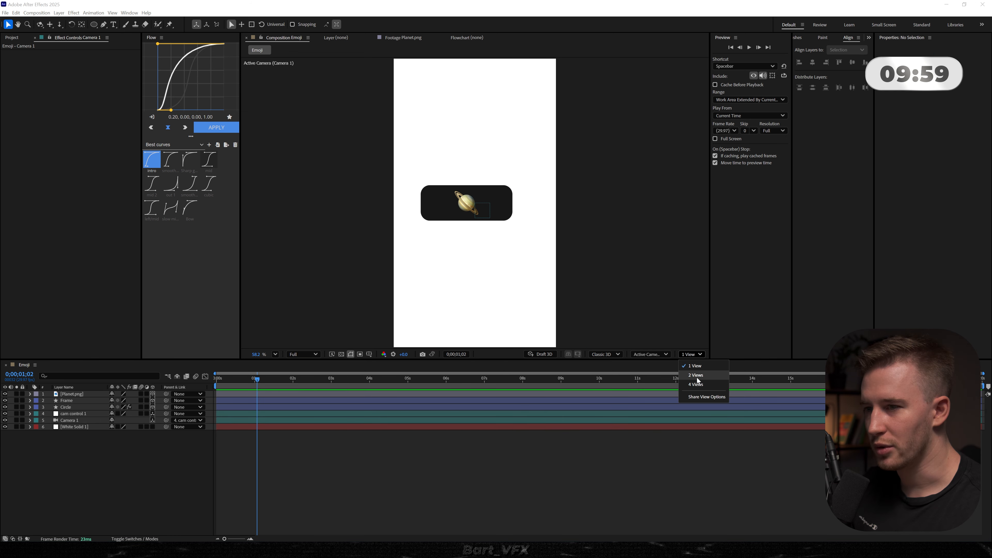
{"action": "left_click", "coordinate": [696, 375]}
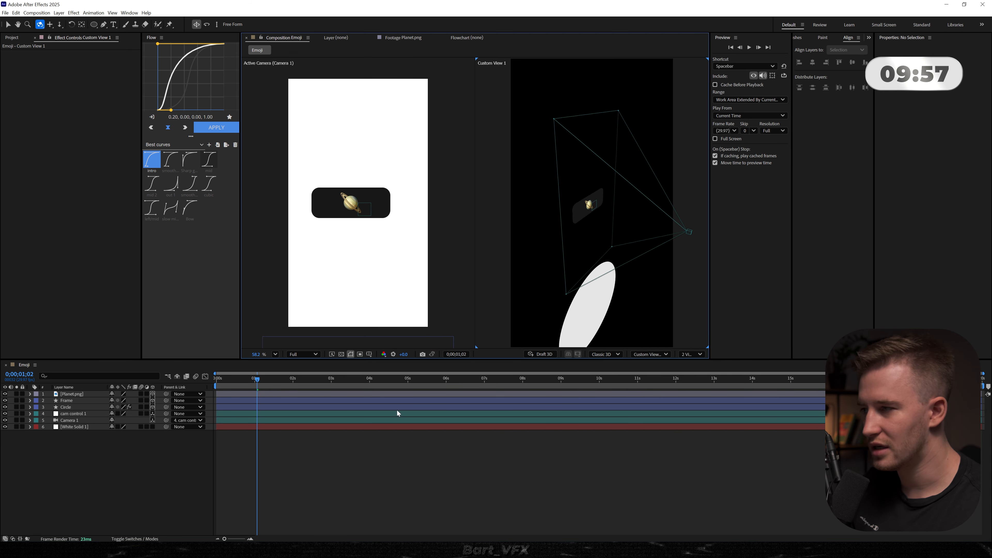
{"action": "left_click_drag", "start_coordinate": [282, 380], "coordinate": [263, 415]}
{"action": "left_click", "coordinate": [67, 408]}
{"action": "key", "text": "u"}
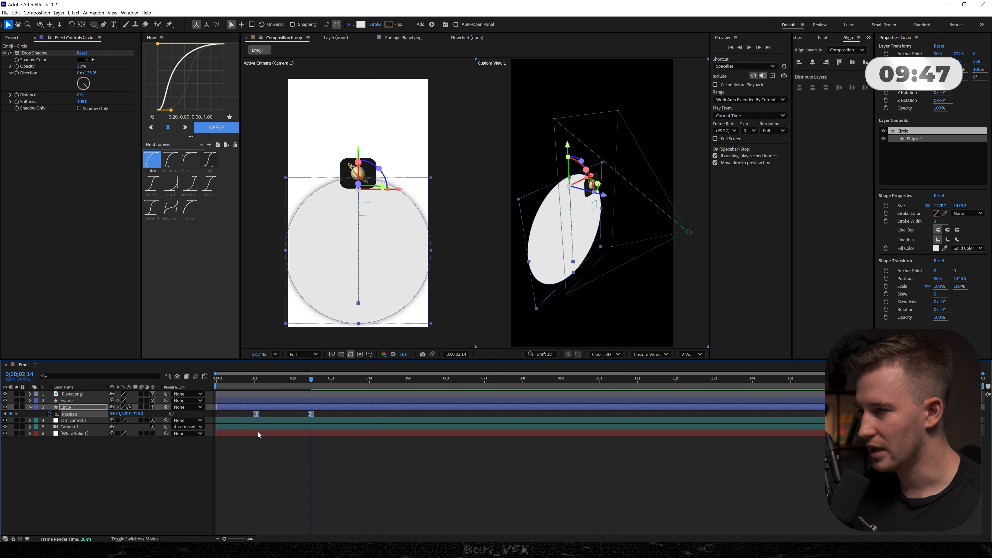
- Keyframe cam control 1's Z position from 0 to 199, shift the last keyframe earlier, and apply the mid easing curve
{"action": "left_click", "coordinate": [262, 421]}
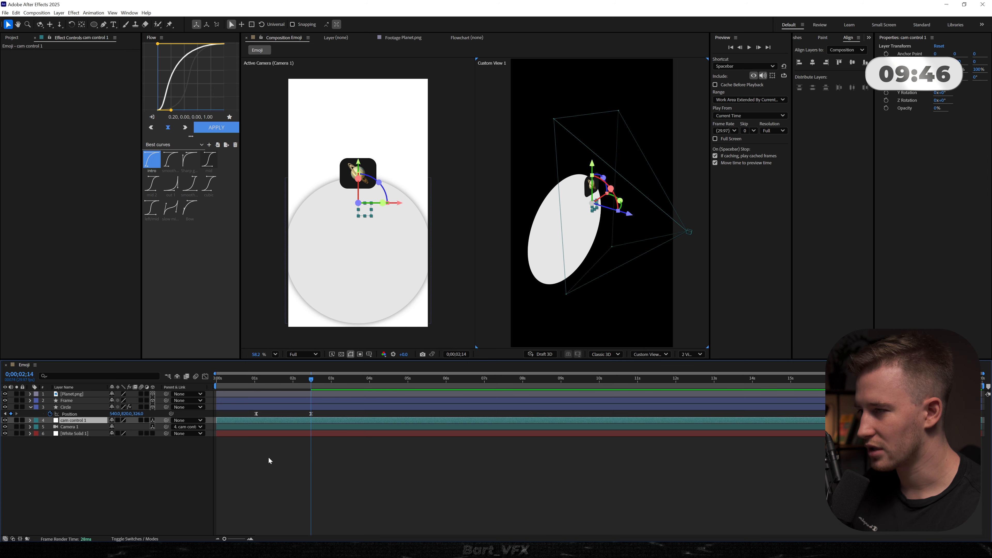
{"action": "key", "text": "alt+shift+p"}
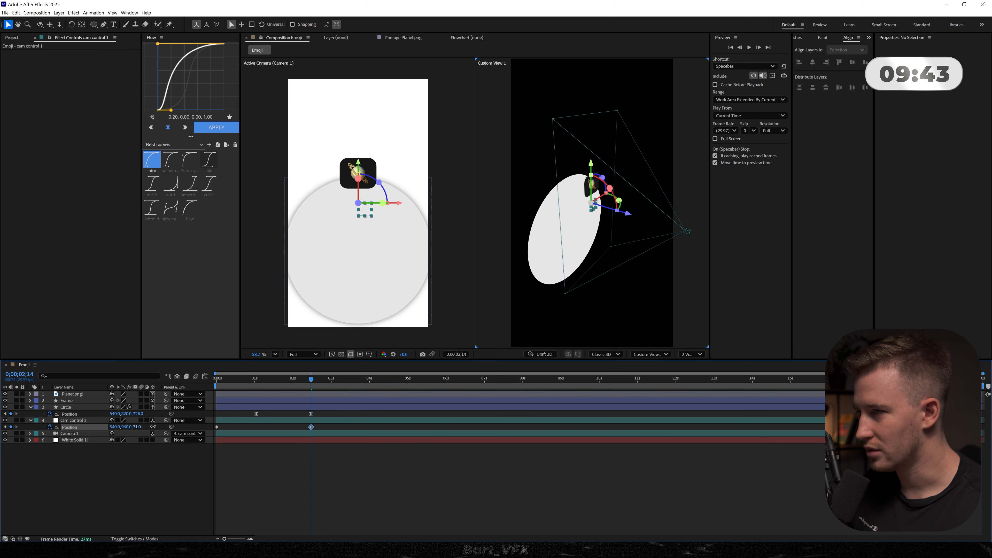
{"action": "left_click_drag", "start_coordinate": [137, 427], "coordinate": [150, 430]}
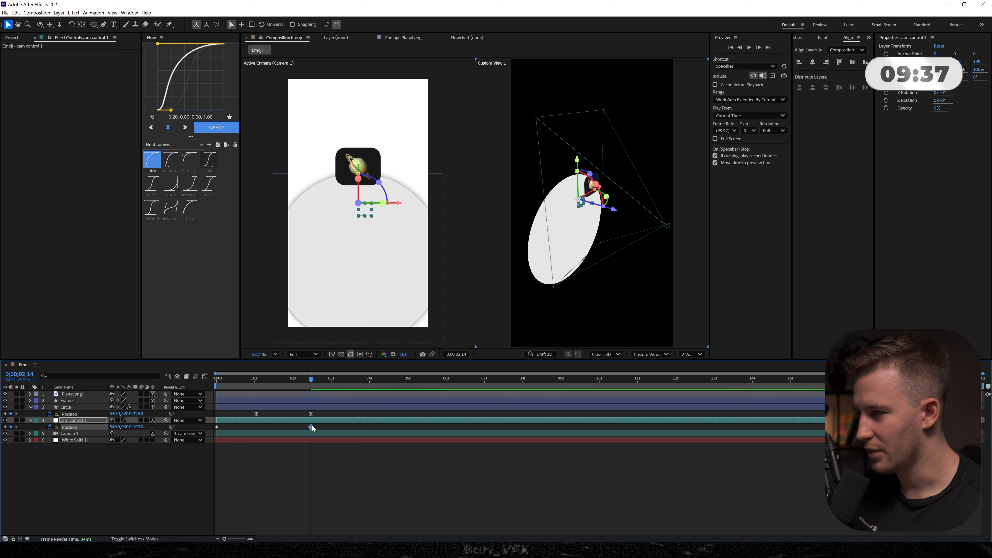
{"action": "left_click_drag", "start_coordinate": [312, 427], "coordinate": [202, 442]}
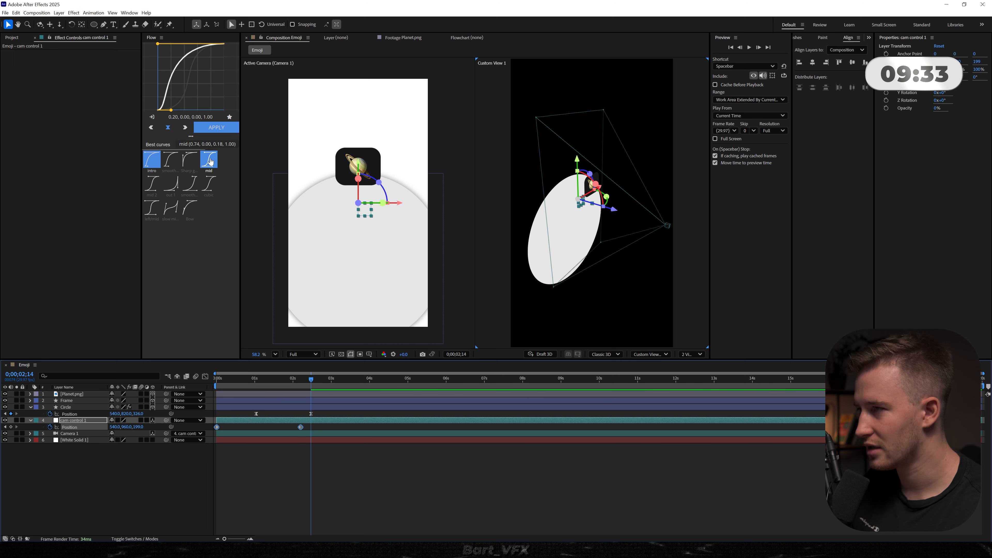
{"action": "left_click", "coordinate": [210, 162]}
- Duplicate the null as cam control 2, delete its last position keyframe, and parent cam control 1 to it
{"action": "left_click", "coordinate": [259, 419]}
{"action": "key", "text": "ctrl+d"}
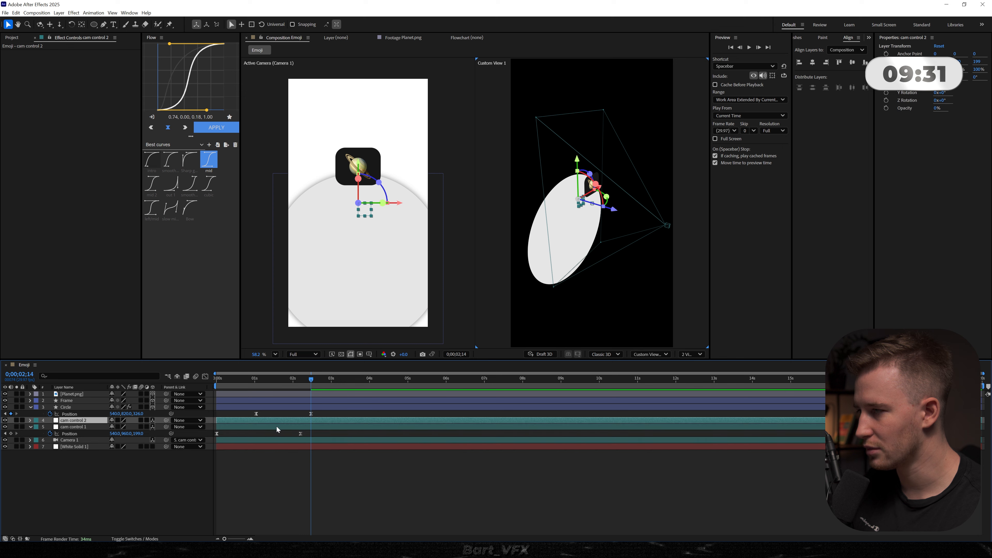
{"action": "key", "text": "u"}
{"action": "left_click_drag", "start_coordinate": [311, 424], "coordinate": [274, 425]}
{"action": "key", "text": "Delete"}
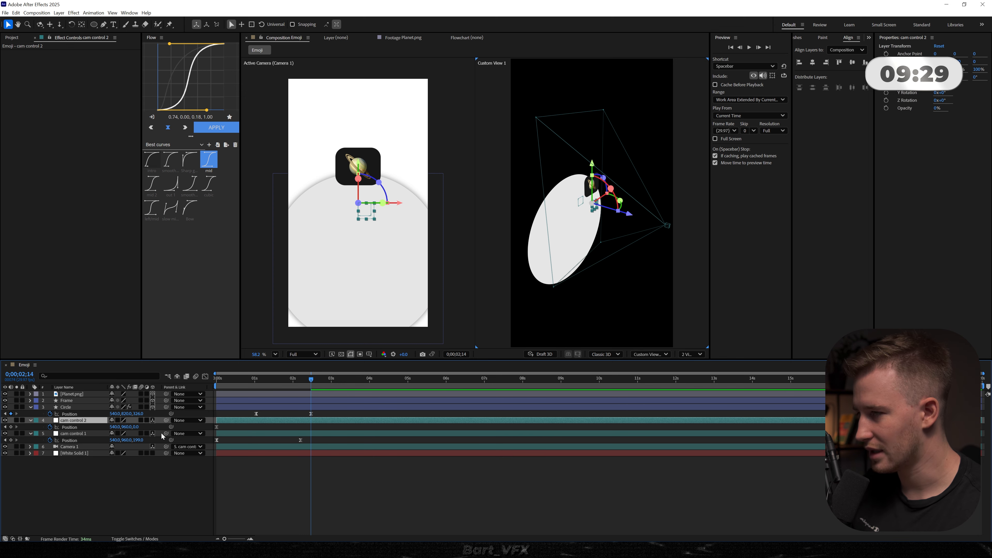
{"action": "left_click_drag", "start_coordinate": [81, 420], "coordinate": [78, 422]}
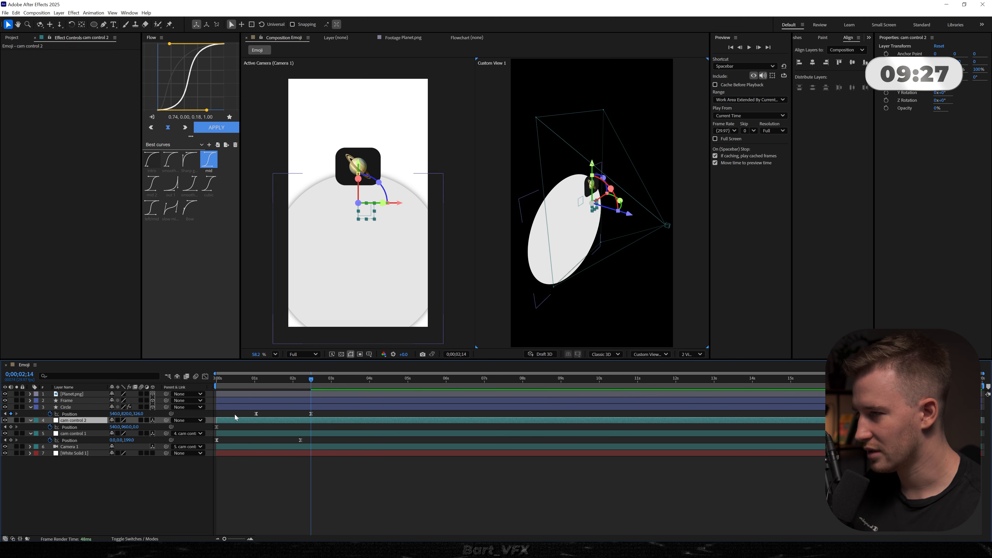
- Shift cam control 2's first keyframe later, keyframe its position at 540, 740, 0 at 0;00;02;29, and apply mid easing
{"action": "left_click_drag", "start_coordinate": [228, 425], "coordinate": [261, 425]}
{"action": "left_click_drag", "start_coordinate": [129, 427], "coordinate": [117, 430]}
{"action": "left_click", "coordinate": [69, 427]}
{"action": "left_click", "coordinate": [216, 127]}
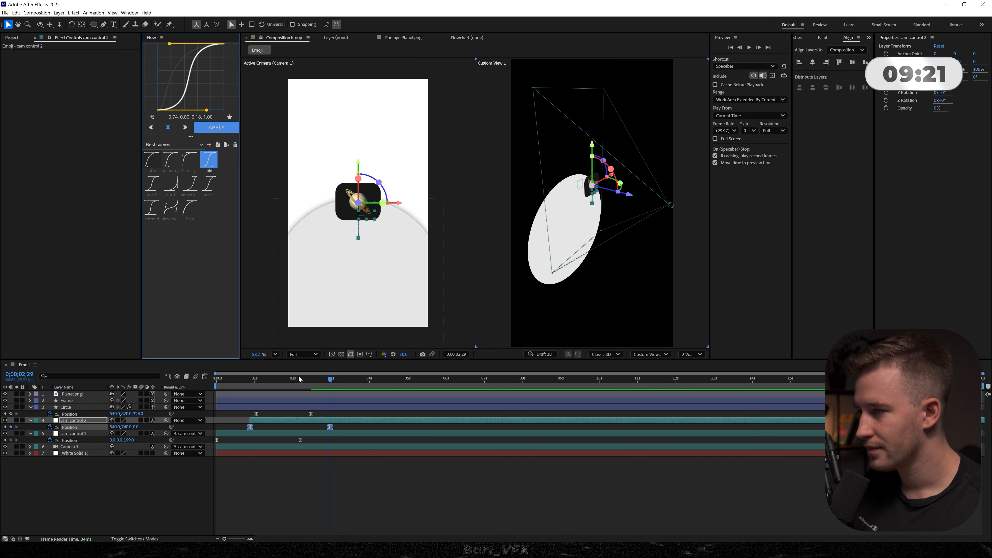
- Preview the camera move and retime both null controls so their final keyframes align at 0;00;02;14
{"action": "key", "text": "Home"}
{"action": "key", "text": "space"}
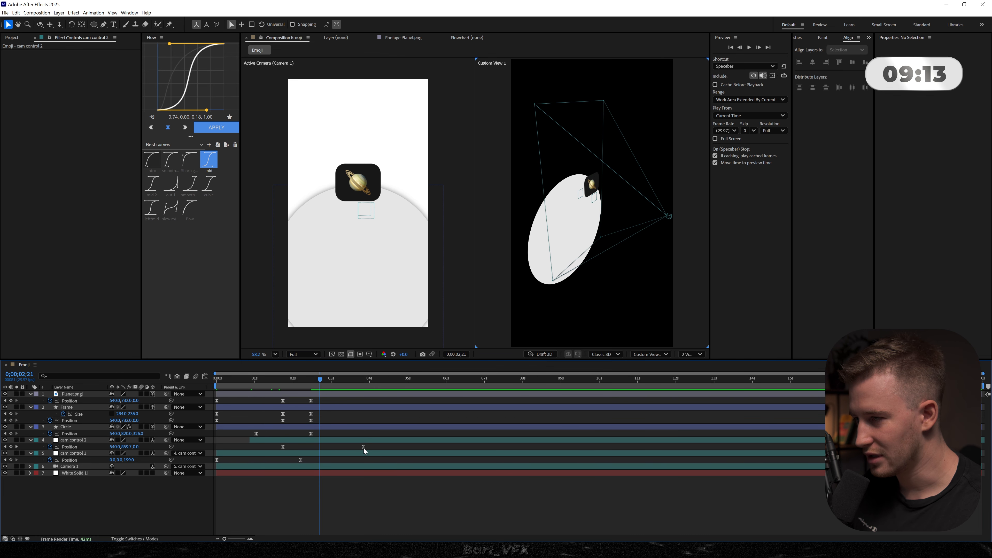
{"action": "left_click_drag", "start_coordinate": [363, 447], "coordinate": [311, 460]}
{"action": "left_click", "coordinate": [323, 446]}
{"action": "key", "text": "Home"}
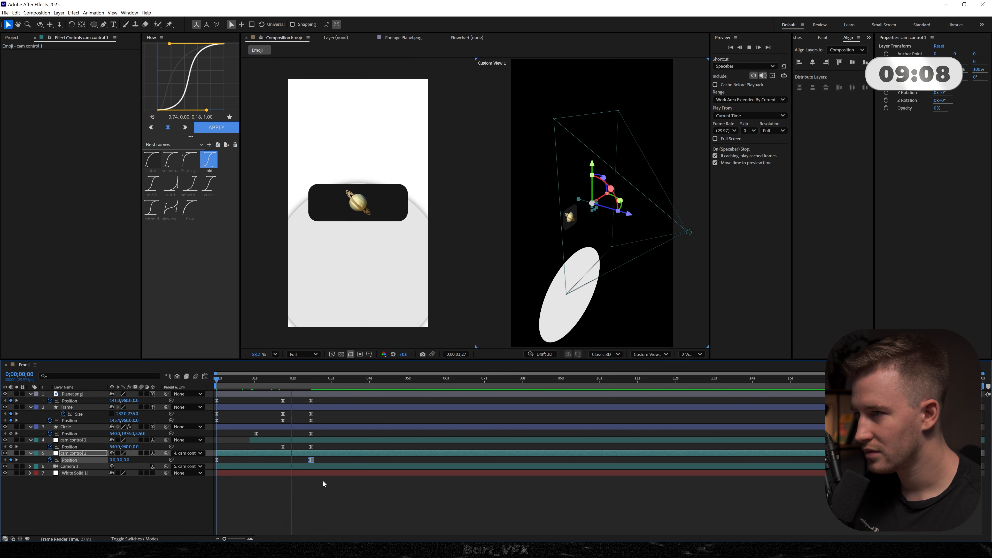
{"action": "left_click", "coordinate": [283, 498]}
{"action": "left_click", "coordinate": [311, 379]}
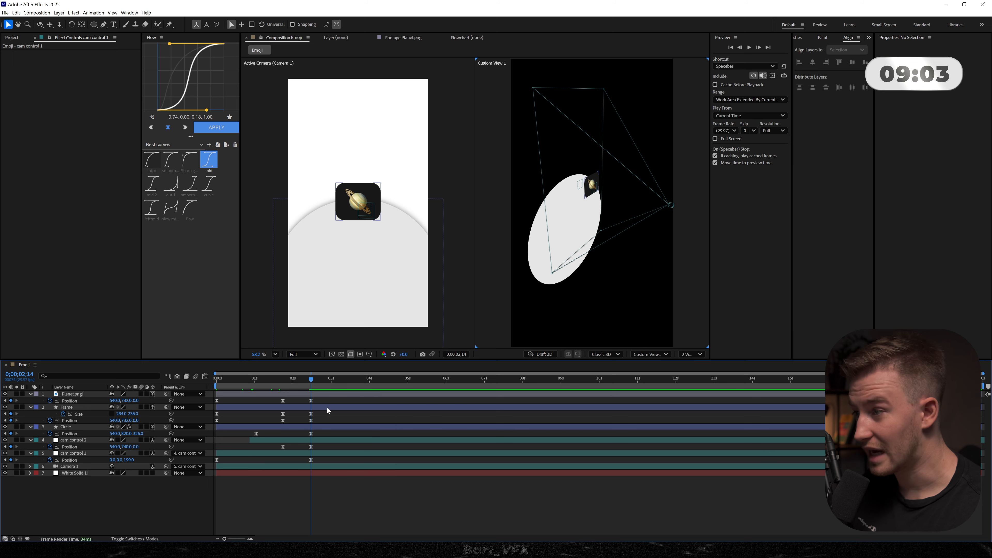
- Remove the Circle layer's drop shadow and change its fill to dark gray at 17% brightness
{"action": "left_click_drag", "start_coordinate": [317, 462], "coordinate": [300, 386]}
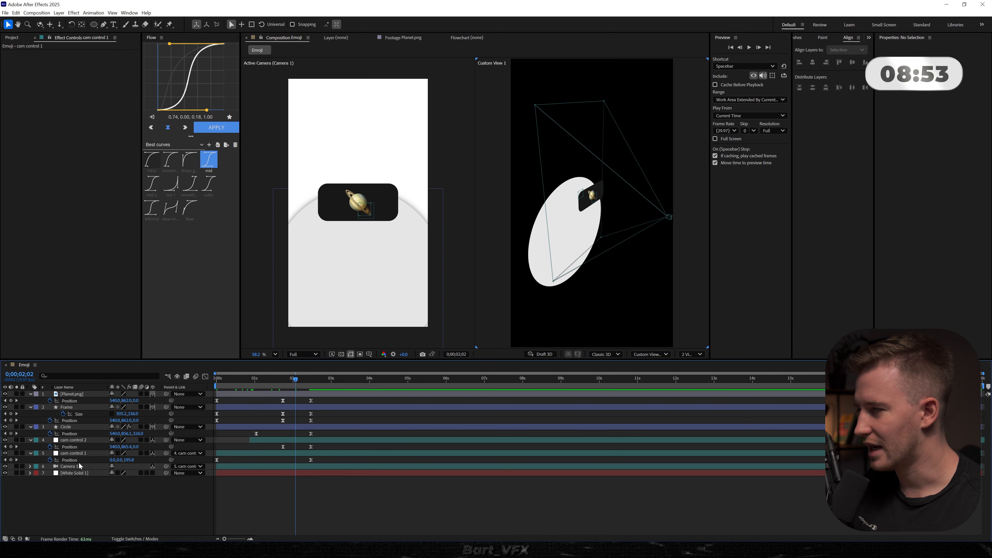
{"action": "left_click", "coordinate": [66, 427]}
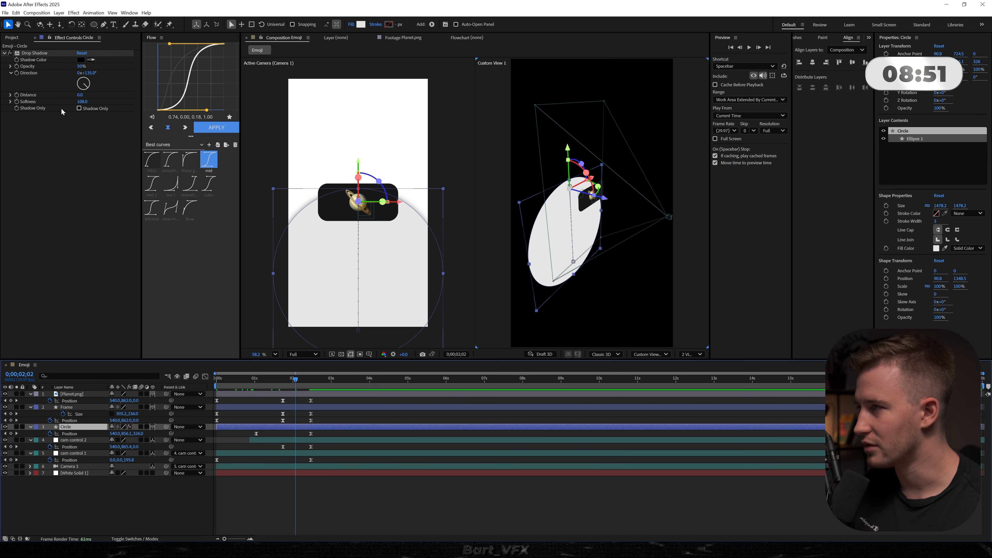
{"action": "left_click", "coordinate": [39, 54]}
{"action": "key", "text": "Delete"}
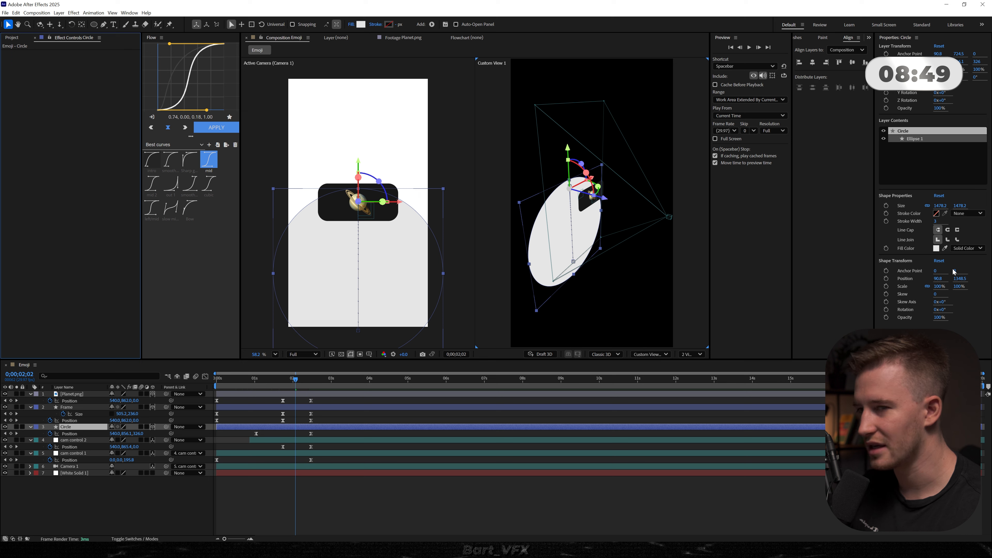
{"action": "left_click", "coordinate": [942, 248]}
{"action": "left_click_drag", "start_coordinate": [437, 282], "coordinate": [357, 312]}
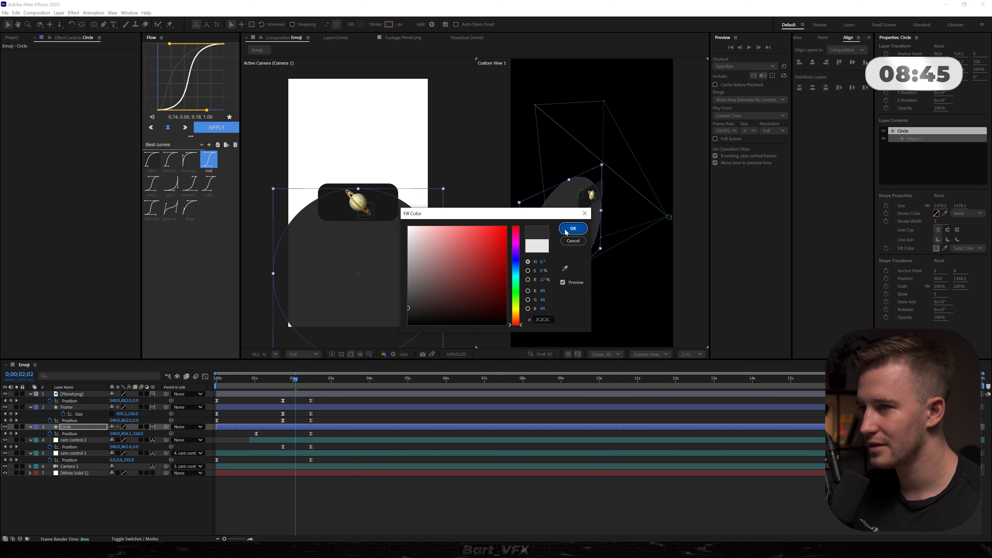
{"action": "left_click", "coordinate": [573, 229]}
- Delete the Circle layer and the remaining end keyframes at 0;00;02;14
{"action": "left_click", "coordinate": [73, 428]}
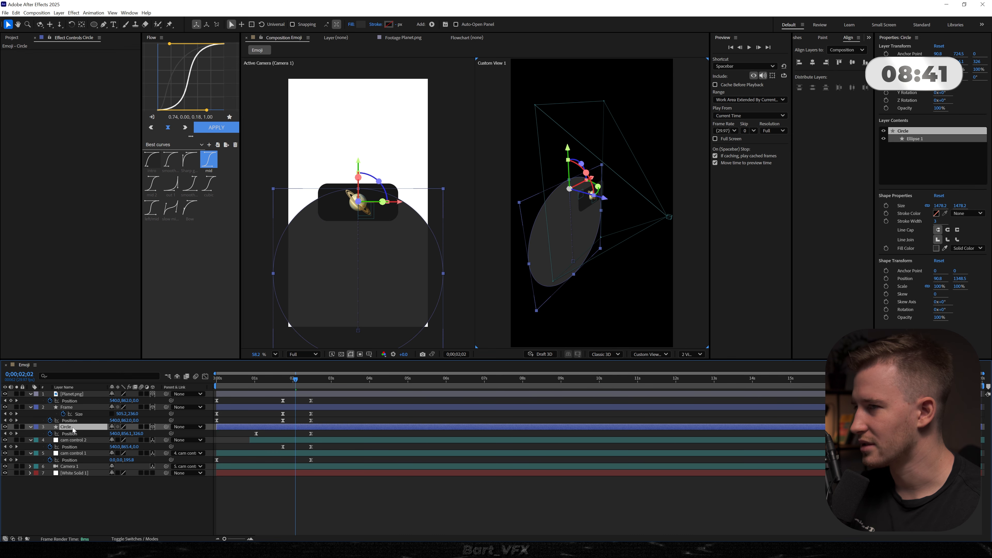
{"action": "key", "text": "Delete"}
{"action": "left_click_drag", "start_coordinate": [285, 381], "coordinate": [268, 384]}
{"action": "left_click_drag", "start_coordinate": [323, 399], "coordinate": [296, 394]}
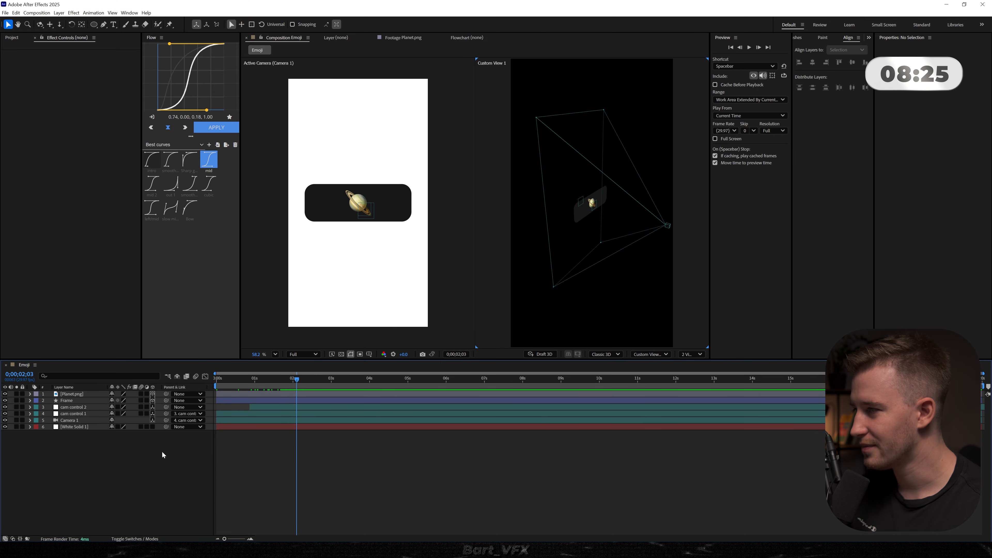
- Keyframe the Frame's size to 295 x 236 and its roundness from 61 to 162 at 0;00;03;03
{"action": "left_click", "coordinate": [77, 401]}
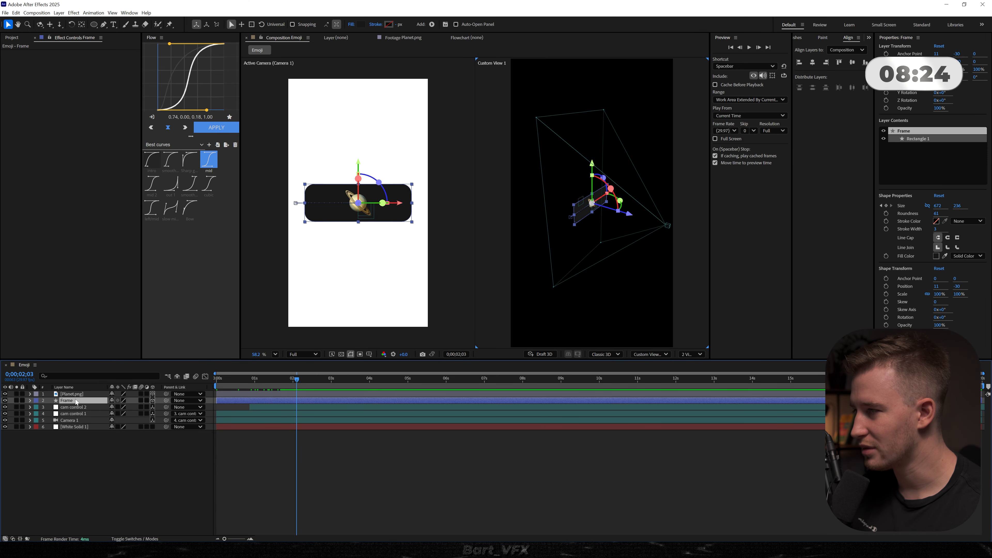
{"action": "left_click", "coordinate": [886, 214]}
{"action": "key", "text": "u"}
{"action": "left_click_drag", "start_coordinate": [303, 419], "coordinate": [283, 417]}
{"action": "left_click_drag", "start_coordinate": [114, 414], "coordinate": [0, 408]}
- Apply the mid easing curve to all of the Frame's keyframes and preview the animation from the start
{"action": "left_click_drag", "start_coordinate": [304, 417], "coordinate": [186, 395]}
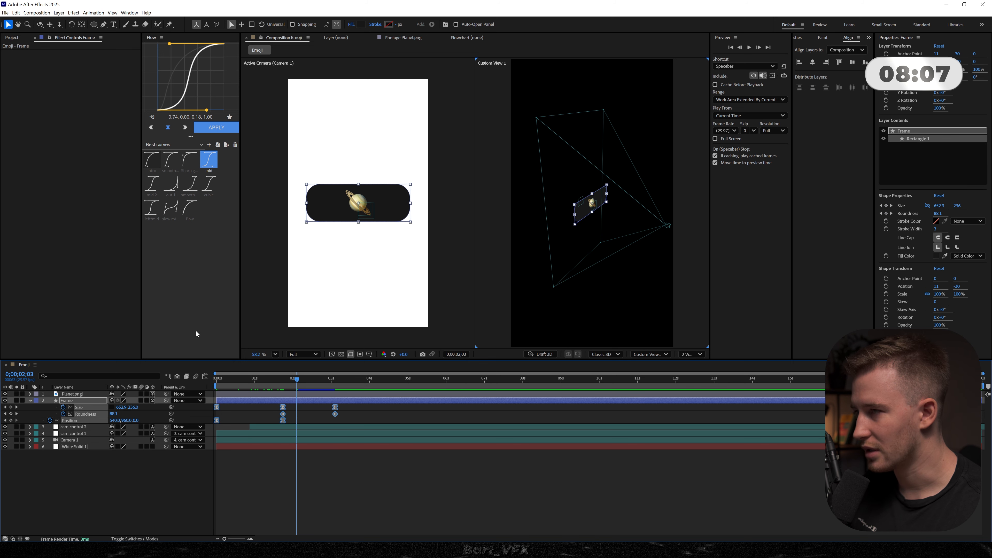
{"action": "left_click", "coordinate": [216, 128]}
{"action": "key", "text": "Home"}
{"action": "key", "text": "space"}
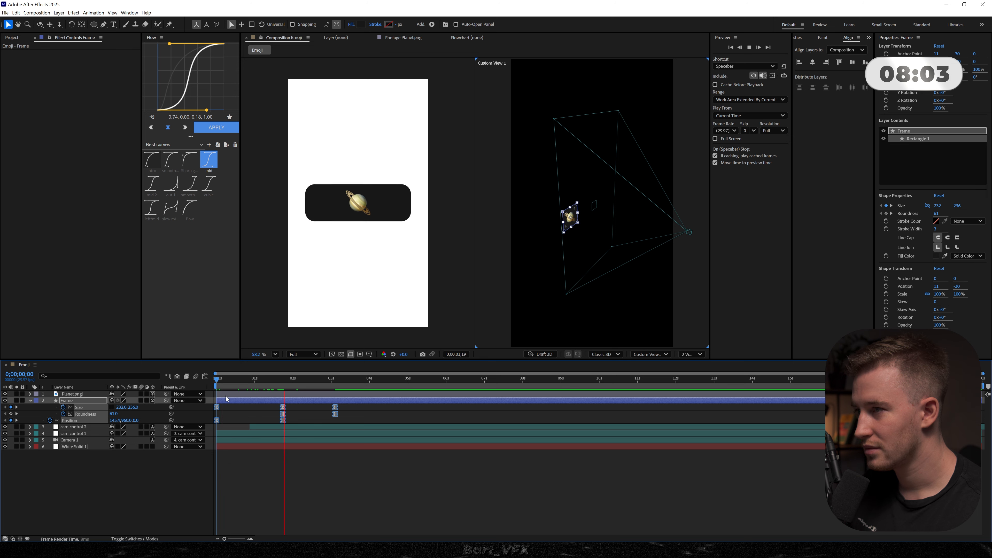
{"action": "left_click", "coordinate": [313, 487]}
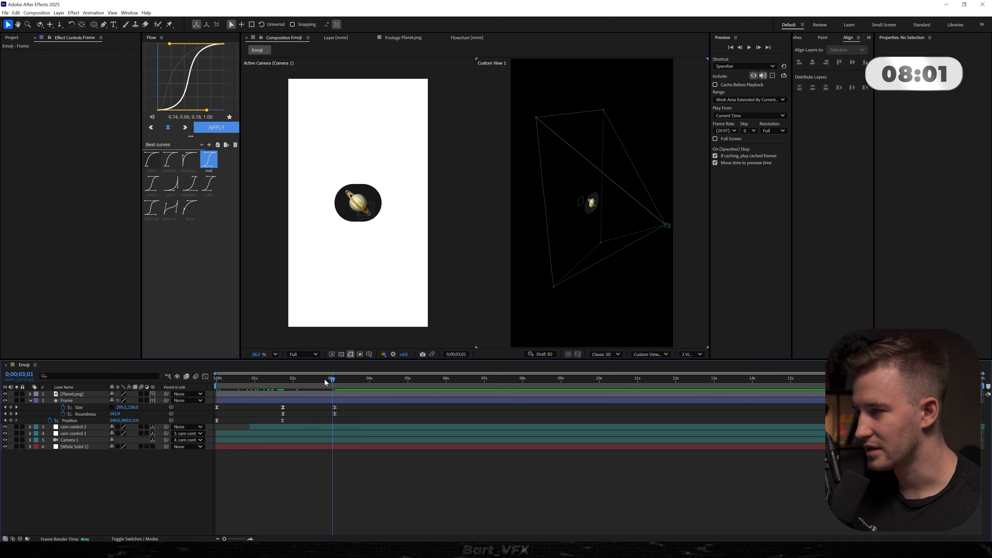
- Collapse the layers' properties and add a new null object to the composition
{"action": "key", "text": "ctrl+a"}
{"action": "key", "text": "u"}
{"action": "key", "text": "u"}
{"action": "left_click", "coordinate": [98, 489]}
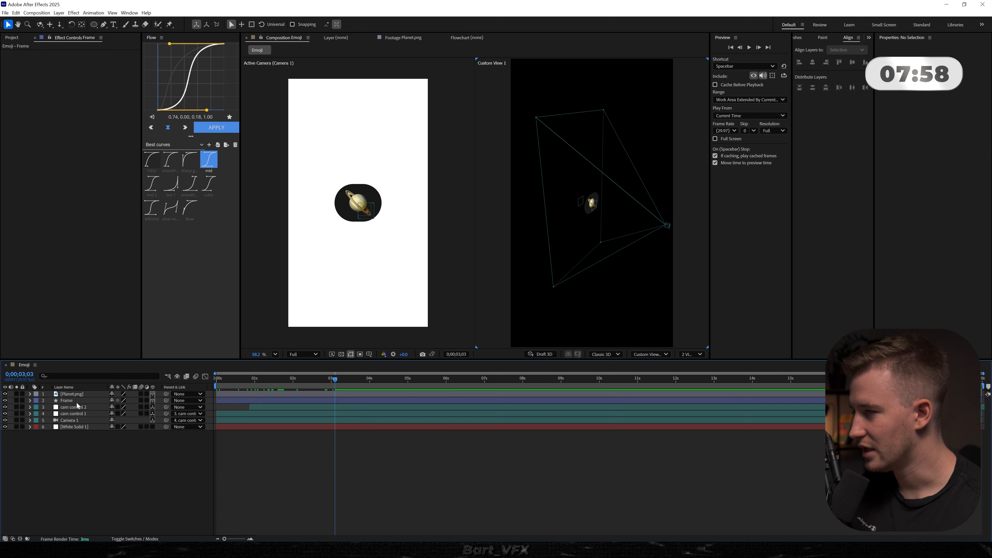
{"action": "left_click", "coordinate": [76, 401]}
{"action": "left_click", "coordinate": [125, 479]}
{"action": "right_click", "coordinate": [93, 471]}
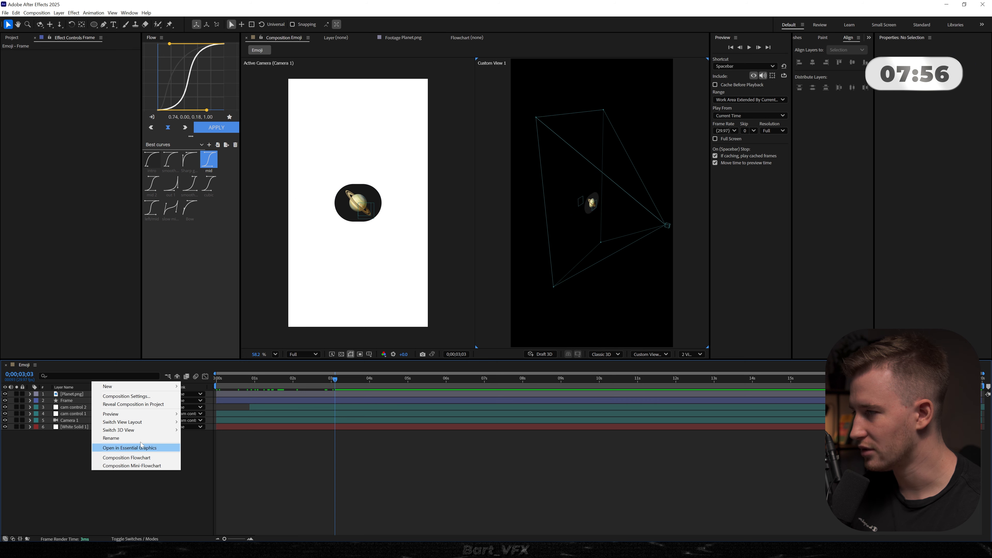
{"action": "mouse_move", "coordinate": [117, 387]}
{"action": "left_click", "coordinate": [211, 426]}
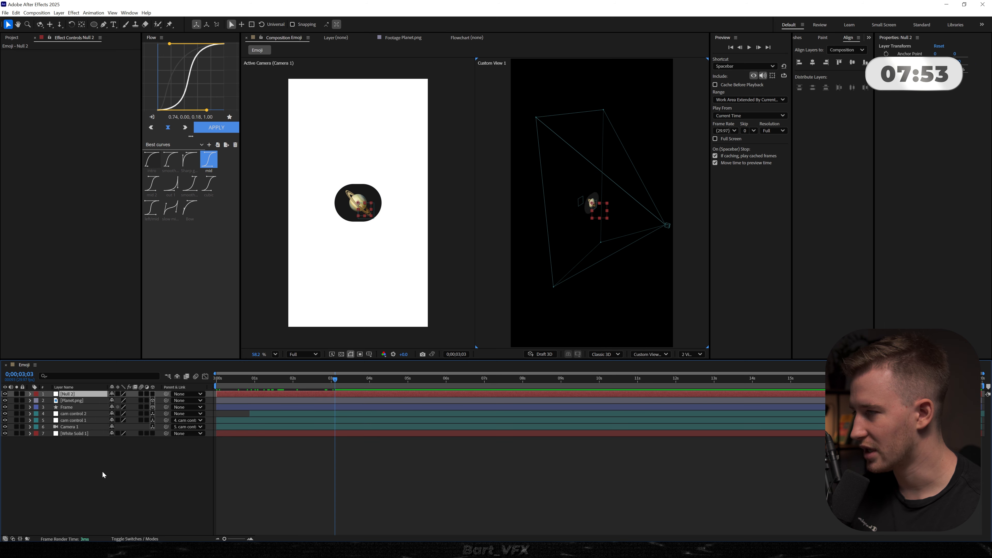
- Parent the Planet.png and Frame layers to the new null
{"action": "left_click", "coordinate": [68, 401]}
{"action": "left_click", "coordinate": [100, 393]}
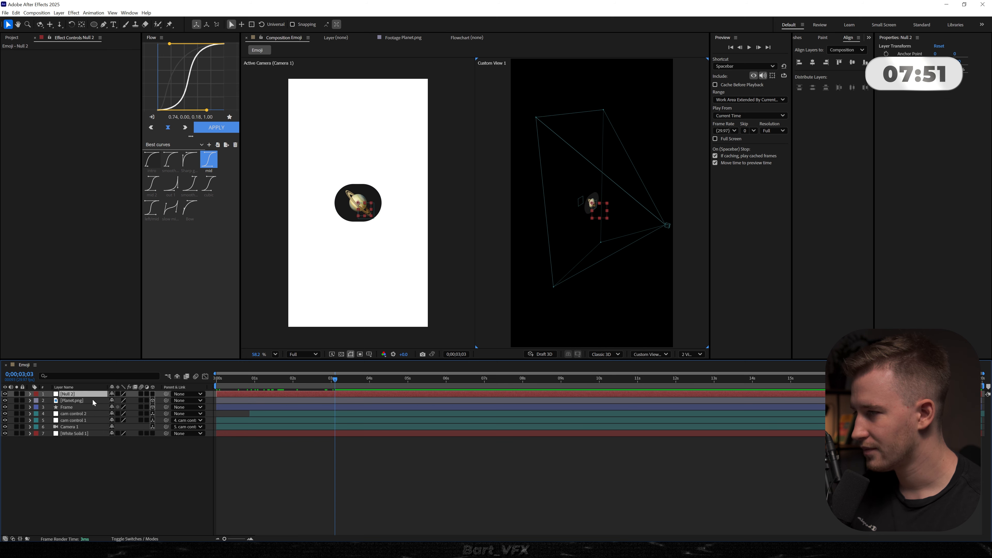
{"action": "left_click_drag", "start_coordinate": [167, 396], "coordinate": [166, 395]}
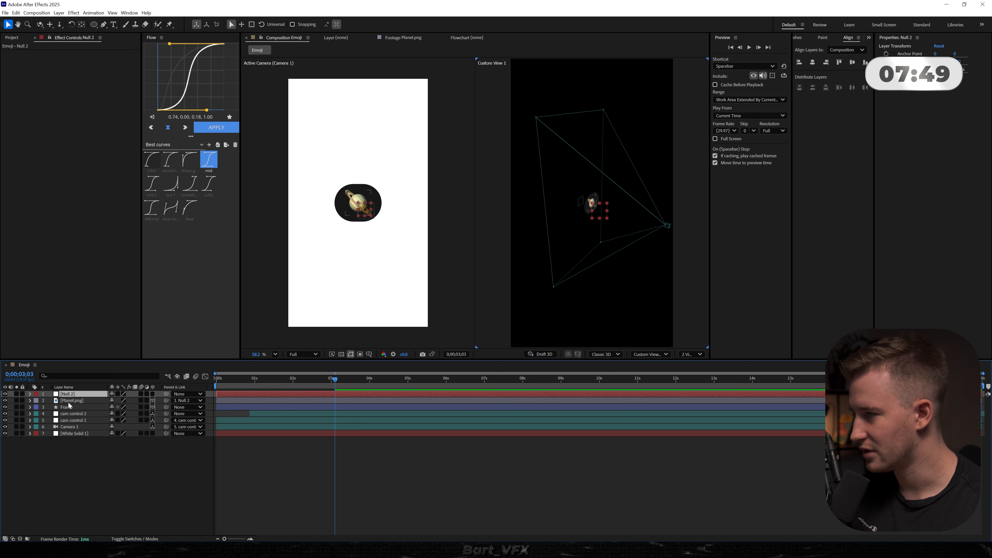
{"action": "left_click", "coordinate": [125, 408]}
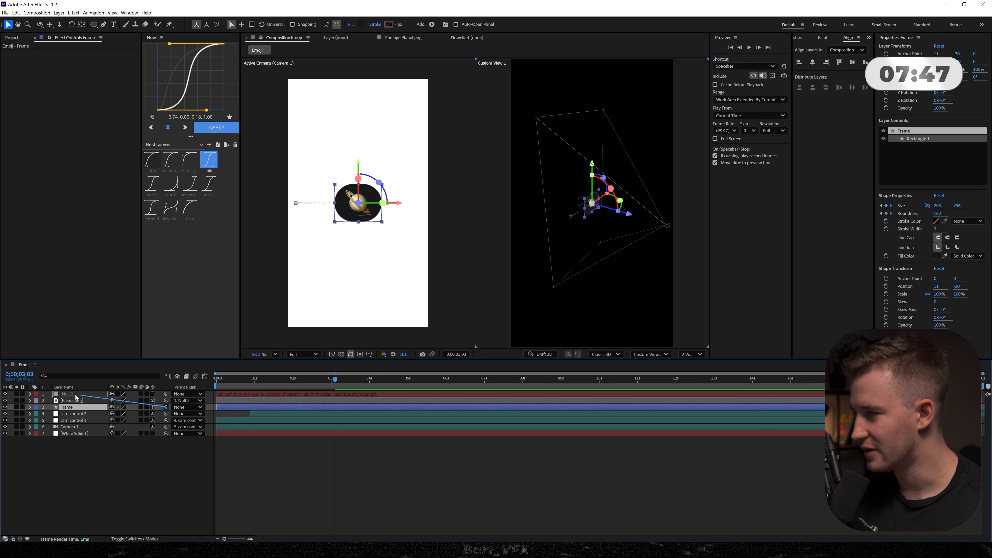
{"action": "left_click_drag", "start_coordinate": [76, 398], "coordinate": [75, 395]}
- Make Null 2 a 3D layer and keyframe its Z position from 0 to -490 at 0;00;03;29
{"action": "left_click_drag", "start_coordinate": [297, 383], "coordinate": [287, 383]}
{"action": "key", "text": "alt+shift+p"}
{"action": "left_click_drag", "start_coordinate": [287, 383], "coordinate": [369, 392]}
{"action": "left_click", "coordinate": [153, 394]}
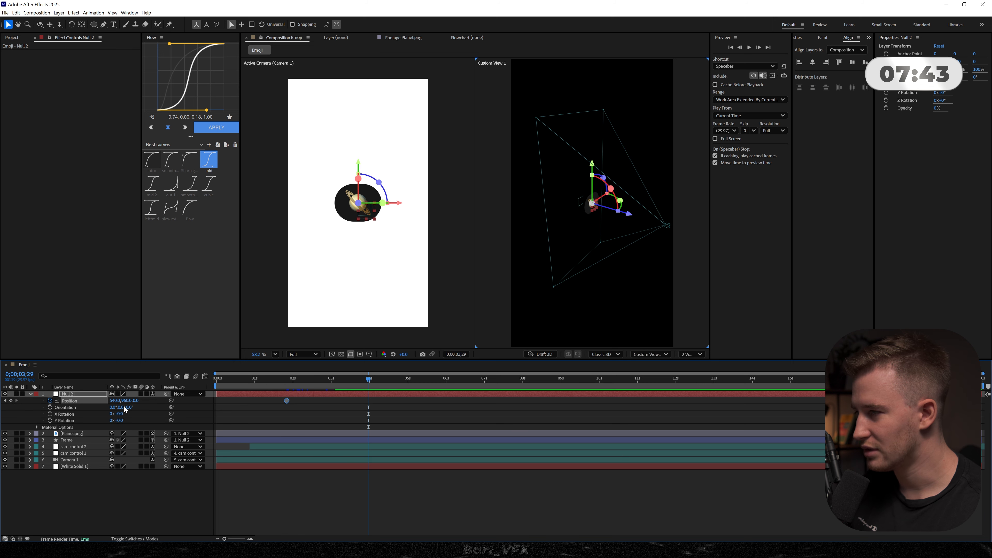
{"action": "left_click_drag", "start_coordinate": [139, 401], "coordinate": [93, 400]}
{"action": "key", "text": "F2"}
- Keyframe Null 2's Z rotation from 0 to one full turn at 0;00;03;29, starting with its first position keyframe
{"action": "key", "text": "r"}
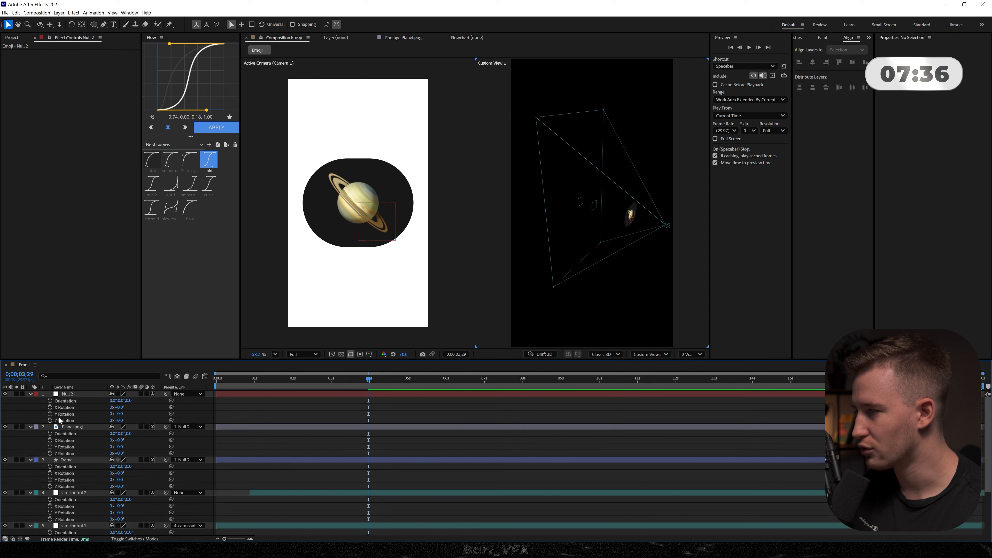
{"action": "key", "text": "r"}
{"action": "left_click", "coordinate": [77, 393]}
{"action": "key", "text": "r"}
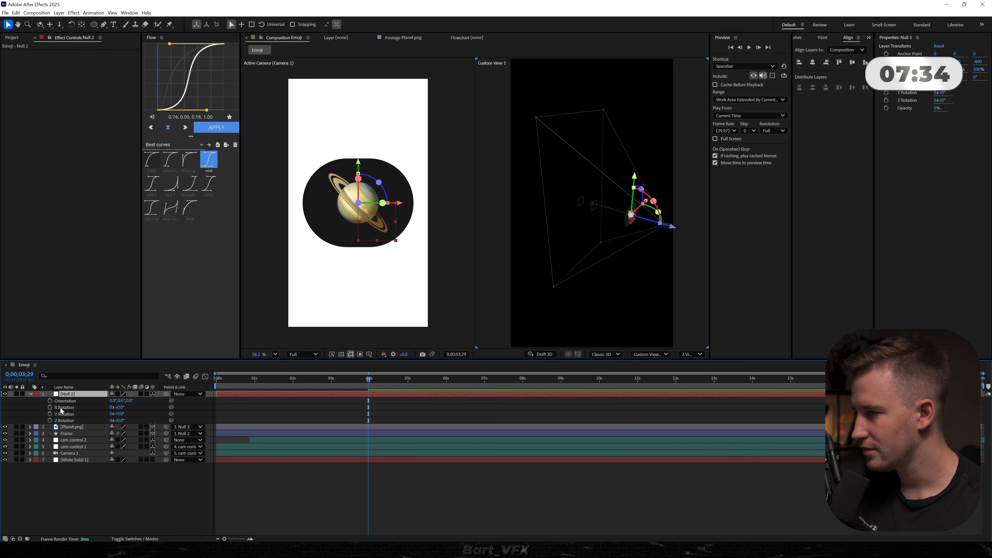
{"action": "left_click", "coordinate": [50, 421]}
{"action": "key", "text": "u"}
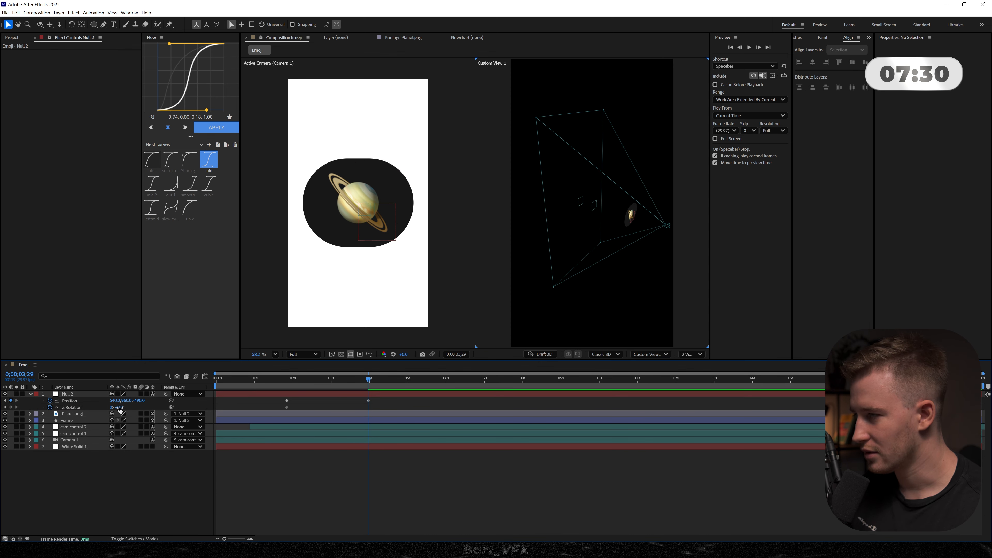
{"action": "left_click", "coordinate": [119, 408]}
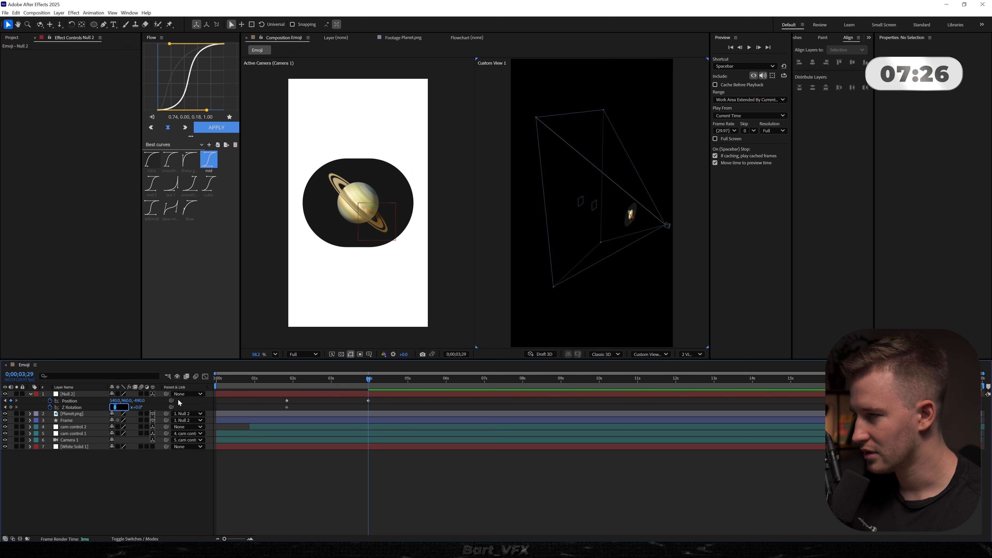
{"action": "type", "text": "22.5"}
{"action": "key", "text": "Return"}
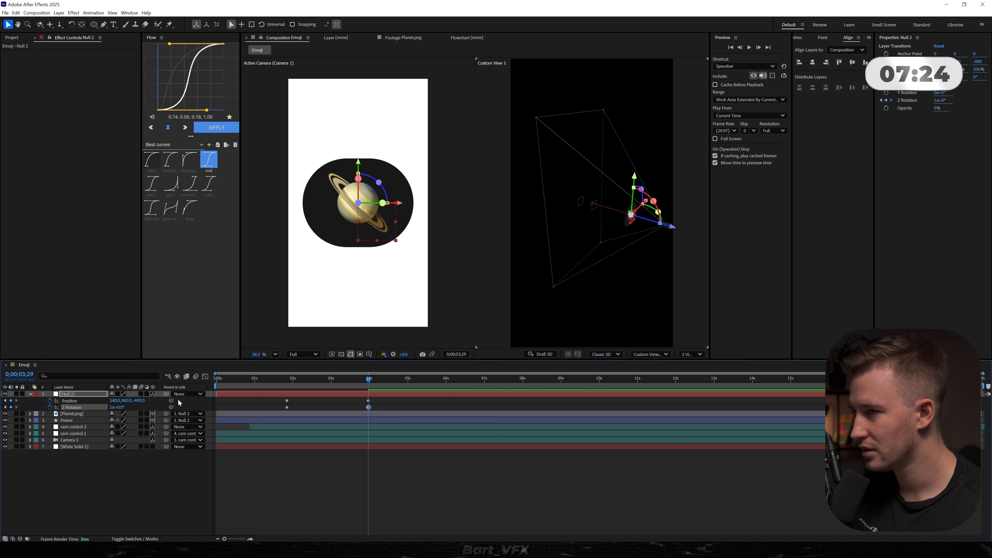
- Preview the spin and apply the mid easing curve to Null 2's position and Z rotation keyframes
{"action": "left_click", "coordinate": [287, 380]}
{"action": "key", "text": "space"}
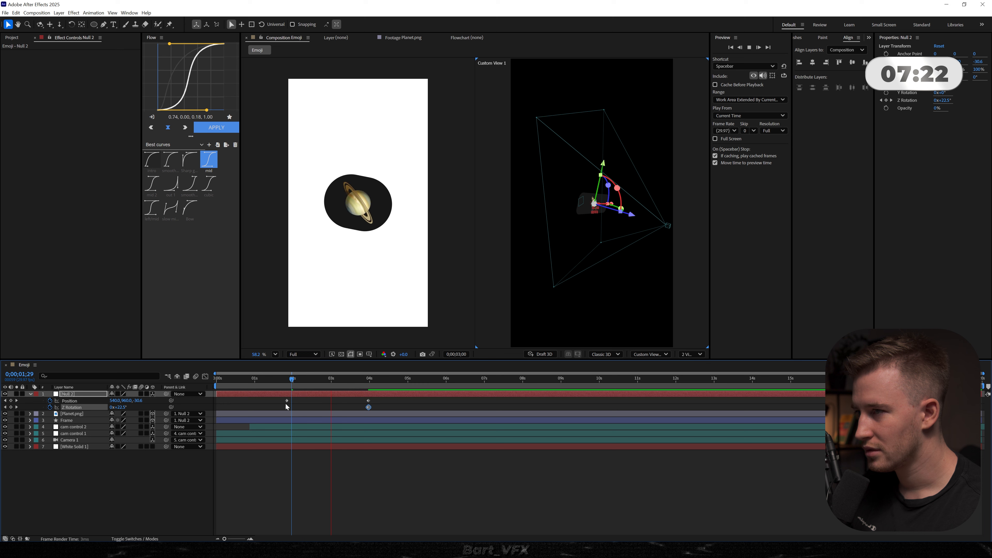
{"action": "key", "text": "space"}
{"action": "left_click_drag", "start_coordinate": [383, 398], "coordinate": [254, 413]}
{"action": "left_click", "coordinate": [216, 129]}
{"action": "left_click", "coordinate": [342, 399]}
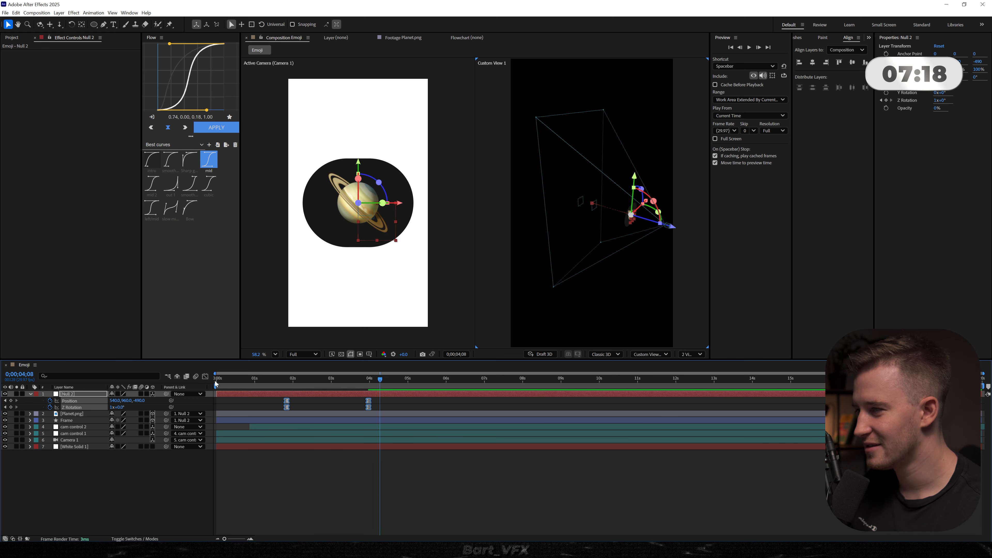
{"action": "key", "text": "space"}
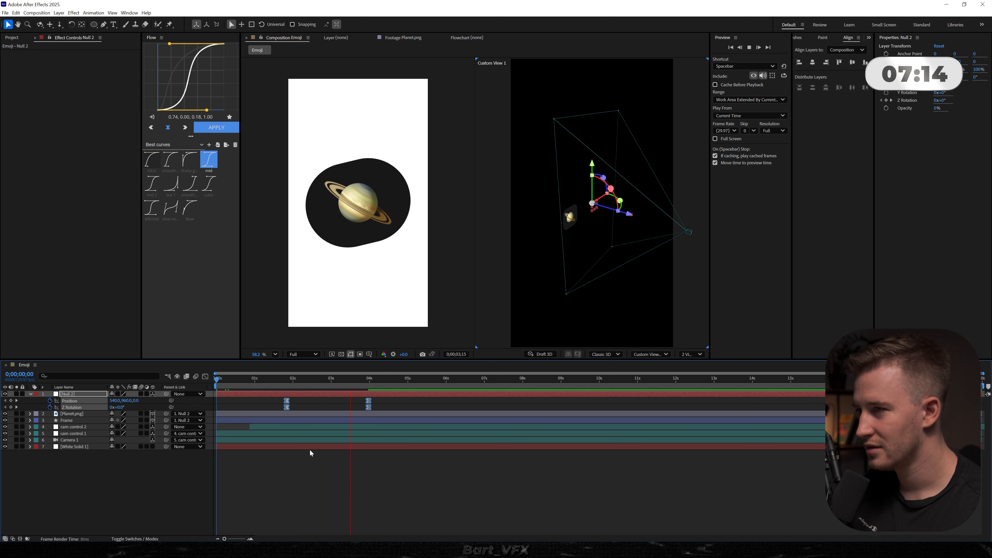
{"action": "key", "text": "space"}
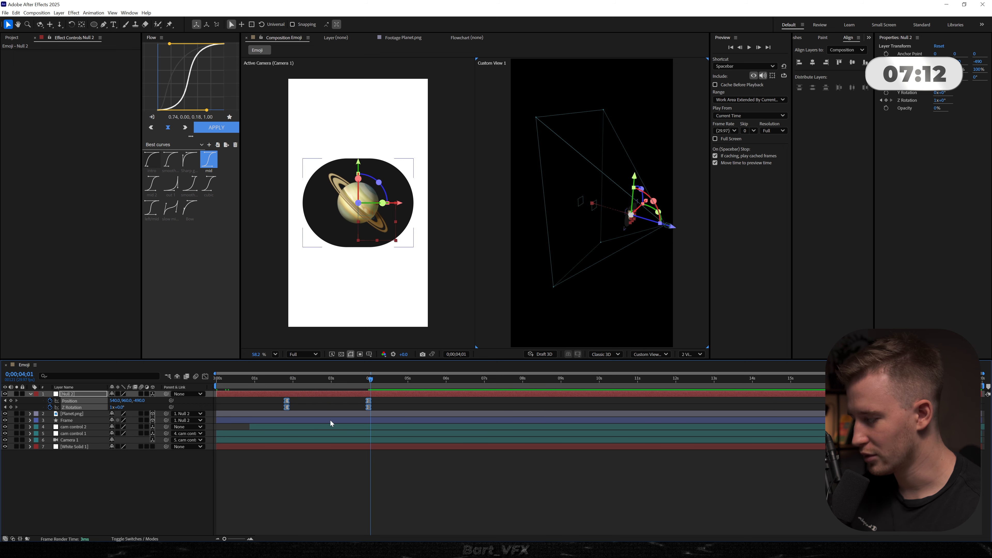
- Retime Null 2's keyframes to line up with the Frame's size and roundness keyframes, ending at 0;00;03;03
{"action": "left_click", "coordinate": [330, 420]}
{"action": "key", "text": "u"}
{"action": "left_click", "coordinate": [336, 381]}
{"action": "left_click_drag", "start_coordinate": [386, 398], "coordinate": [336, 408]}
{"action": "left_click", "coordinate": [342, 440]}
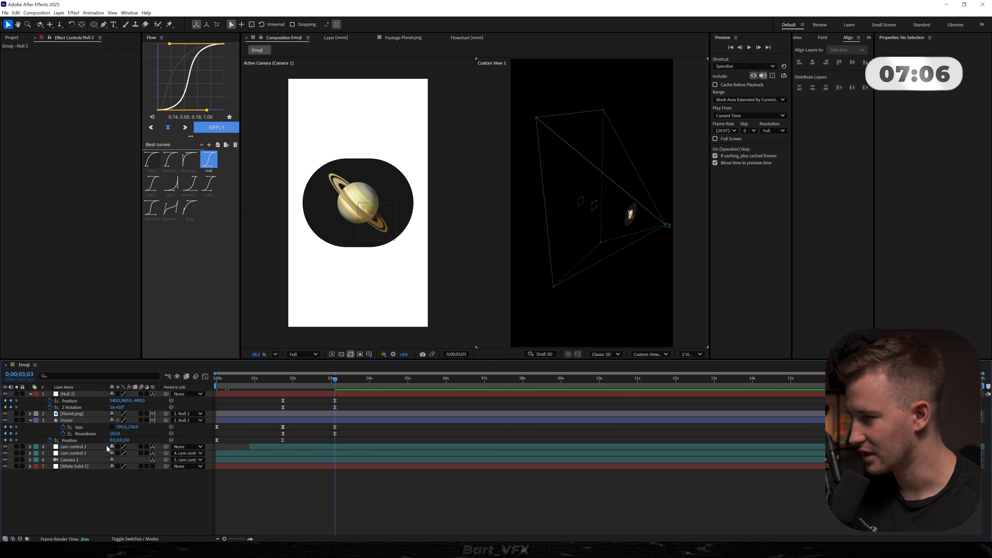
- Set the Frame's final size keyframe to 258 x 236 and preview the transition
{"action": "left_click", "coordinate": [132, 440]}
{"action": "left_click_drag", "start_coordinate": [116, 434], "coordinate": [106, 432]}
{"action": "left_click", "coordinate": [128, 496]}
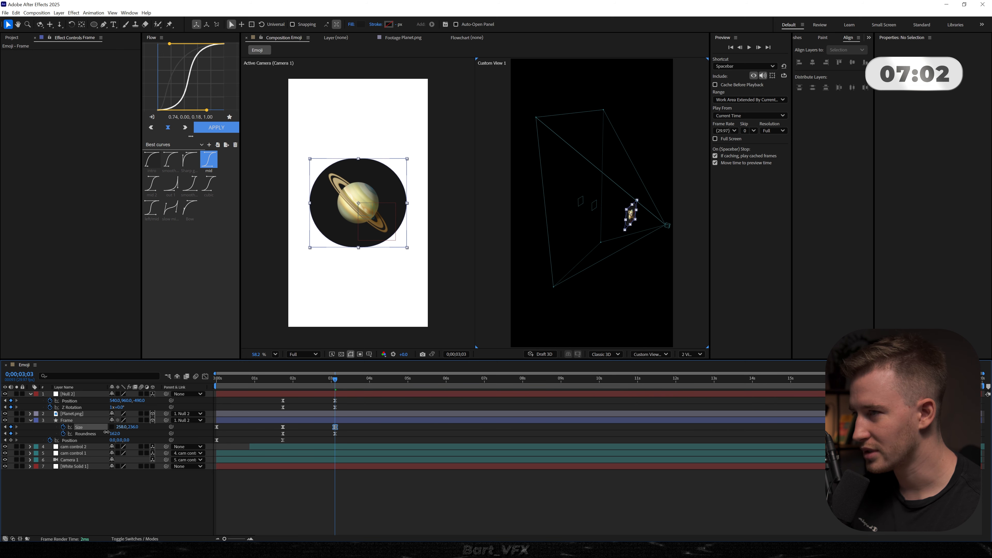
{"action": "left_click_drag", "start_coordinate": [285, 375], "coordinate": [271, 376]}
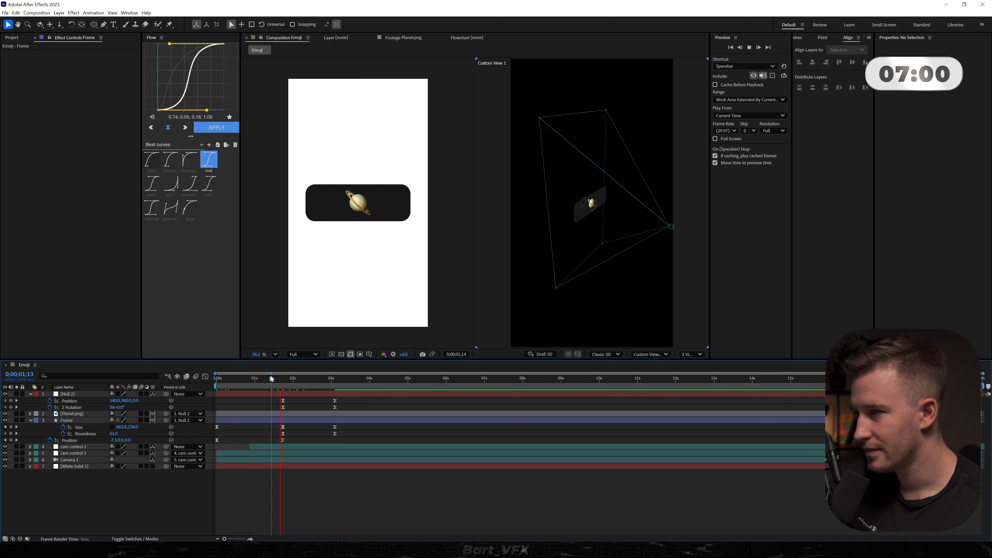
{"action": "key", "text": "space"}
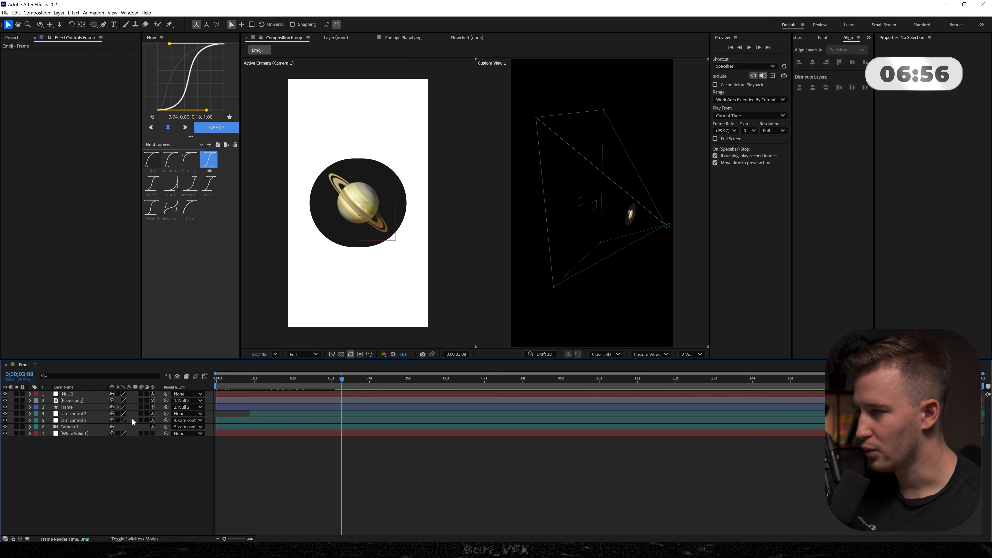
{"action": "left_click", "coordinate": [94, 24]}
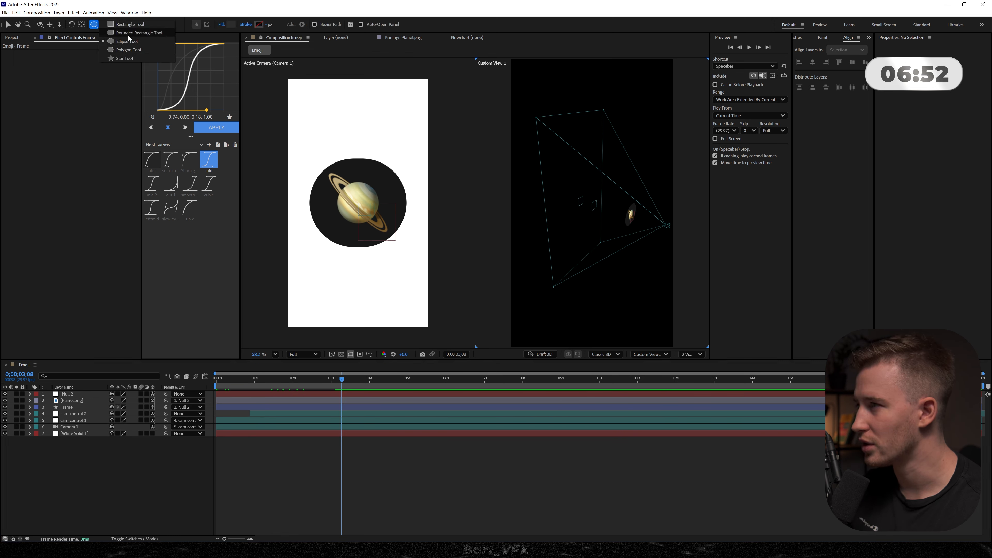
{"action": "left_click", "coordinate": [126, 41]}
{"action": "mouse_move", "coordinate": [259, 203]}
{"action": "left_mouse_down"}
{"action": "mouse_move", "coordinate": [279, 228]}
{"action": "mouse_move", "coordinate": [484, 377]}
{"action": "mouse_move", "coordinate": [385, 386]}
{"action": "left_mouse_up"}
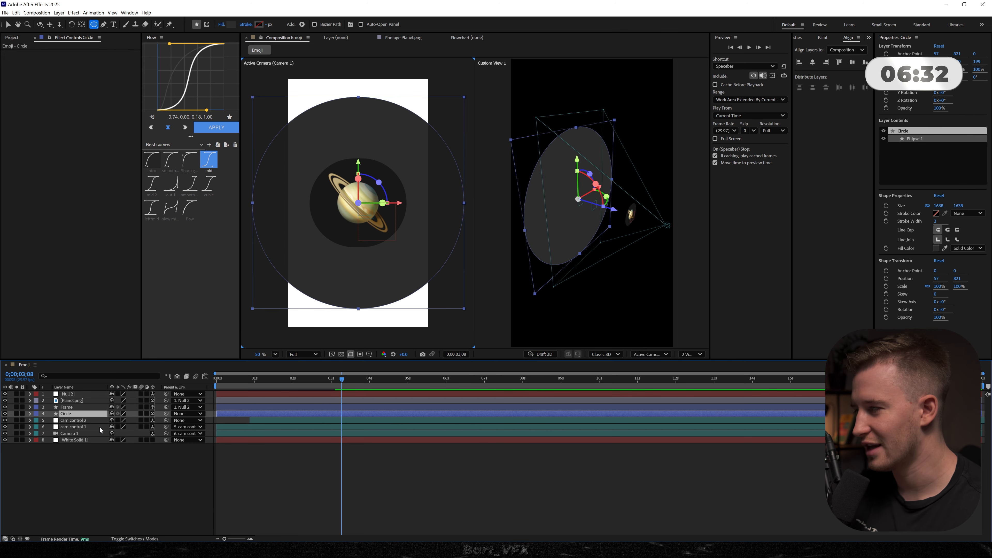
{"action": "left_click", "coordinate": [72, 414]}
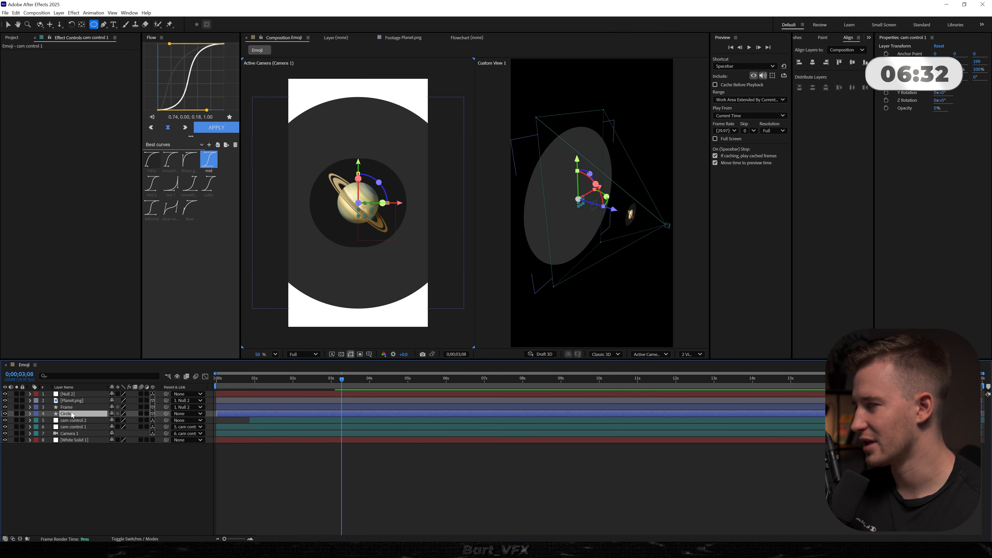
{"action": "key", "text": "Delete"}
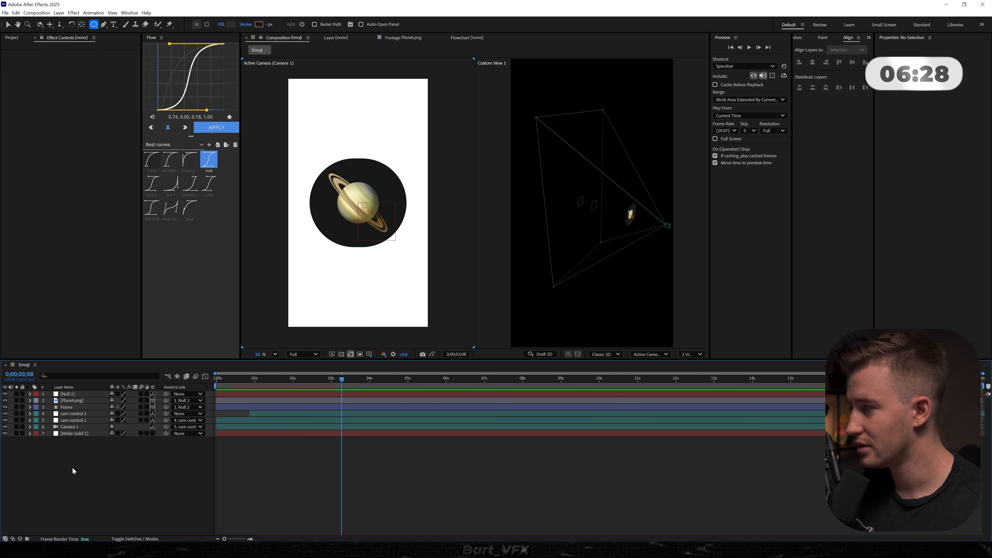
- Create a composition-sized dark cyan solid (#00343B) and place it directly below the Frame layer
{"action": "right_click", "coordinate": [67, 478]}
{"action": "mouse_move", "coordinate": [117, 393]}
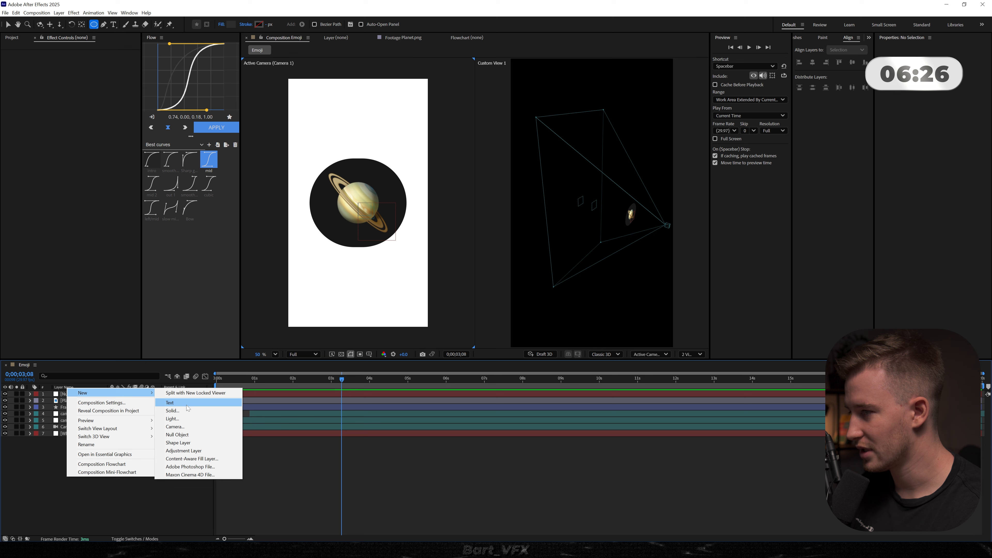
{"action": "left_click", "coordinate": [172, 410]}
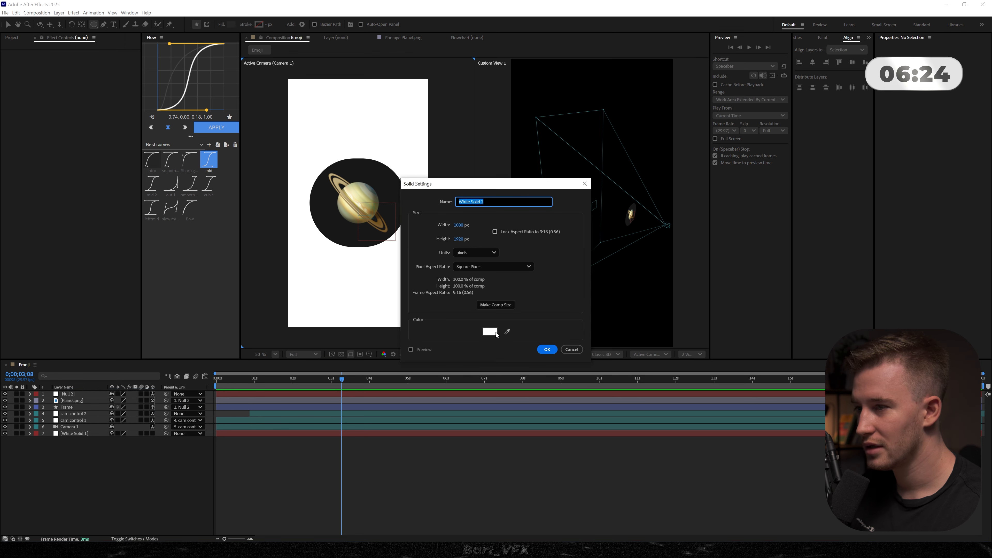
{"action": "left_click", "coordinate": [490, 332]}
{"action": "mouse_move", "coordinate": [438, 302]}
{"action": "left_mouse_down"}
{"action": "mouse_move", "coordinate": [376, 303]}
{"action": "mouse_move", "coordinate": [389, 311]}
{"action": "left_mouse_up"}
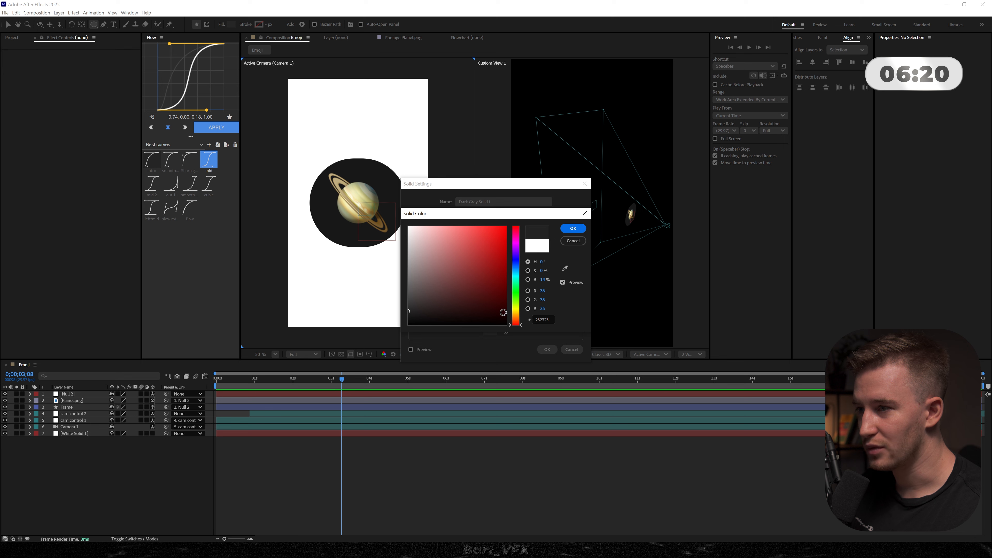
{"action": "mouse_move", "coordinate": [517, 300]}
{"action": "left_mouse_down"}
{"action": "mouse_move", "coordinate": [517, 273]}
{"action": "mouse_move", "coordinate": [513, 312]}
{"action": "left_mouse_up"}
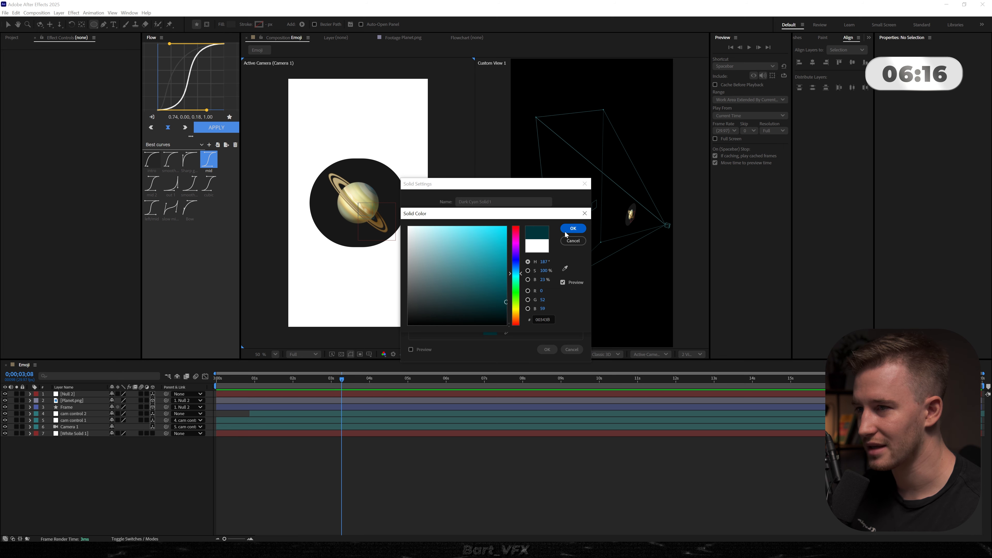
{"action": "left_click", "coordinate": [572, 229]}
{"action": "left_click", "coordinate": [548, 350]}
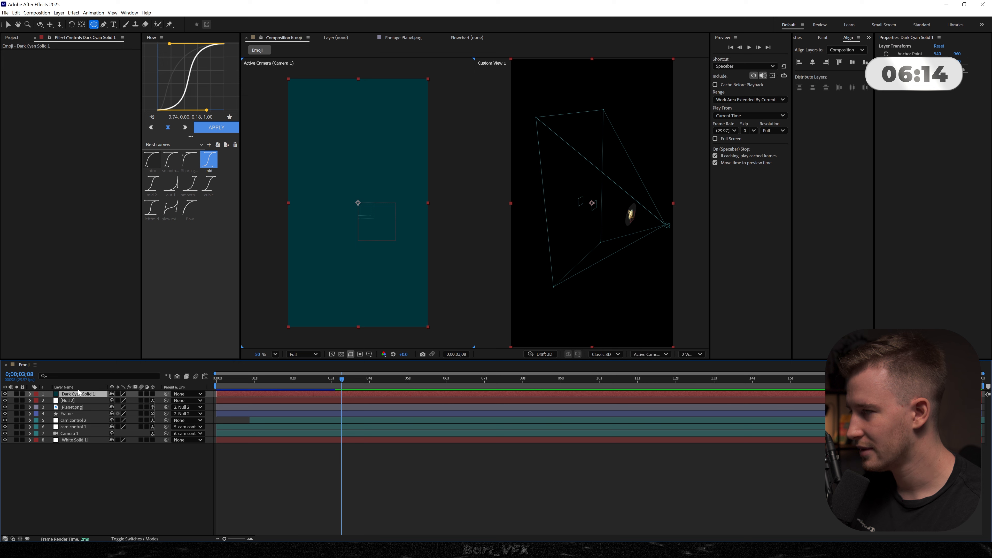
{"action": "left_click_drag", "start_coordinate": [80, 392], "coordinate": [79, 420]}
{"action": "left_click", "coordinate": [166, 485]}
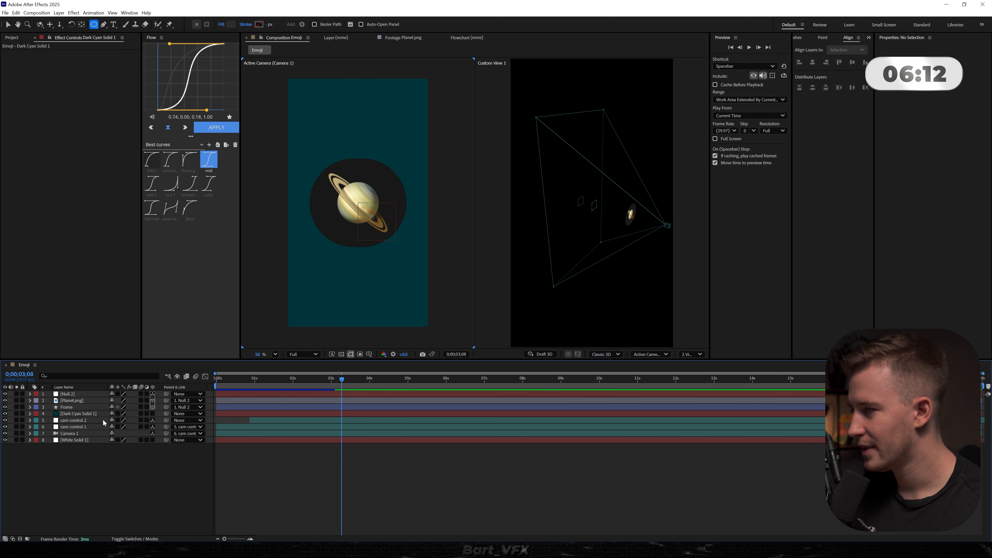
- Draw a small circular mask on the dark cyan solid with the Ellipse tool at the composition's centre
{"action": "left_click", "coordinate": [94, 414]}
{"action": "left_click", "coordinate": [97, 27]}
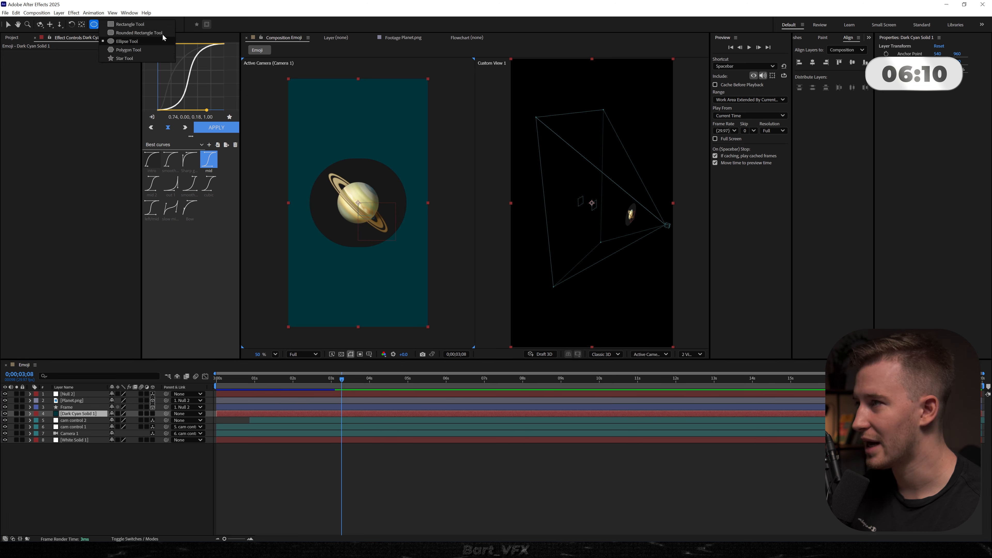
{"action": "left_click", "coordinate": [126, 41]}
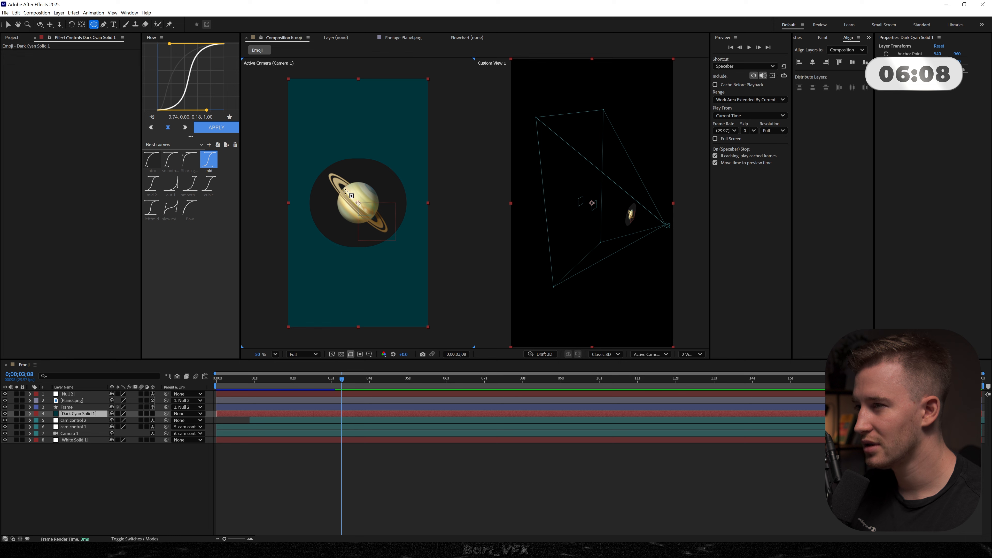
{"action": "left_click_drag", "start_coordinate": [344, 191], "coordinate": [382, 227]}
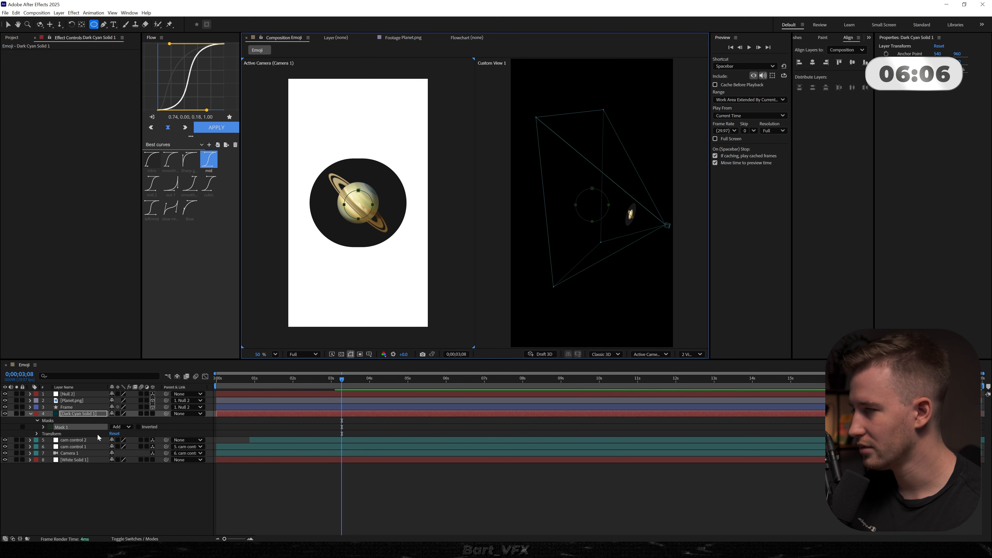
- Keyframe the solid's mask expansion from -115 pixels up to a value that makes the circle fill the composition
{"action": "left_click", "coordinate": [73, 434]}
{"action": "left_click", "coordinate": [43, 427]}
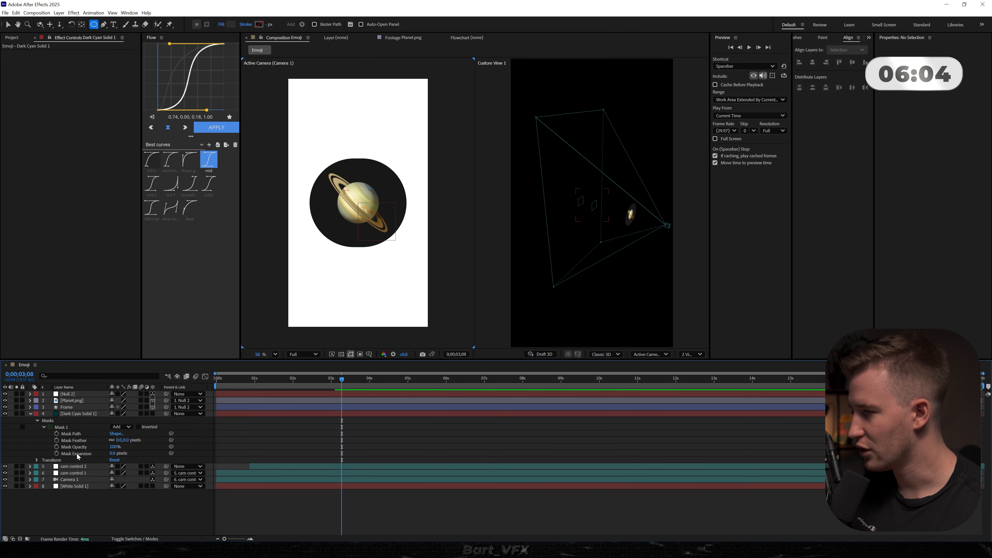
{"action": "left_click", "coordinate": [57, 453]}
{"action": "key", "text": "Page_Up"}
{"action": "key", "text": "Page_Up"}
{"action": "key", "text": "Page_Up"}
{"action": "key", "text": "Page_Up"}
{"action": "key", "text": "Page_Up"}
{"action": "key", "text": "Page_Up"}
{"action": "key", "text": "Page_Up"}
{"action": "key", "text": "Page_Up"}
{"action": "key", "text": "Page_Up"}
{"action": "key", "text": "Page_Up"}
{"action": "key", "text": "Page_Up"}
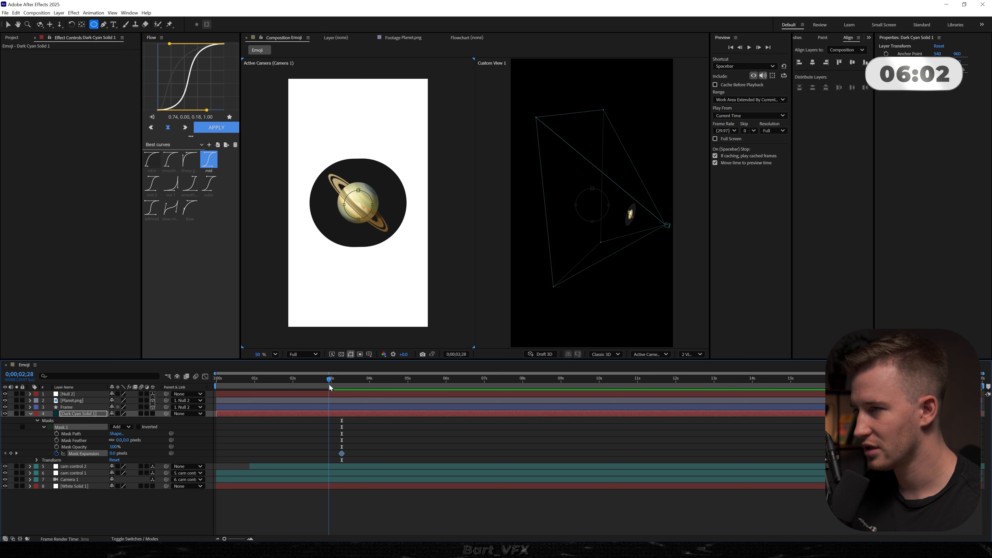
{"action": "left_click_drag", "start_coordinate": [320, 380], "coordinate": [343, 382]}
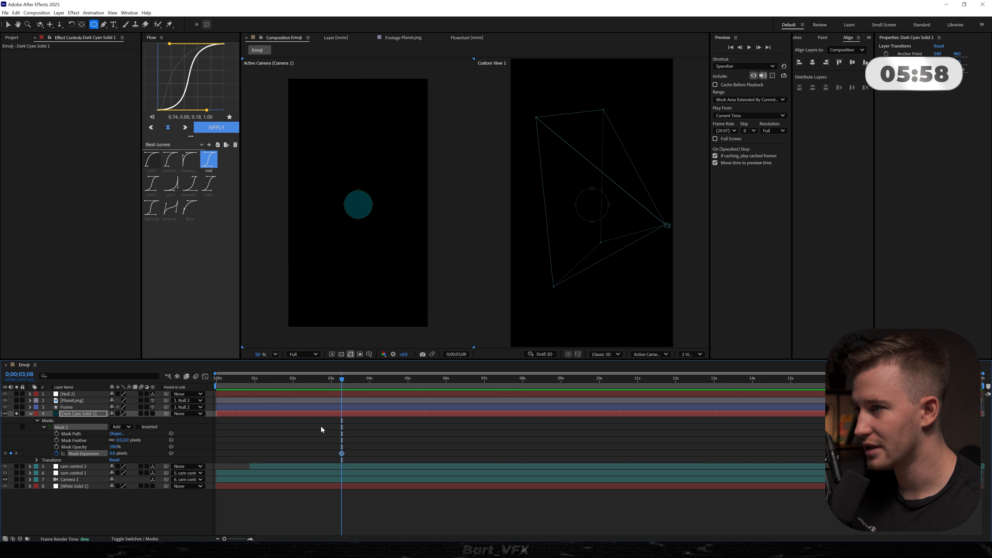
{"action": "left_click_drag", "start_coordinate": [114, 455], "coordinate": [102, 455]}
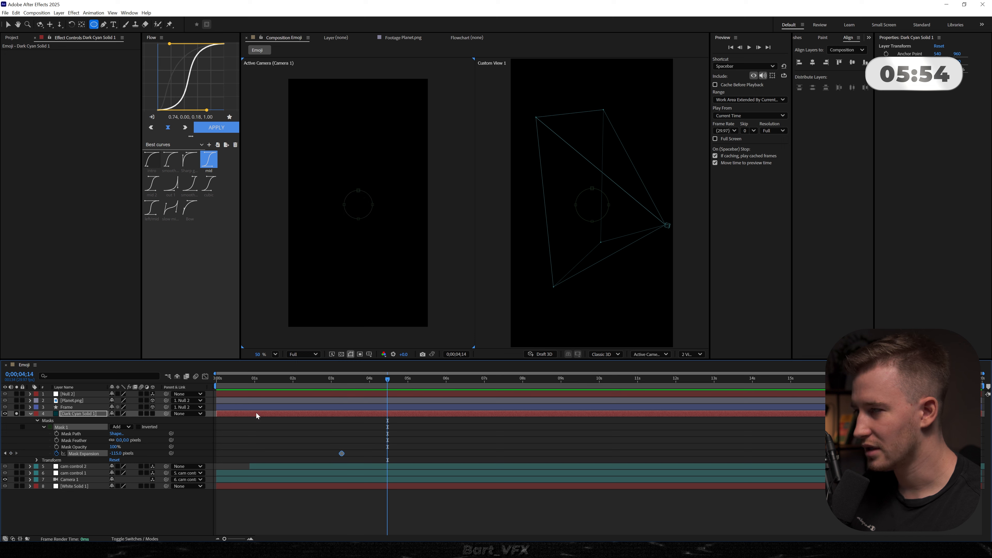
{"action": "left_click_drag", "start_coordinate": [116, 454], "coordinate": [266, 468]}
- Reveal all layers' keyframes and align the solid's mask expansion keyframes with Null 2's, ending at 0;00;03;03
{"action": "key", "text": "u"}
{"action": "key", "text": "u"}
{"action": "key", "text": "ctrl+a"}
{"action": "key", "text": "u"}
{"action": "key", "text": "Home"}
{"action": "left_click_drag", "start_coordinate": [401, 464], "coordinate": [335, 467]}
{"action": "left_click", "coordinate": [308, 467]}
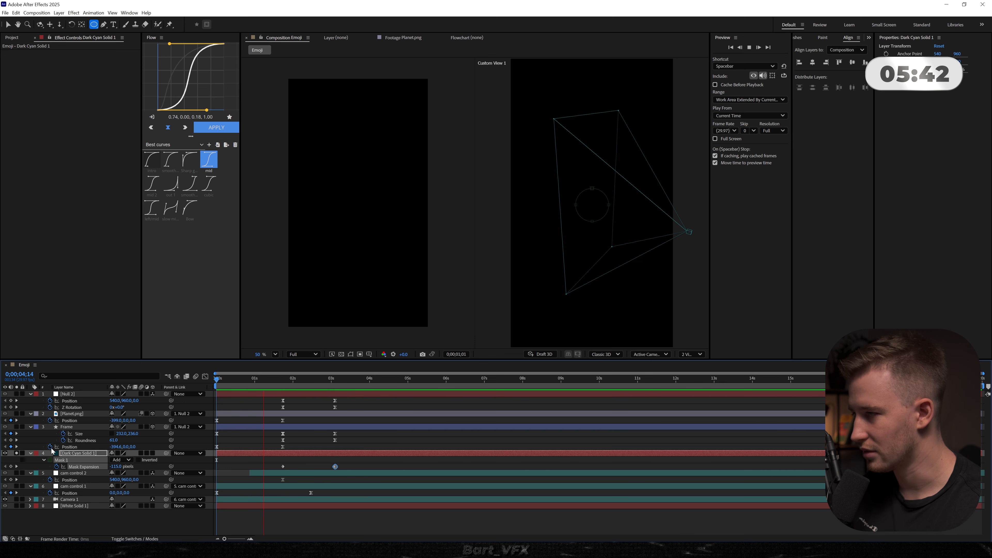
- Turn off solo on the dark cyan solid and preview the animation with all layers
{"action": "key", "text": "space"}
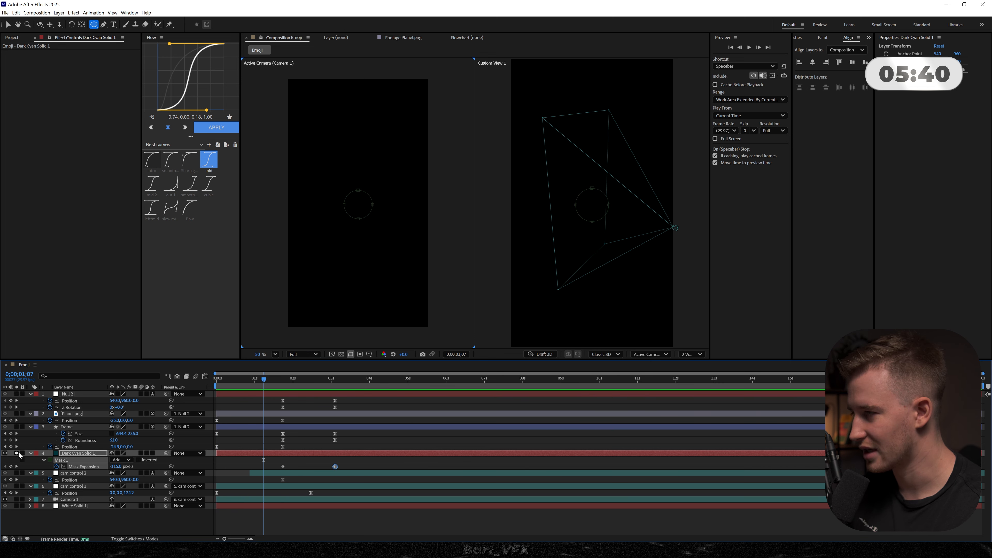
{"action": "left_click", "coordinate": [16, 454]}
{"action": "key", "text": "space"}
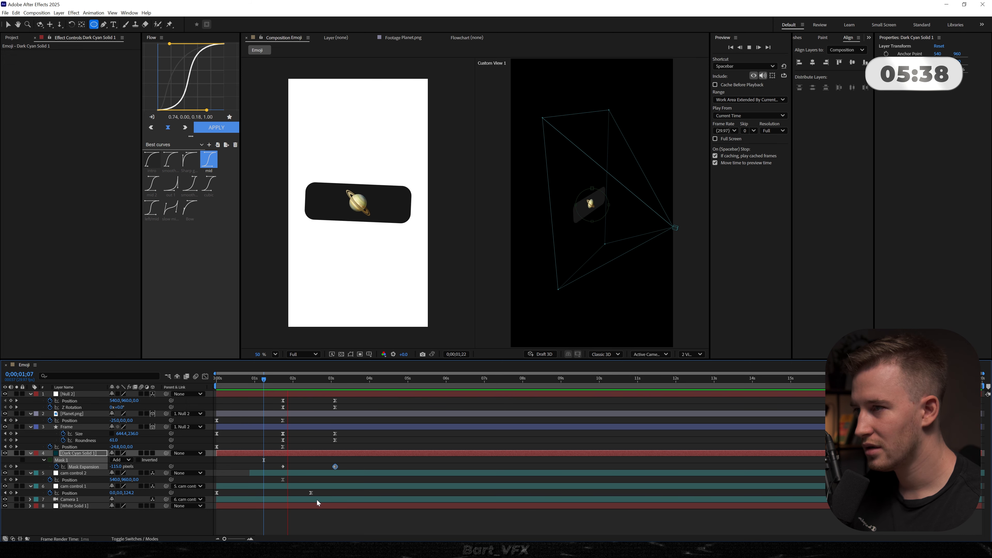
{"action": "key", "text": "space"}
- Apply the mid easing curve to both mask expansion keyframes and scrub through the background transition
{"action": "left_click_drag", "start_coordinate": [351, 463], "coordinate": [254, 473]}
{"action": "left_click", "coordinate": [216, 128]}
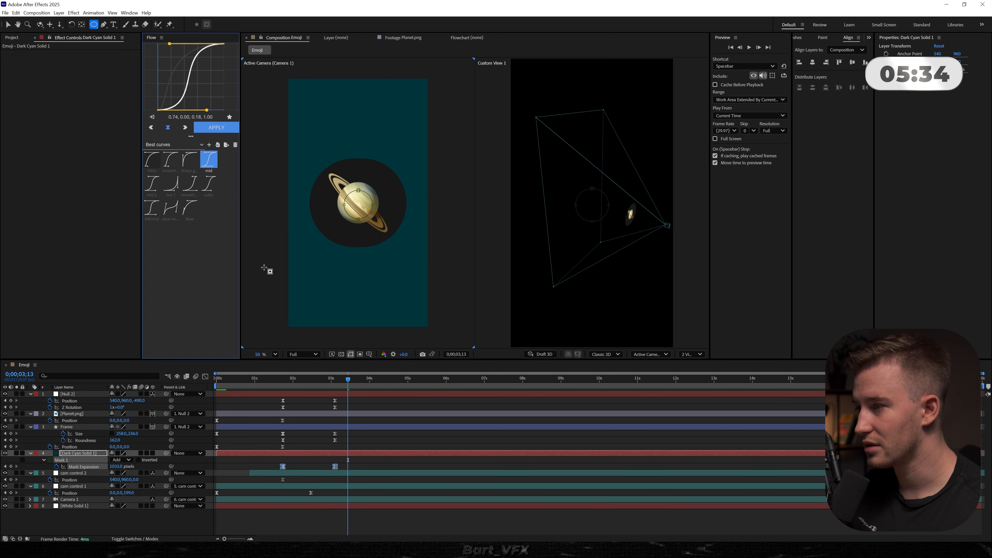
{"action": "left_click", "coordinate": [288, 378]}
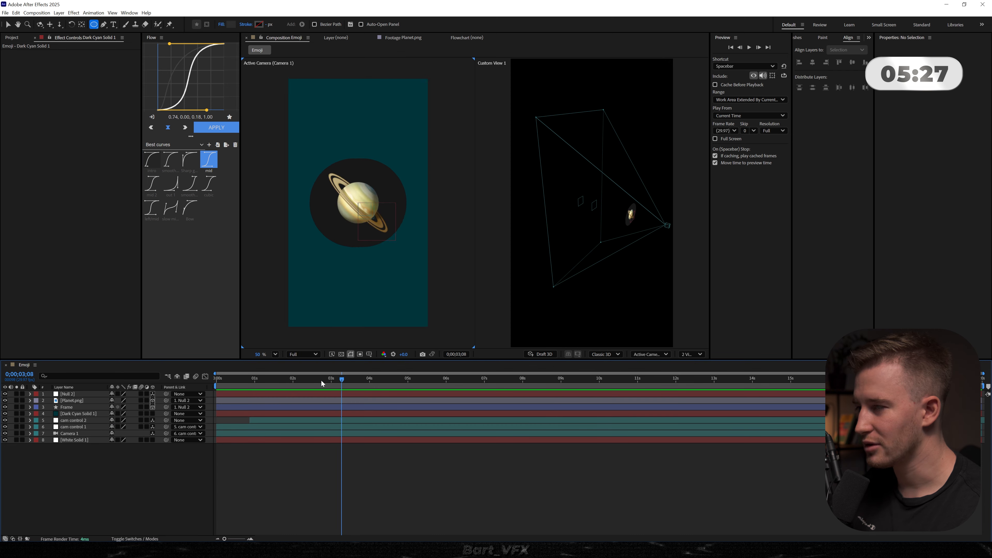
{"action": "left_click", "coordinate": [314, 381]}
{"action": "mouse_move", "coordinate": [314, 383]}
{"action": "left_mouse_down"}
{"action": "mouse_move", "coordinate": [266, 384]}
{"action": "mouse_move", "coordinate": [326, 385]}
{"action": "mouse_move", "coordinate": [301, 387]}
{"action": "left_mouse_up"}
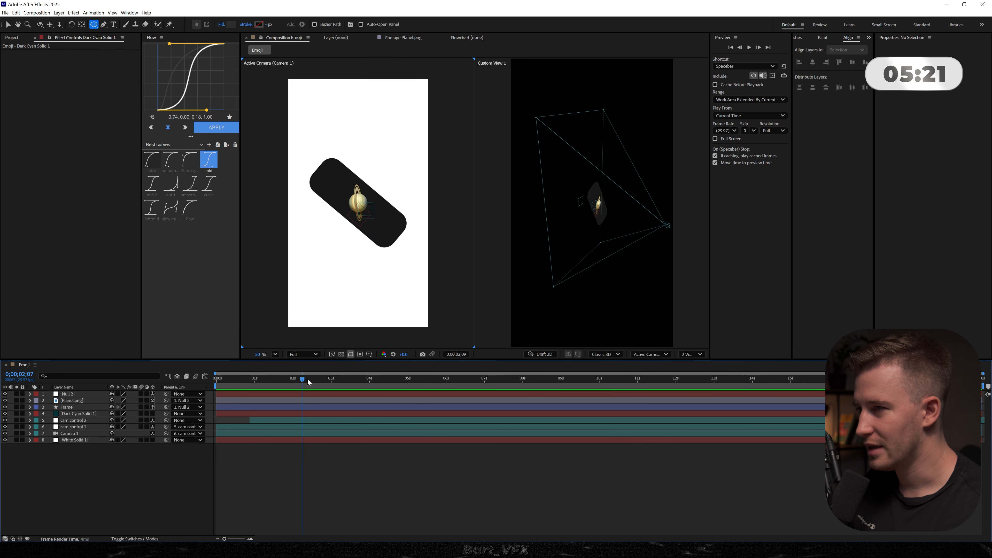
{"action": "left_click_drag", "start_coordinate": [307, 379], "coordinate": [336, 372]}
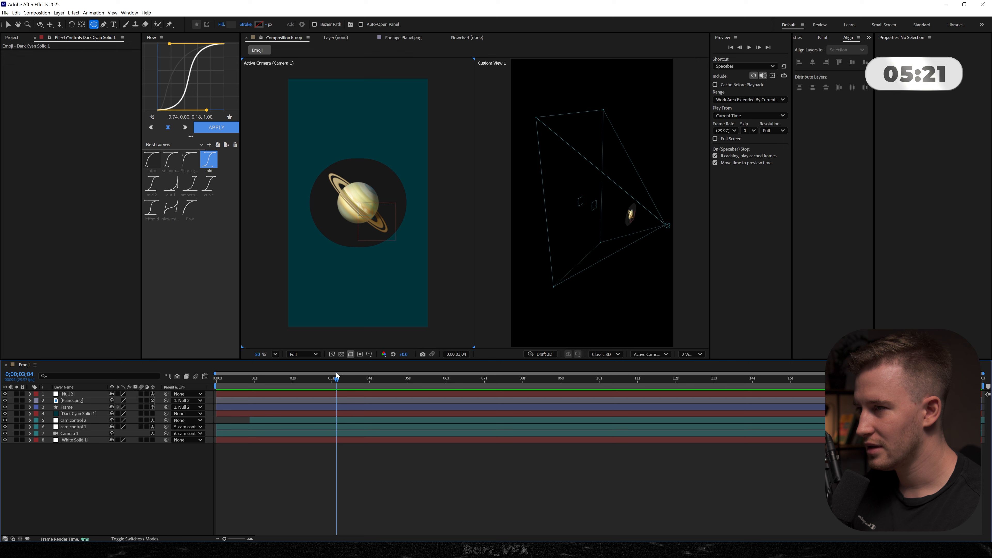
- Add a position keyframe to Planet.png at 0;00;03;08
{"action": "left_click_drag", "start_coordinate": [336, 372], "coordinate": [342, 374]}
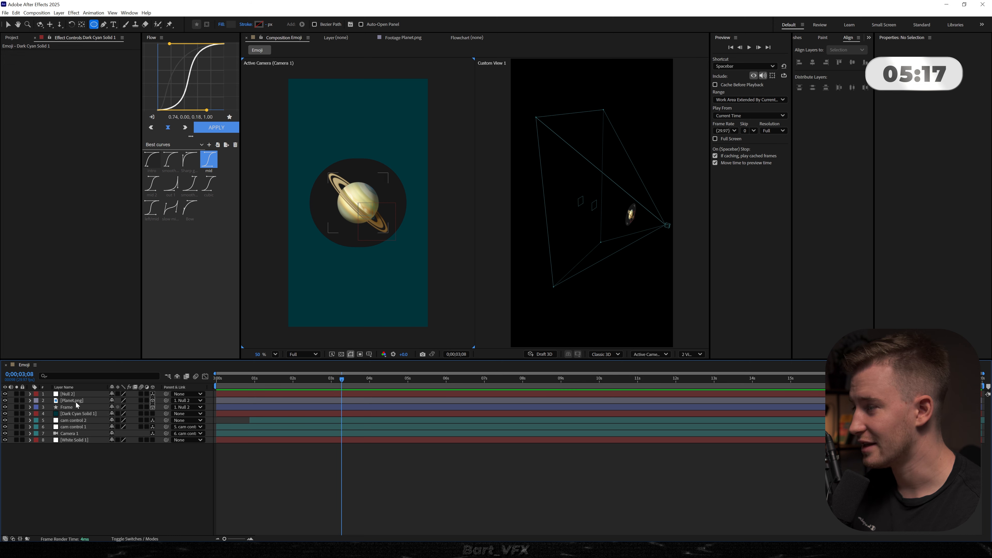
{"action": "left_click", "coordinate": [75, 401]}
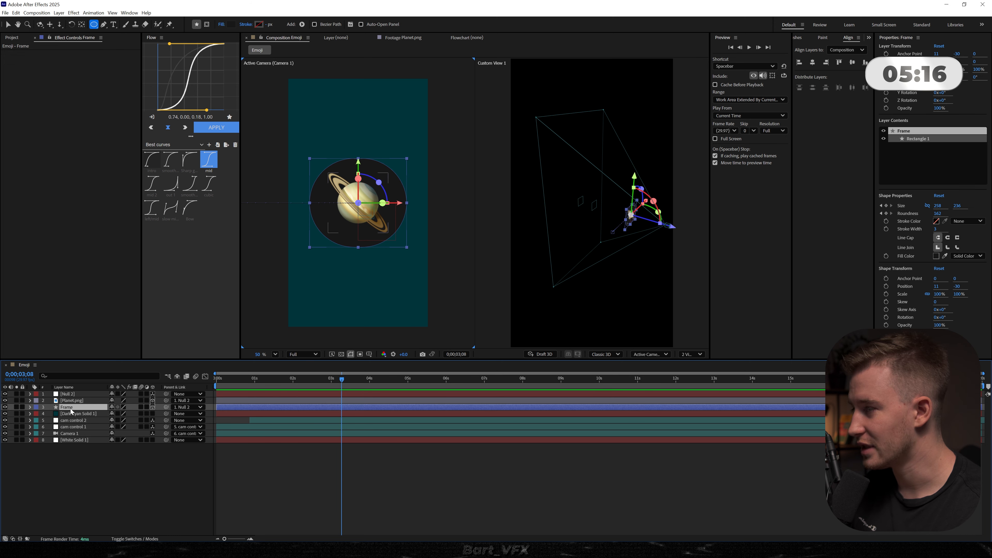
{"action": "key", "text": "p"}
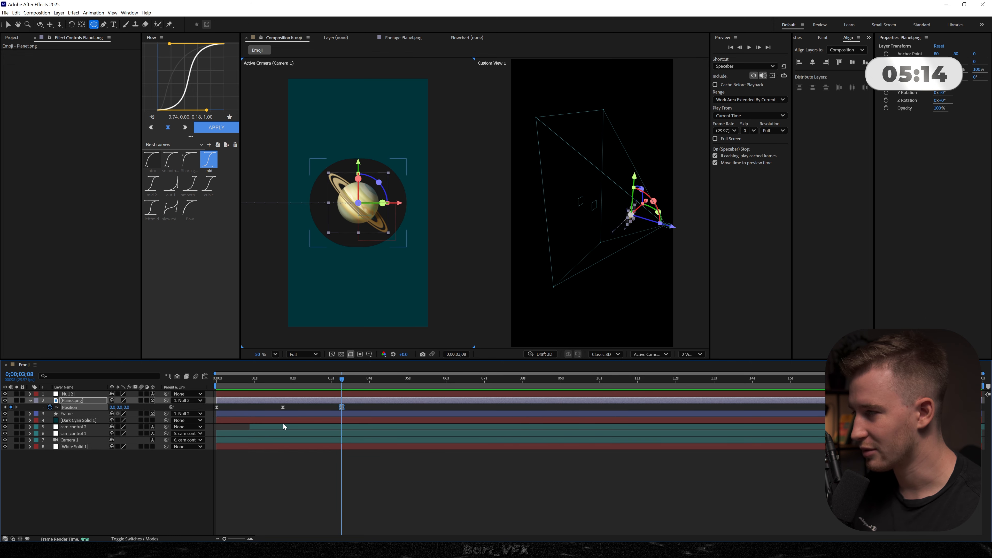
{"action": "left_click", "coordinate": [78, 414]}
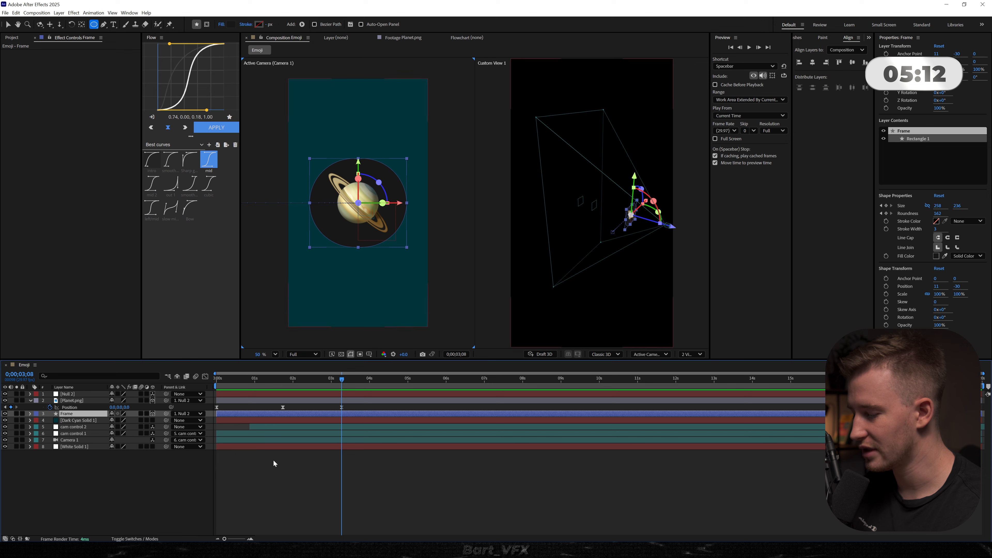
{"action": "key", "text": "u"}
{"action": "left_click", "coordinate": [10, 420]}
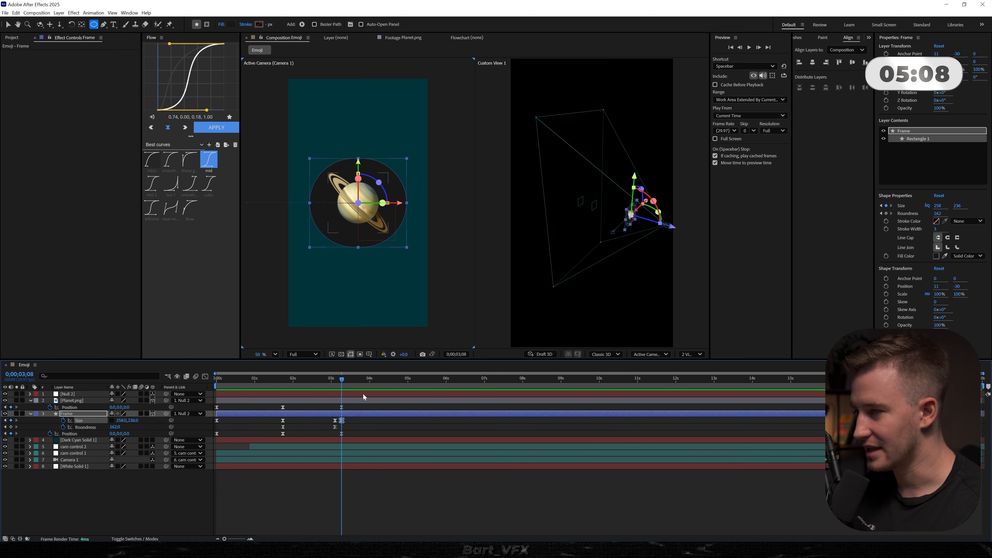
{"action": "left_click", "coordinate": [342, 433], "text": "shift"}
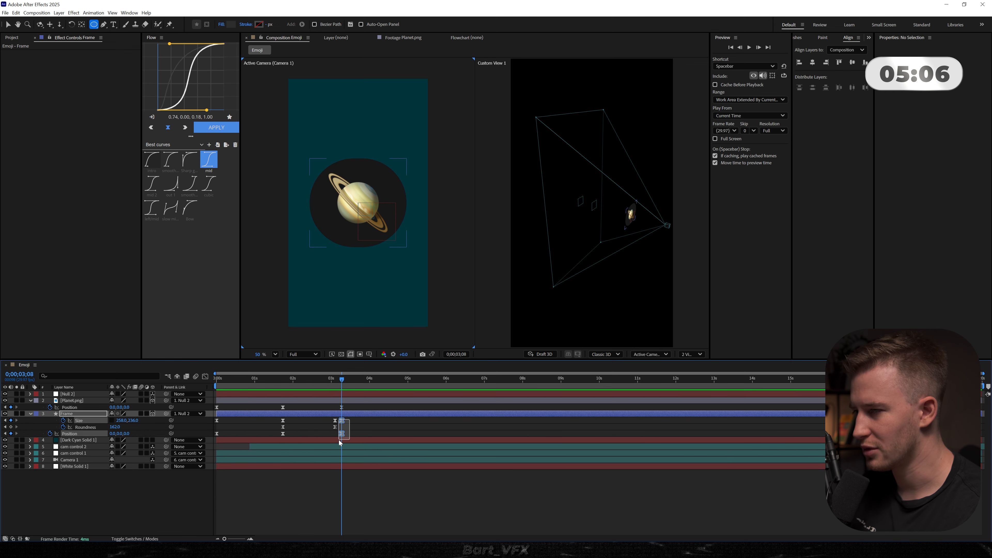
{"action": "key", "text": "Delete"}
- Align Planet.png's last position keyframe with the Frame's keyframes at 0;00;03;03, and keyframe the Frame's size to 167 x 537 at 0;00;04;00
{"action": "left_click_drag", "start_coordinate": [341, 408], "coordinate": [360, 385]}
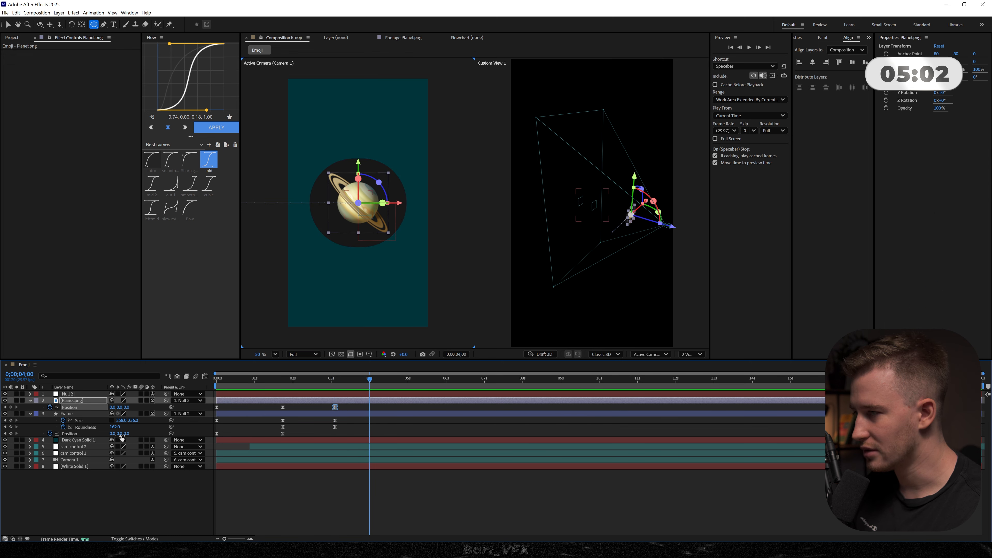
{"action": "left_click", "coordinate": [134, 423]}
{"action": "left_click_drag", "start_coordinate": [122, 421], "coordinate": [250, 419]}
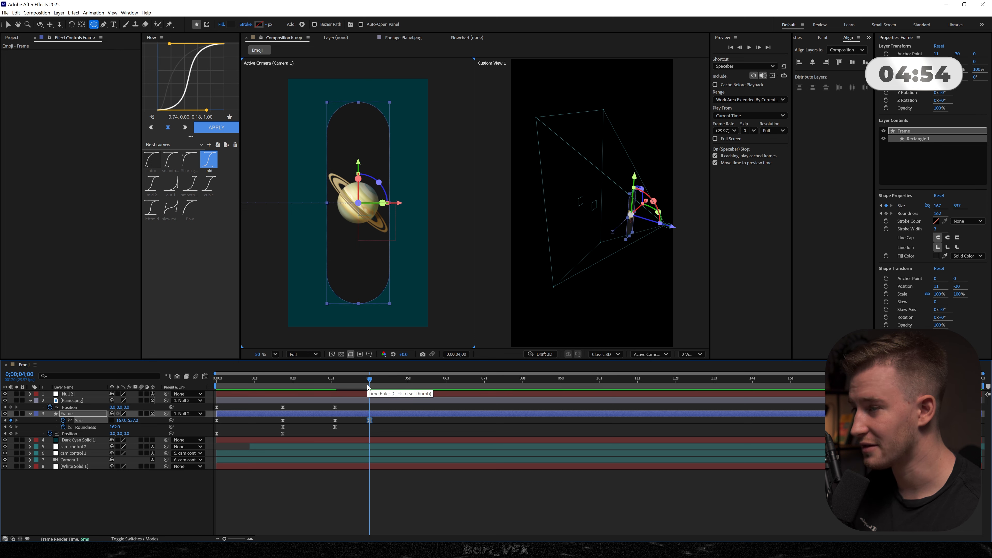
{"action": "key", "text": "F2"}
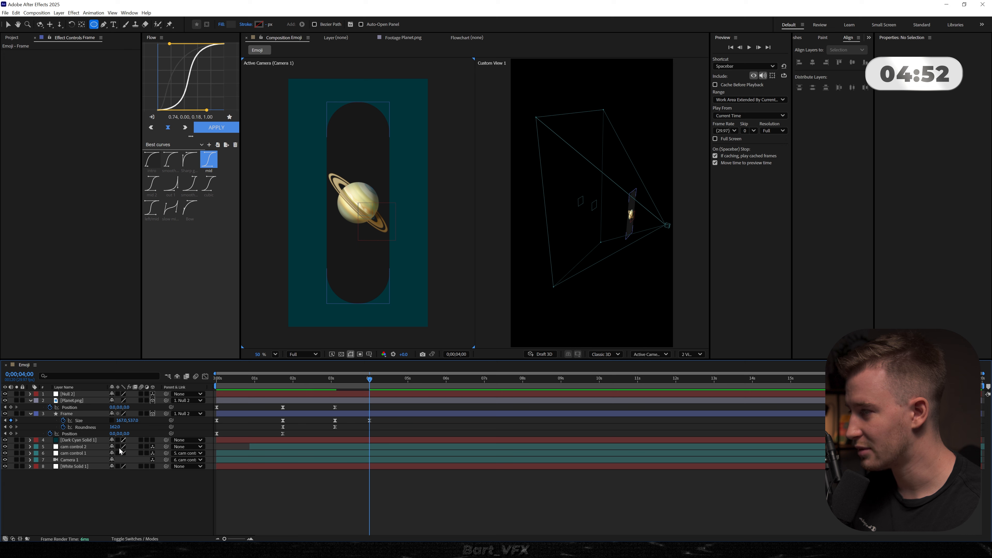
- Keyframe Planet.png to Y position -183 and 57.3% scale at 0;00;04;00, with a starting 100% scale keyframe at 0;00;03;03
{"action": "left_click", "coordinate": [71, 401]}
{"action": "left_click_drag", "start_coordinate": [121, 407], "coordinate": [65, 406]}
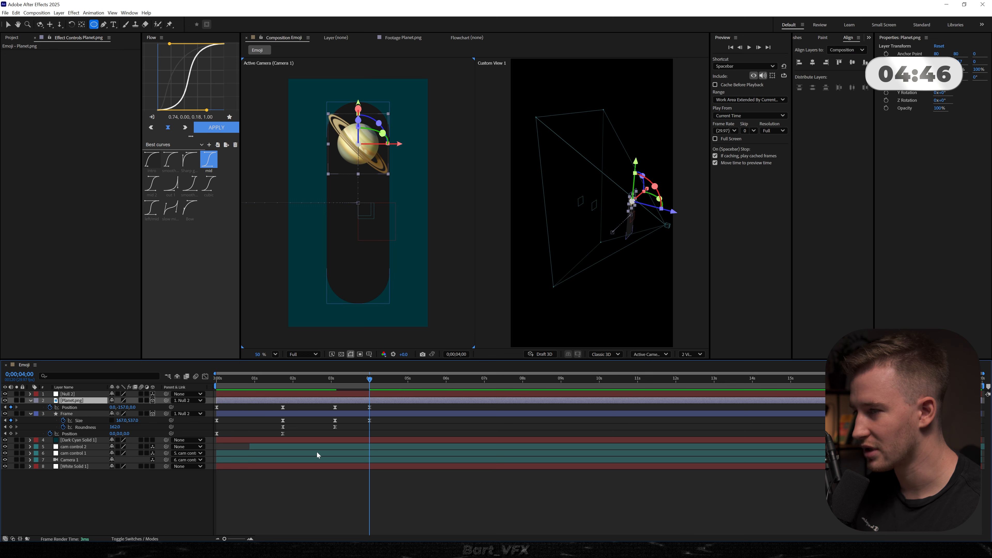
{"action": "key", "text": "alt+shift+s"}
{"action": "left_click_drag", "start_coordinate": [369, 414], "coordinate": [336, 414]}
{"action": "left_click", "coordinate": [346, 414]}
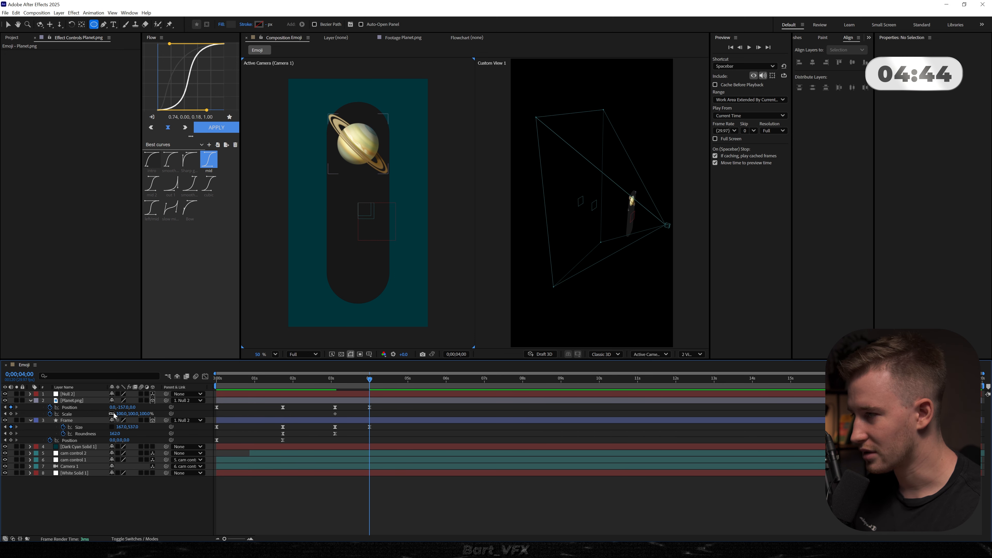
{"action": "mouse_move", "coordinate": [119, 413]}
{"action": "left_mouse_down"}
{"action": "mouse_move", "coordinate": [103, 413]}
{"action": "mouse_move", "coordinate": [115, 408]}
{"action": "left_mouse_up"}
- Apply the mid easing curve to the Planet.png and Frame keyframes from 0;00;03;03 to 0;00;04;00, preview them, and collapse all layers
{"action": "left_click_drag", "start_coordinate": [380, 409], "coordinate": [387, 437]}
{"action": "left_click", "coordinate": [325, 386]}
{"action": "key", "text": "space"}
{"action": "left_click_drag", "start_coordinate": [379, 409], "coordinate": [316, 445]}
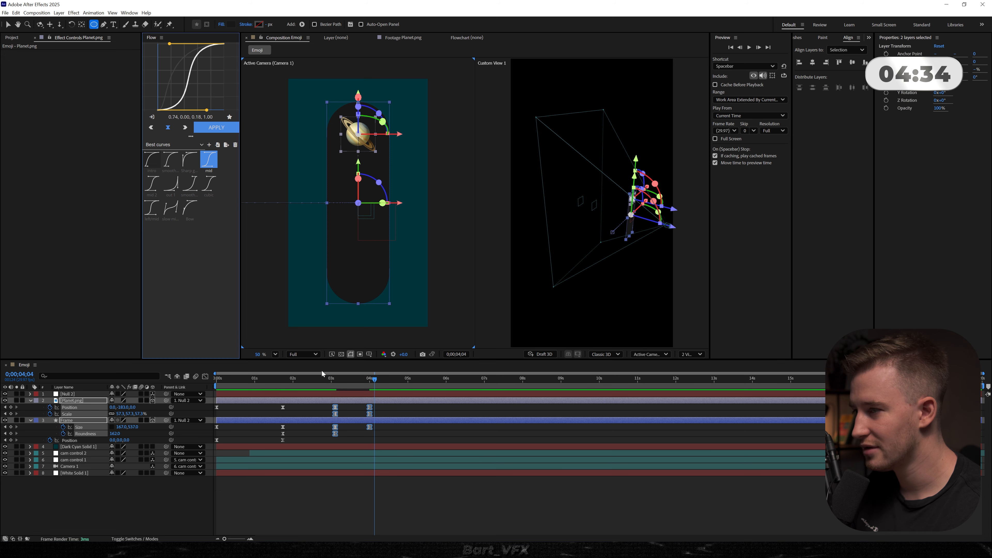
{"action": "left_click", "coordinate": [323, 386]}
{"action": "key", "text": "space"}
{"action": "key", "text": "space"}
{"action": "left_click", "coordinate": [269, 499]}
{"action": "key", "text": "ctrl+a"}
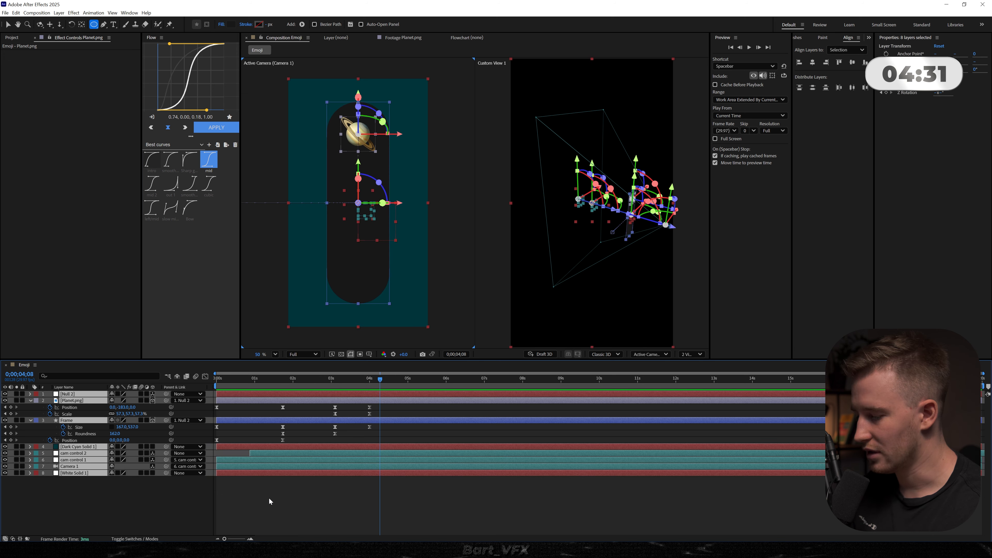
{"action": "key", "text": "u"}
{"action": "key", "text": "u"}
- Add white, vertical, all-caps text reading "Planet" in Montserrat Black over the tall Frame
{"action": "left_click", "coordinate": [97, 496]}
{"action": "key", "text": "ctrl+t"}
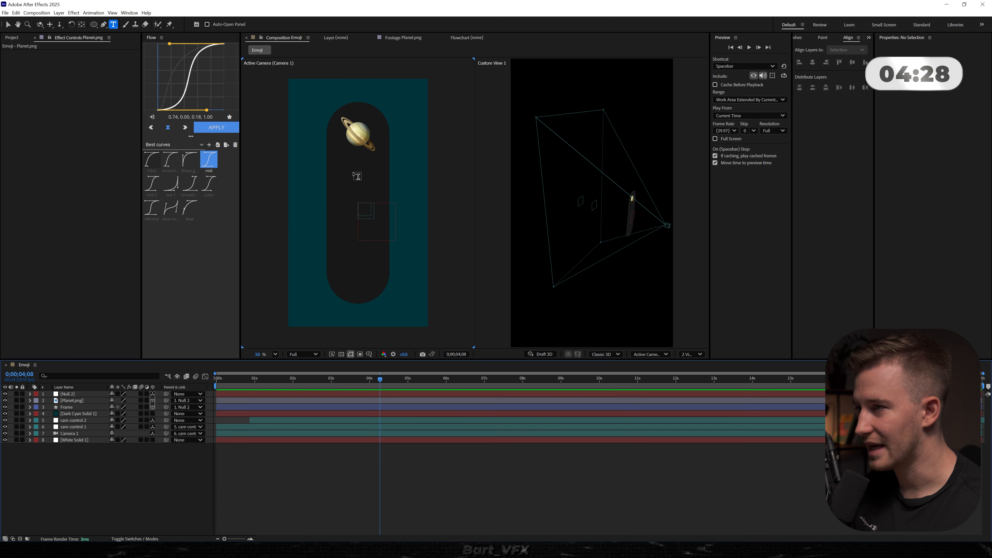
{"action": "left_click", "coordinate": [358, 177]}
{"action": "key", "text": "Escape"}
{"action": "left_click", "coordinate": [351, 160]}
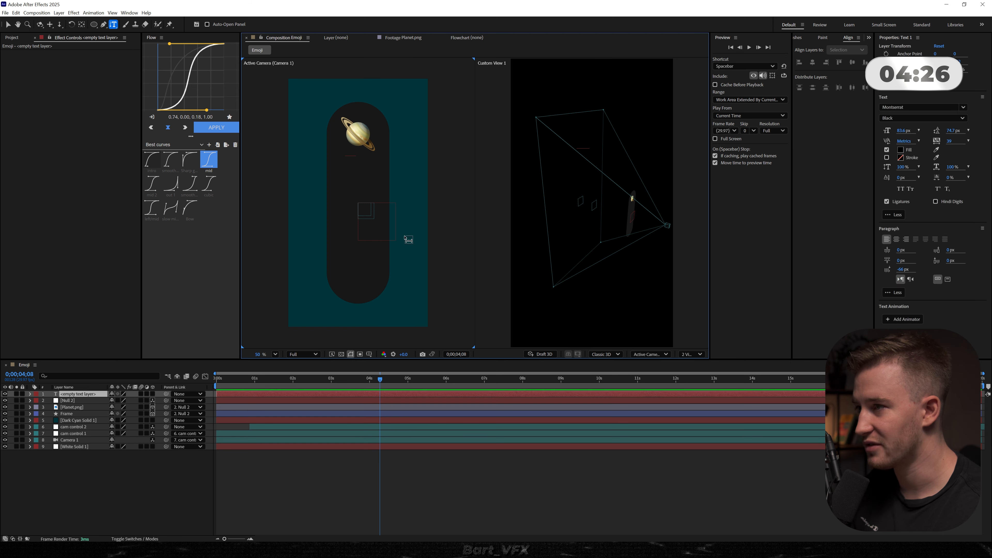
{"action": "type", "text": "Planet"}
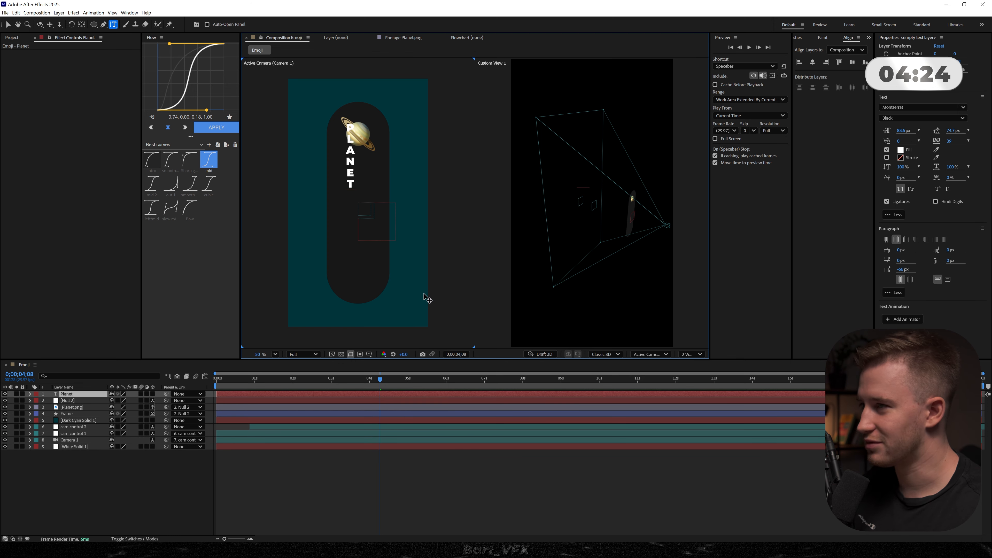
- Centre the Planet text layer's anchor point on its content and centre the layer in the composition
{"action": "left_click", "coordinate": [231, 453]}
{"action": "left_click", "coordinate": [67, 395]}
{"action": "key", "text": "ctrl+alt+Home"}
{"action": "key", "text": "ctrl+Home"}
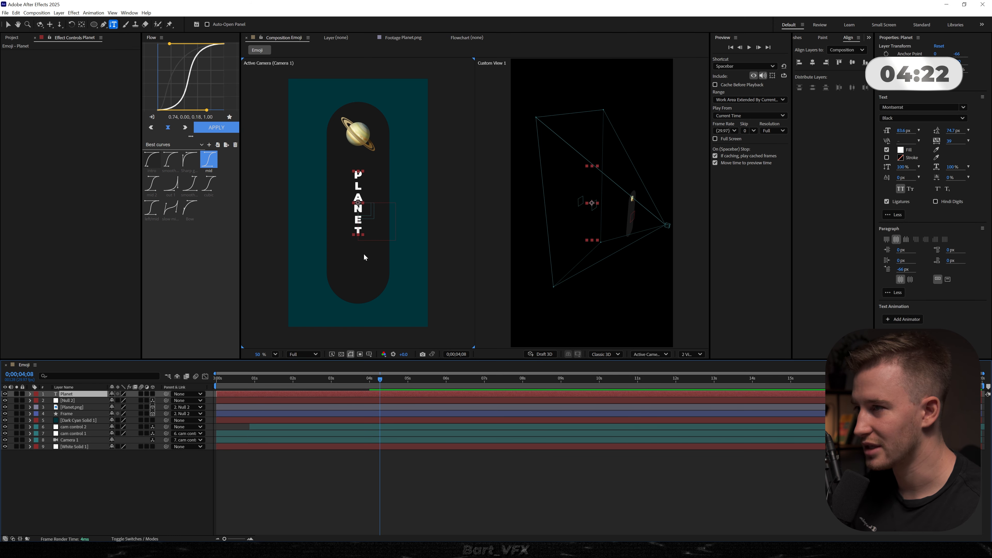
- Select all the characters of the Planet text and set their leading to 178.7 px
{"action": "key", "text": "v"}
{"action": "double_click", "coordinate": [361, 208]}
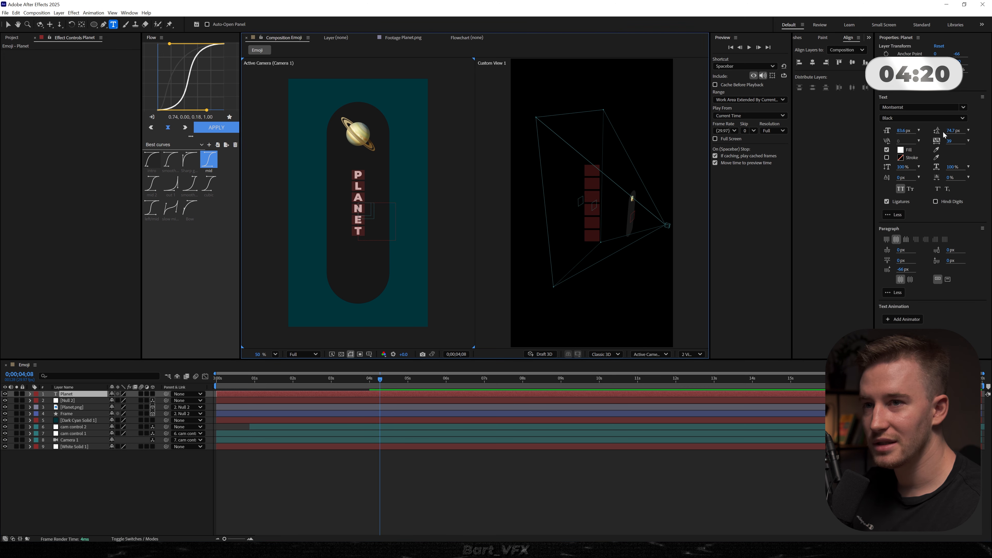
{"action": "left_click_drag", "start_coordinate": [944, 135], "coordinate": [990, 131]}
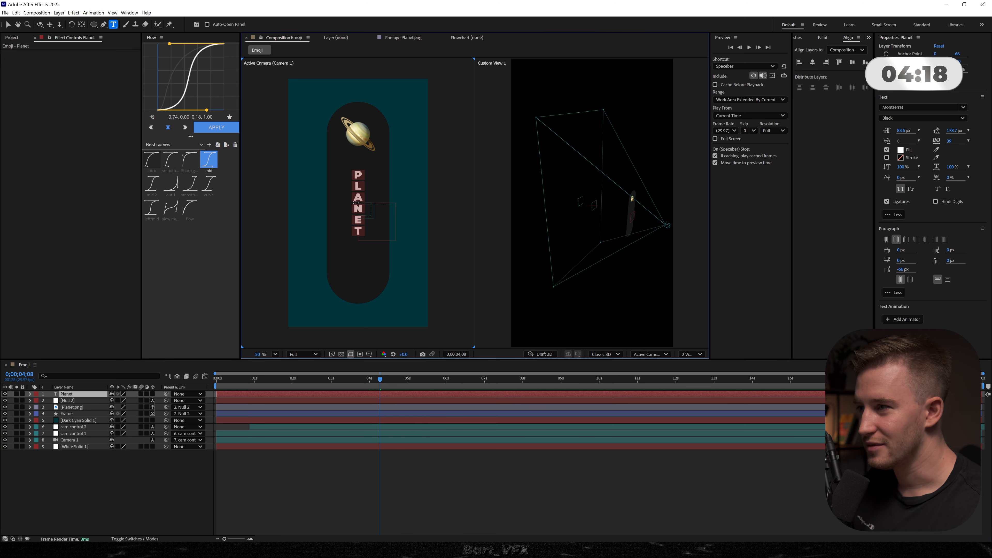
- Set the Planet text's font size to 130.6 px and reposition it inside the Frame below the planet emoji
{"action": "left_click", "coordinate": [142, 503]}
{"action": "left_click", "coordinate": [83, 394]}
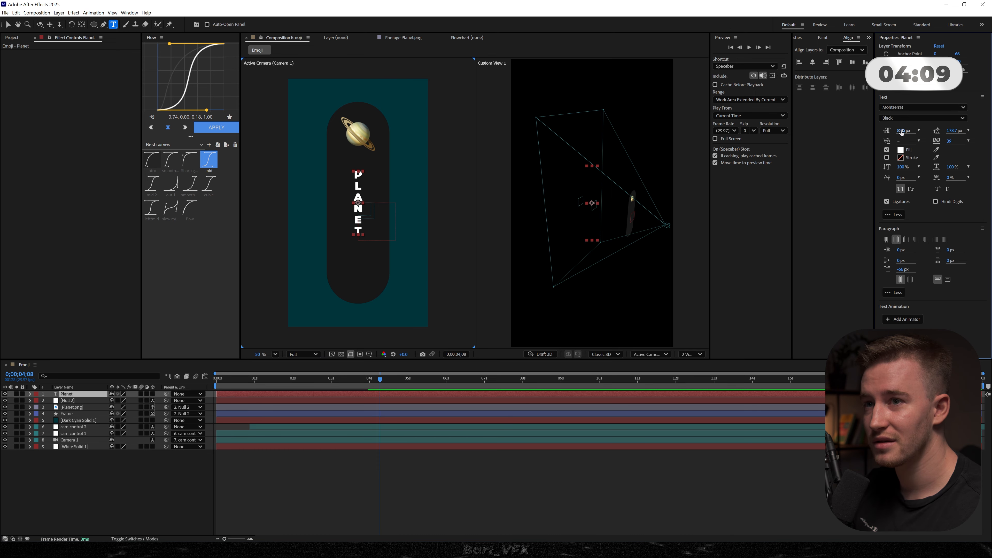
{"action": "left_click_drag", "start_coordinate": [902, 133], "coordinate": [925, 132]}
{"action": "key", "text": "v"}
{"action": "left_click", "coordinate": [374, 400]}
{"action": "left_click", "coordinate": [374, 394]}
{"action": "left_click_drag", "start_coordinate": [374, 383], "coordinate": [365, 384]}
{"action": "left_click_drag", "start_coordinate": [357, 230], "coordinate": [354, 244]}
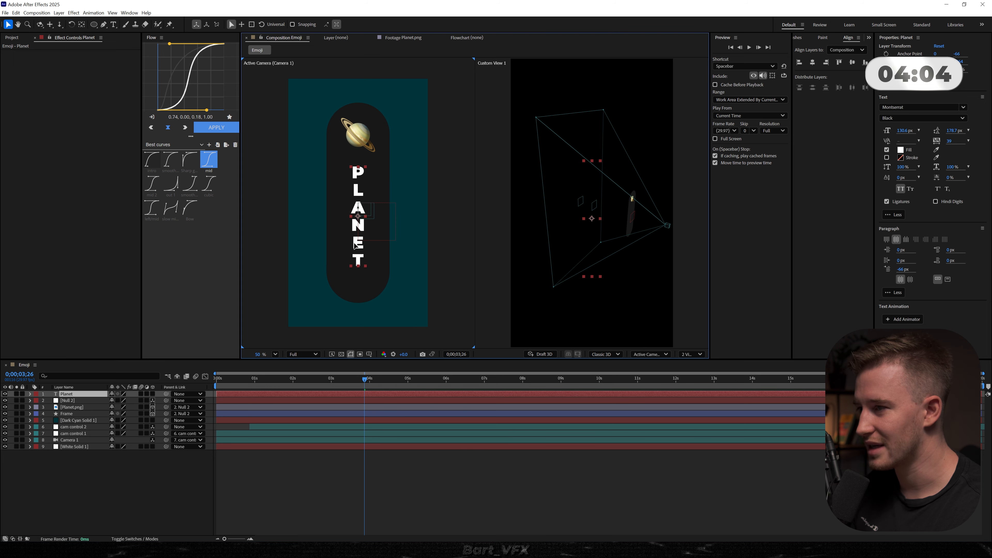
- Apply the Apple Text preset to the Planet text layer at 0;00;03;26, preview it and shift the layer earlier in time
{"action": "key", "text": "ctrl+space"}
{"action": "type", "text": "apple"}
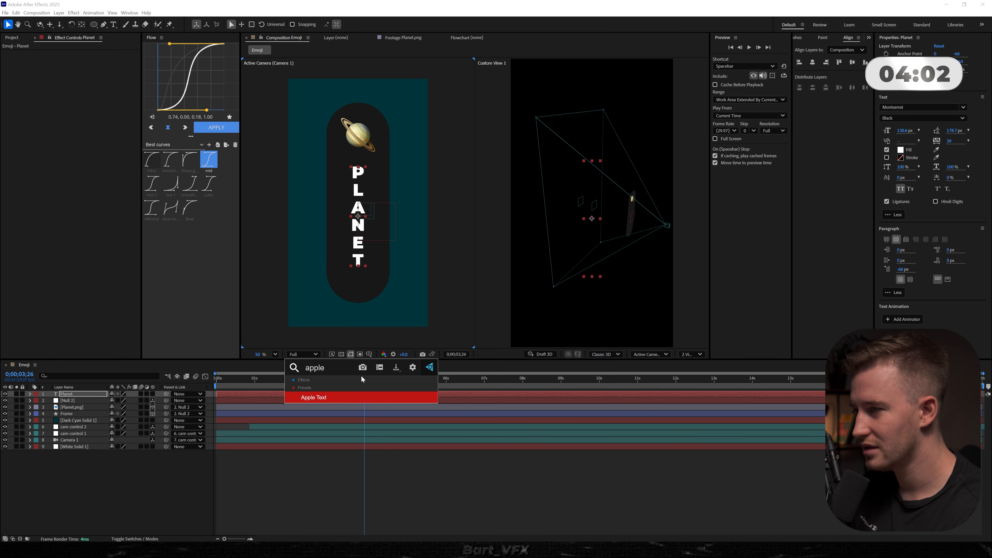
{"action": "key", "text": "Return"}
{"action": "key", "text": "space"}
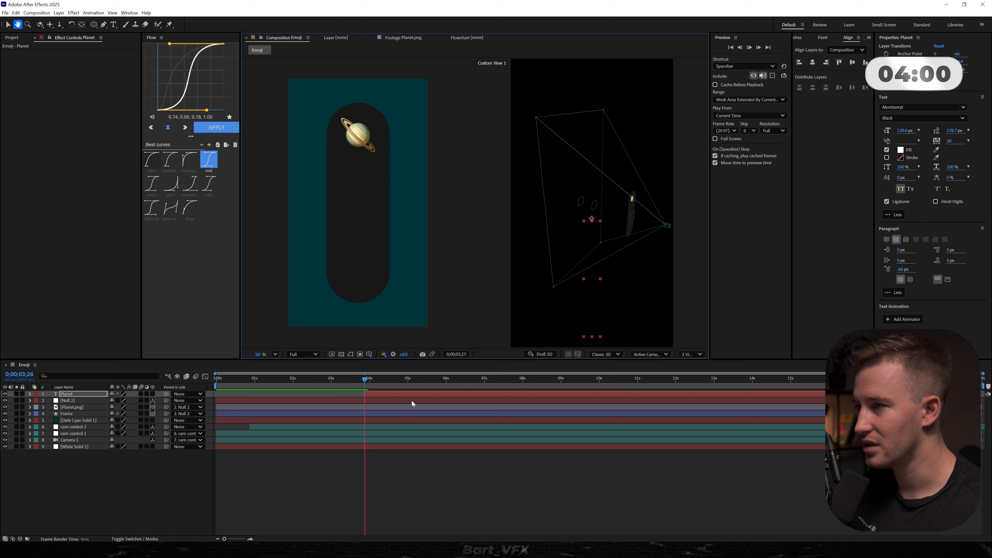
{"action": "left_click", "coordinate": [309, 378]}
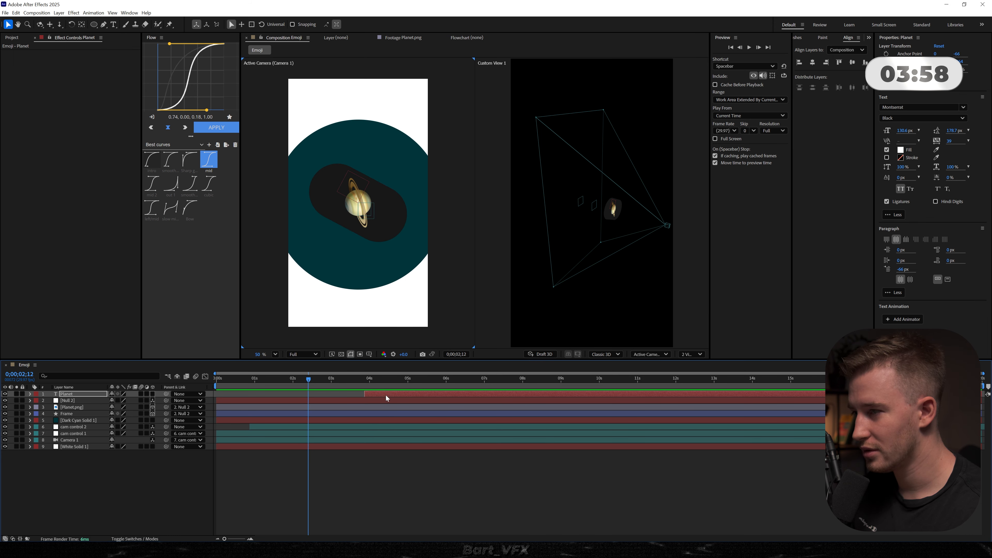
{"action": "key", "text": "space"}
{"action": "left_click_drag", "start_coordinate": [347, 393], "coordinate": [364, 393]}
{"action": "key", "text": "space"}
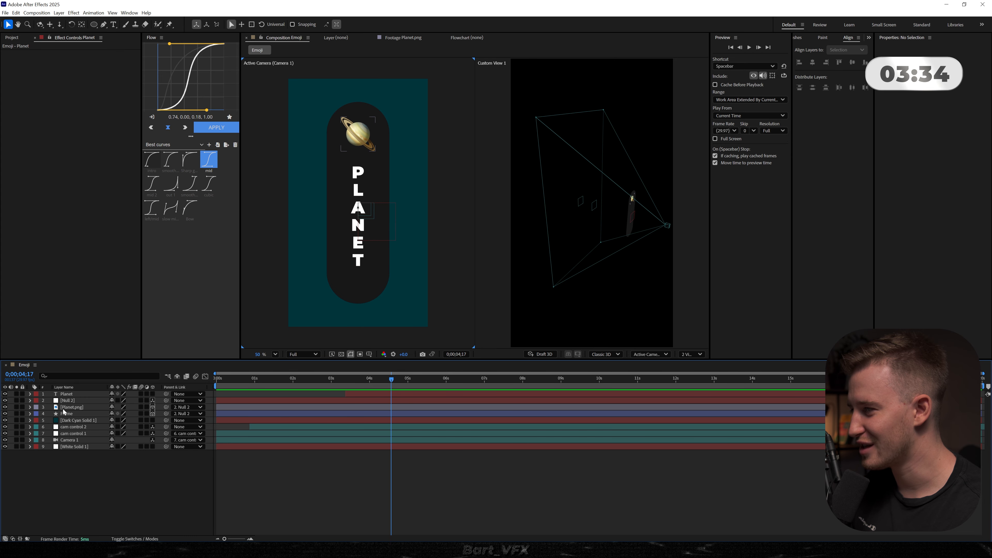
- Reveal the keyframes of all layers, shift the Planet text layer to start with the 0;00;03;03 keyframes, and preview it
{"action": "key", "text": "ctrl+a"}
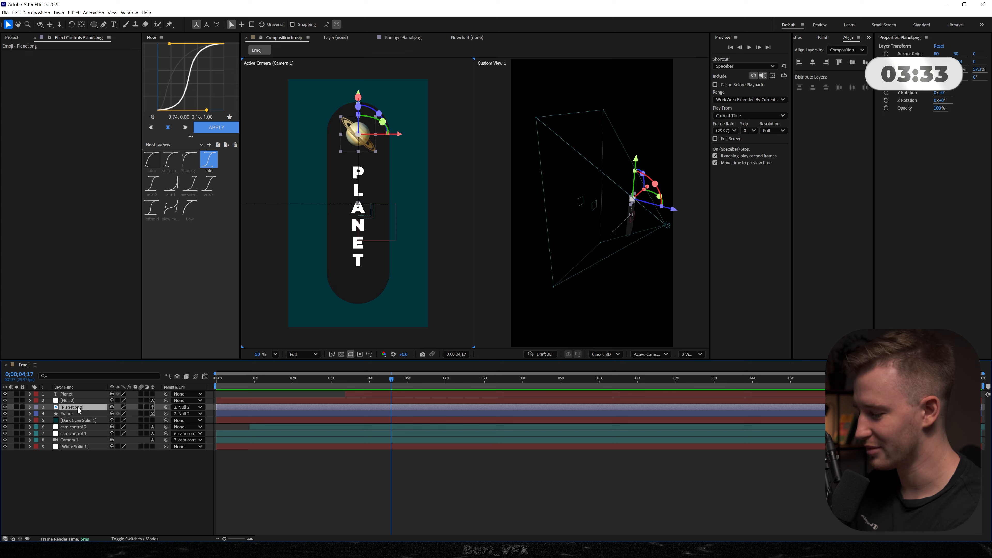
{"action": "key", "text": "u"}
{"action": "left_click", "coordinate": [369, 400]}
{"action": "mouse_move", "coordinate": [365, 394]}
{"action": "left_mouse_down"}
{"action": "mouse_move", "coordinate": [354, 395]}
{"action": "mouse_move", "coordinate": [369, 407]}
{"action": "left_mouse_up"}
{"action": "left_click", "coordinate": [372, 399]}
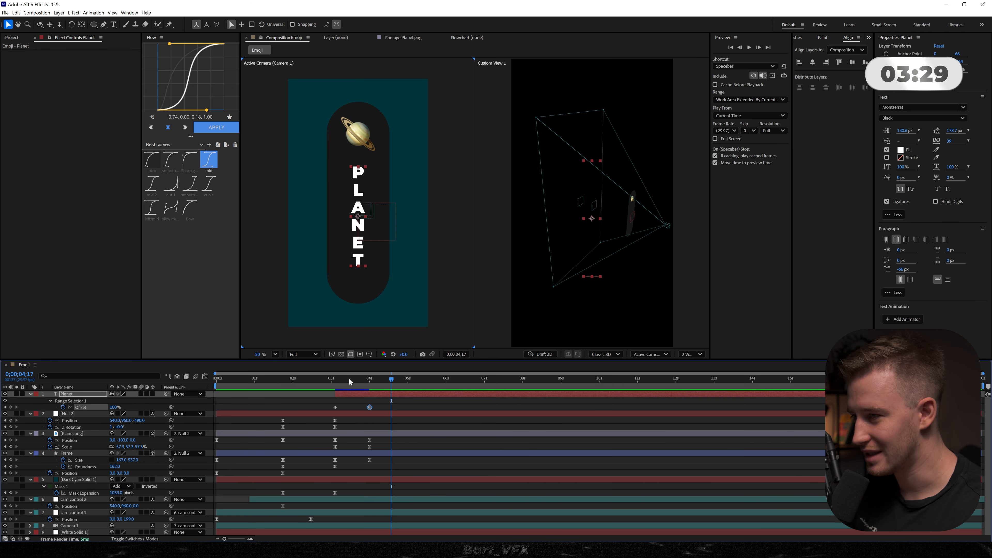
{"action": "left_click", "coordinate": [331, 383]}
{"action": "key", "text": "space"}
{"action": "key", "text": "space"}
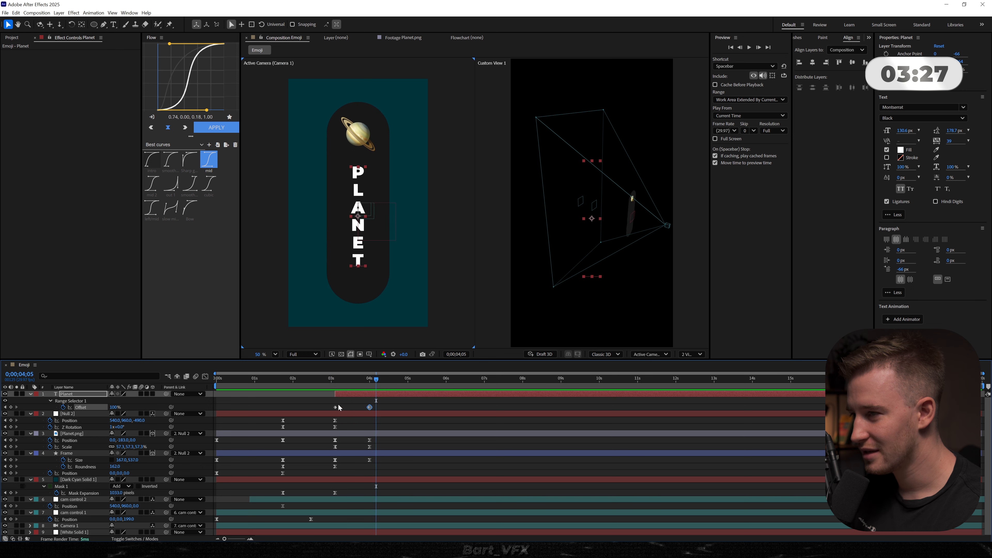
- Retime the Planet text's Offset keyframes, fade its Opacity from 100% to 0% near 0;00;04;15, collapse all layers and preview the result
{"action": "left_click_drag", "start_coordinate": [370, 407], "coordinate": [388, 381]}
{"action": "left_click", "coordinate": [334, 406]}
{"action": "key", "text": "alt+shift+t"}
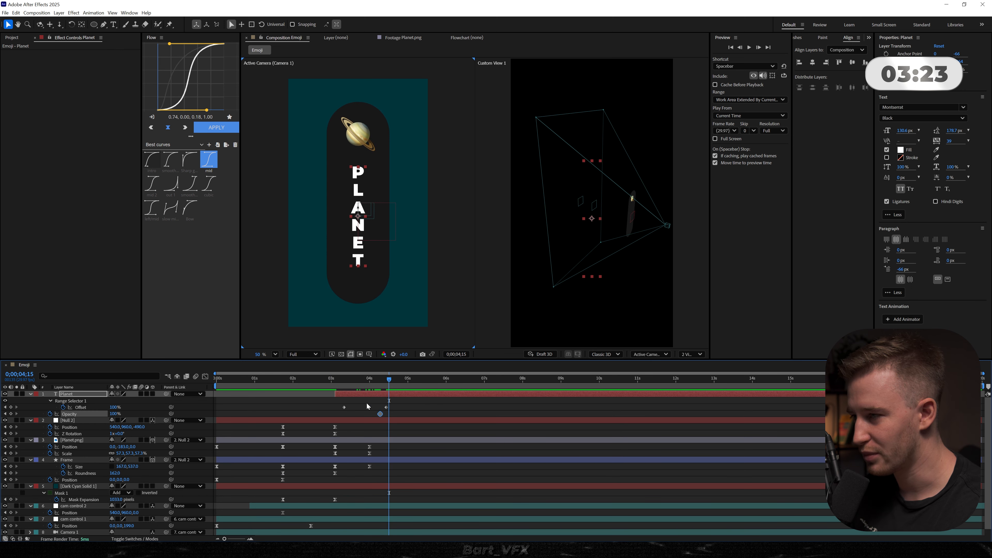
{"action": "left_click_drag", "start_coordinate": [112, 415], "coordinate": [69, 415]}
{"action": "key", "text": "ctrl+a"}
{"action": "key", "text": "u"}
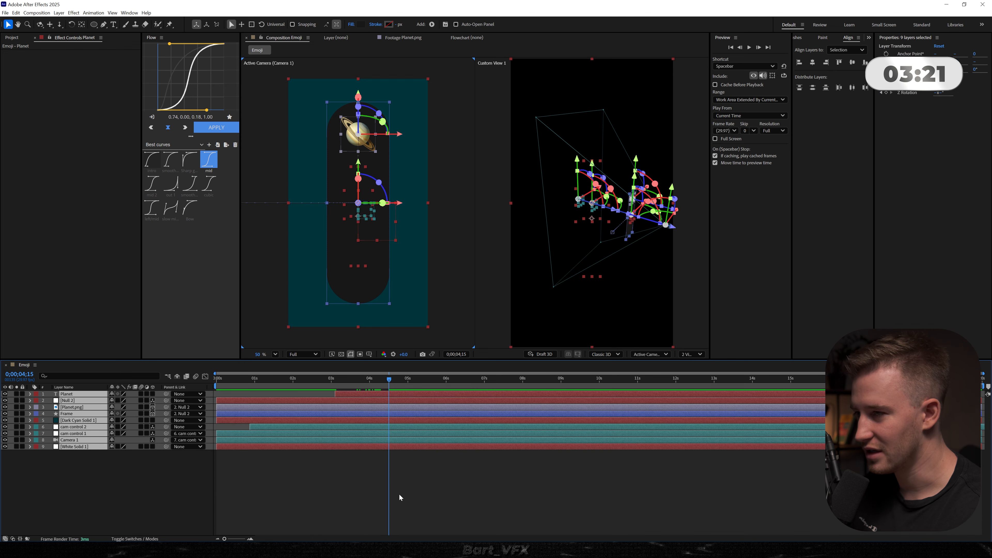
{"action": "left_click", "coordinate": [405, 498]}
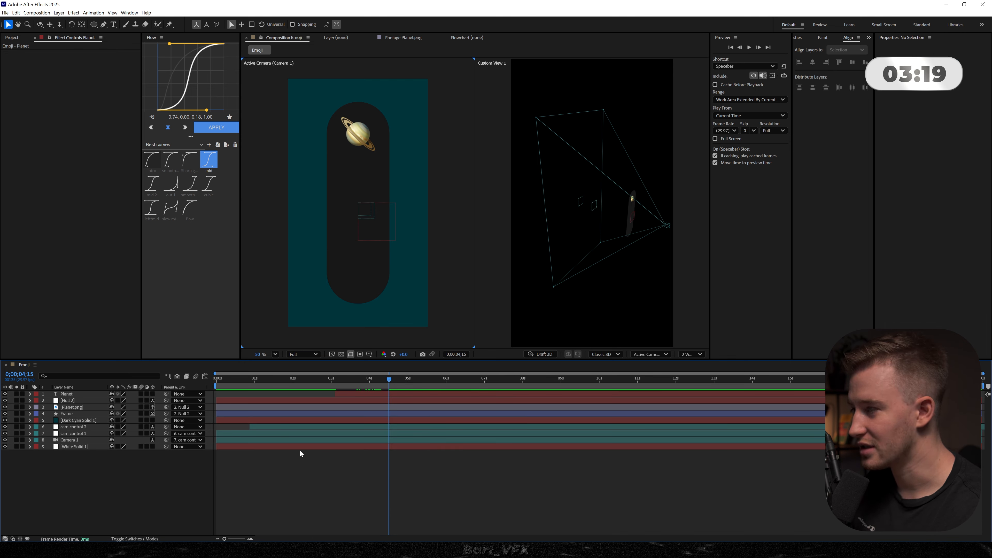
{"action": "left_click_drag", "start_coordinate": [383, 379], "coordinate": [339, 382]}
{"action": "key", "text": "space"}
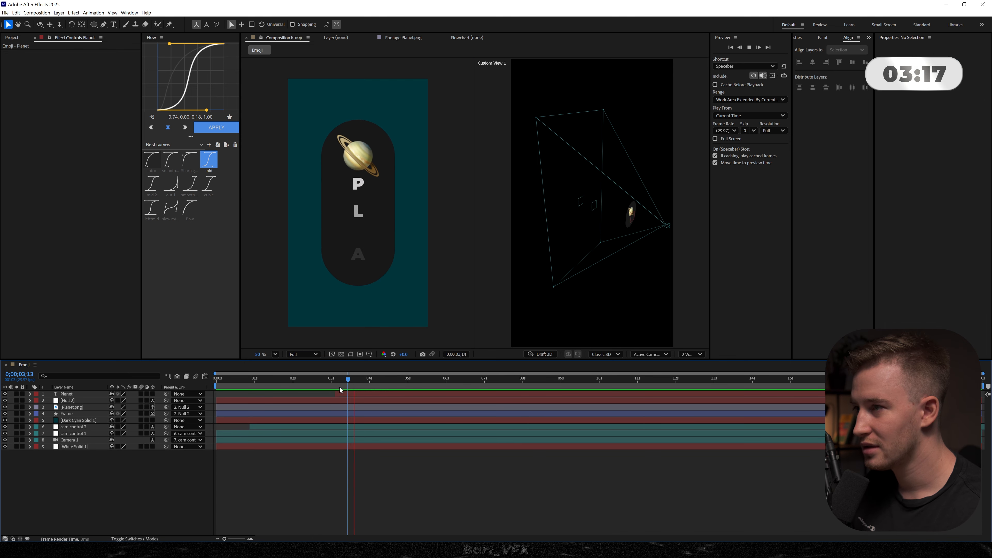
{"action": "key", "text": "space"}
{"action": "key", "text": "space"}
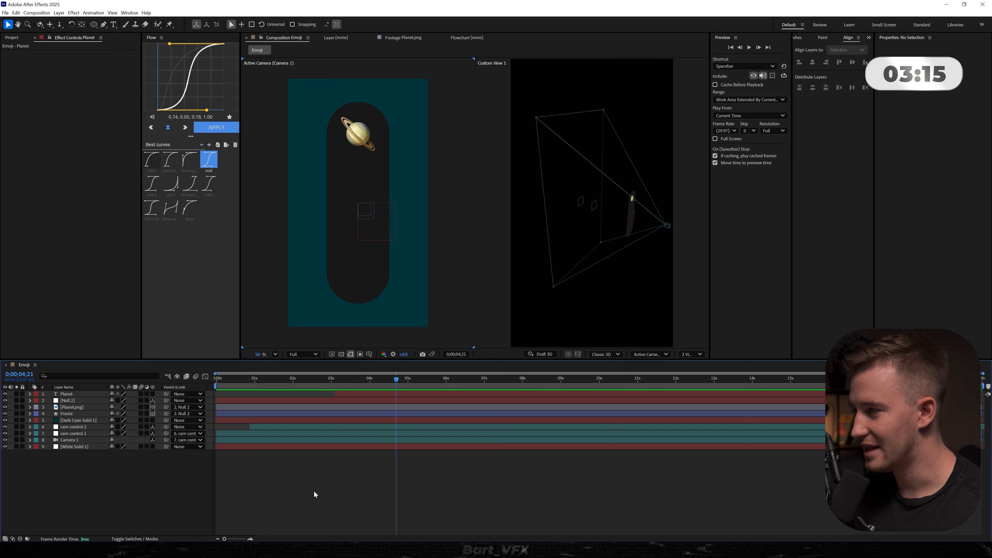
- Add keyframes at 0;00;05;01 for Null 2's Position and Z Rotation, Planet.png's Position and Scale, and the Frame's Size, Roundness and Position
{"action": "left_click", "coordinate": [72, 415]}
{"action": "key", "text": "ctrl+a"}
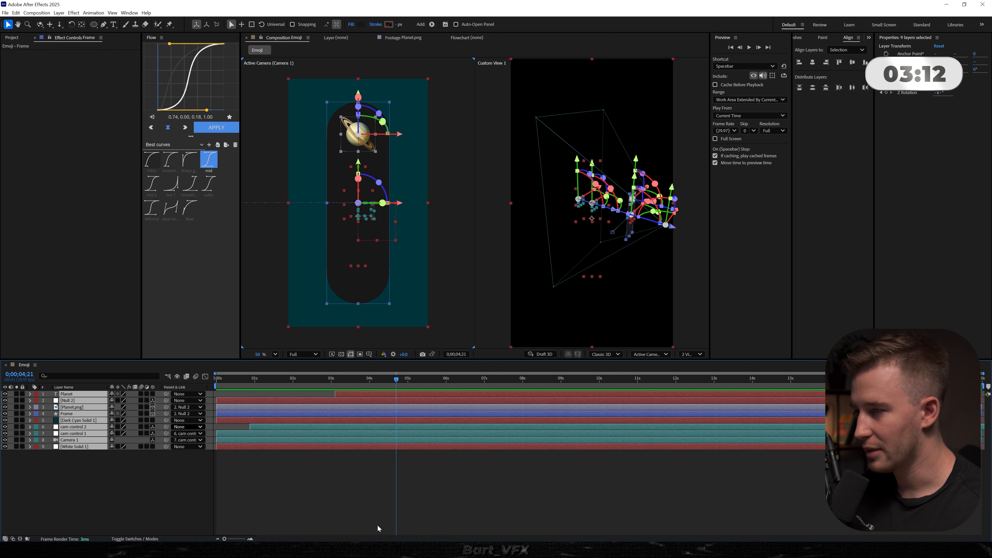
{"action": "key", "text": "u"}
{"action": "key", "text": "F2"}
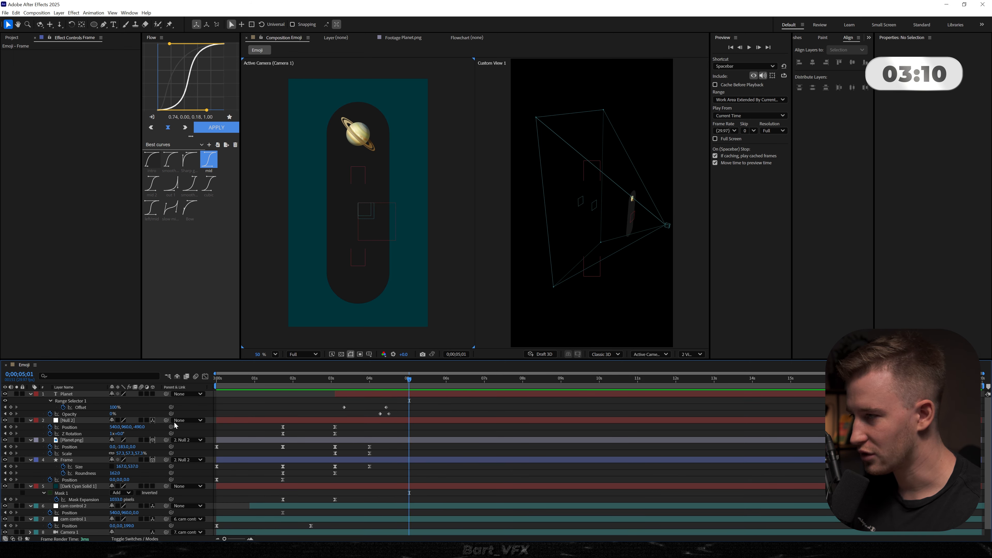
{"action": "left_click", "coordinate": [11, 447]}
{"action": "left_click", "coordinate": [11, 454]}
{"action": "left_click", "coordinate": [11, 466]}
{"action": "left_click", "coordinate": [10, 473]}
{"action": "left_click", "coordinate": [11, 480]}
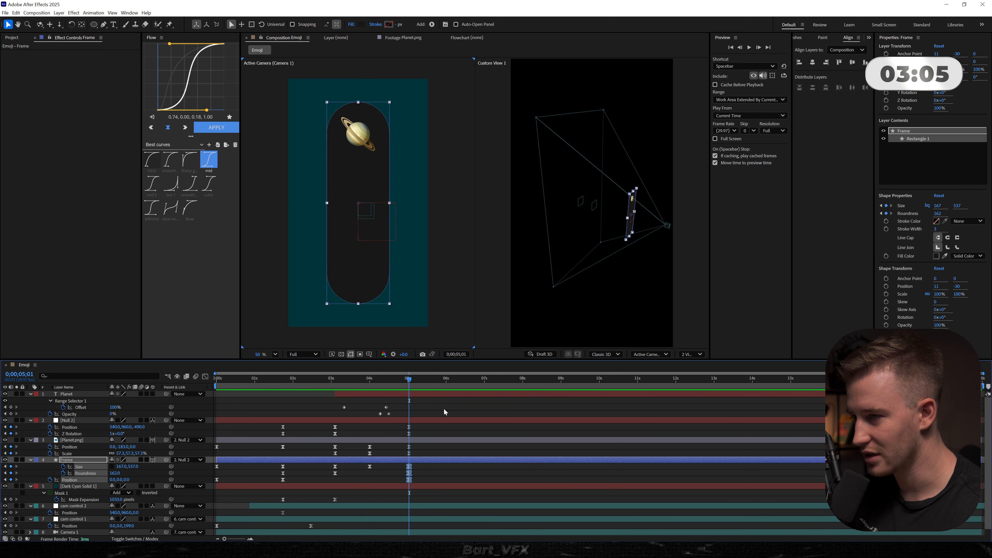
- Keyframe the Frame's Size at 416 by 116 at 0;00;06;05 to morph it into a wide horizontal pill
{"action": "left_click", "coordinate": [476, 413]}
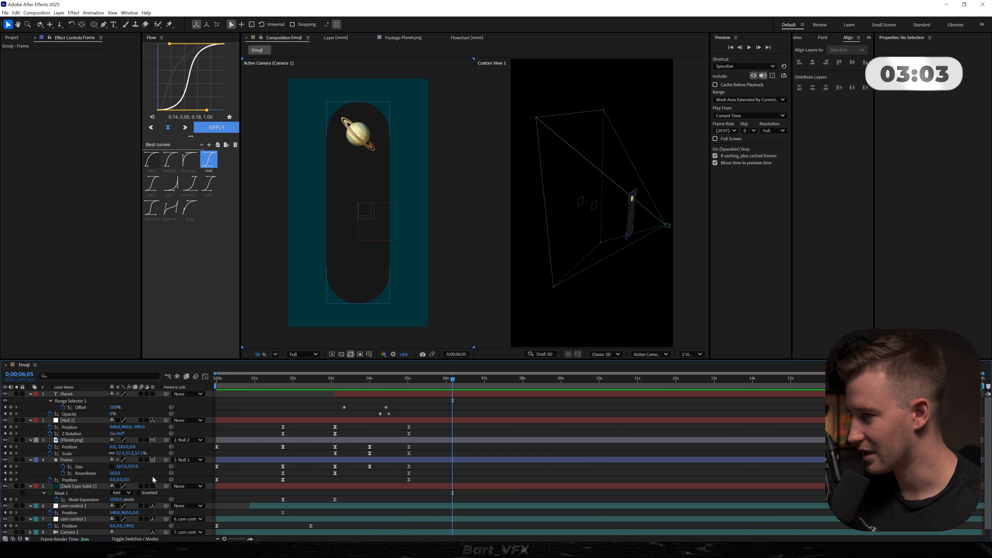
{"action": "left_click_drag", "start_coordinate": [122, 471], "coordinate": [164, 471]}
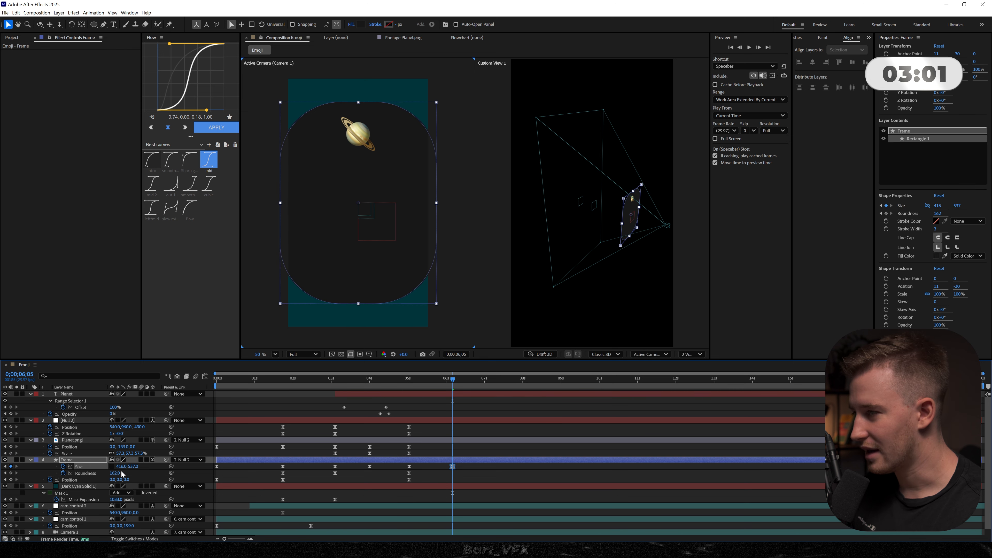
{"action": "left_click_drag", "start_coordinate": [65, 465], "coordinate": [2, 466]}
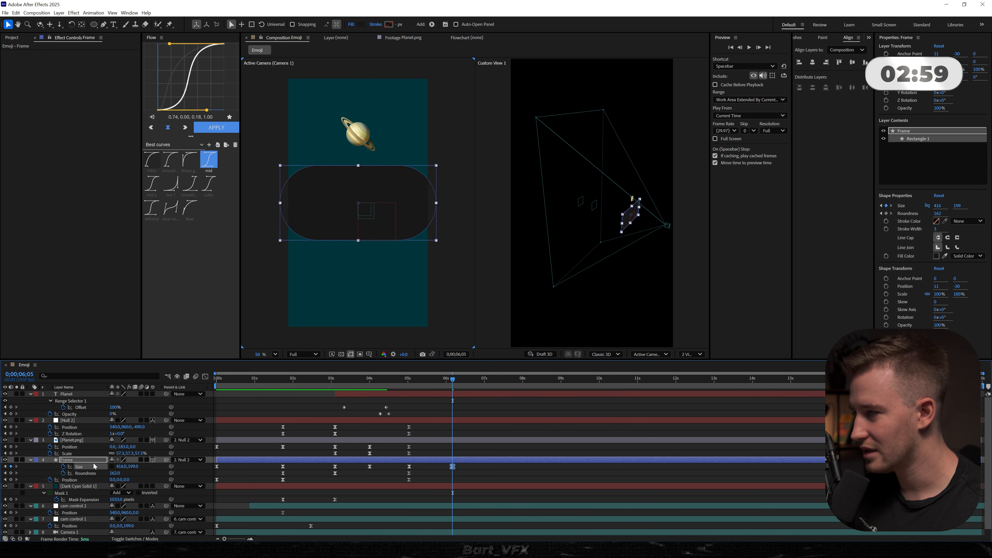
{"action": "left_click_drag", "start_coordinate": [119, 474], "coordinate": [66, 453]}
{"action": "left_click", "coordinate": [144, 482]}
{"action": "key", "text": "ctrl+z"}
{"action": "left_click", "coordinate": [135, 473]}
- Move Planet.png to position -140, -4, 0 inside the wide Frame and scale it to 35.9% at 0;00;06;05
{"action": "left_click", "coordinate": [71, 446]}
{"action": "key", "text": "ctrl+z"}
{"action": "left_click", "coordinate": [143, 450]}
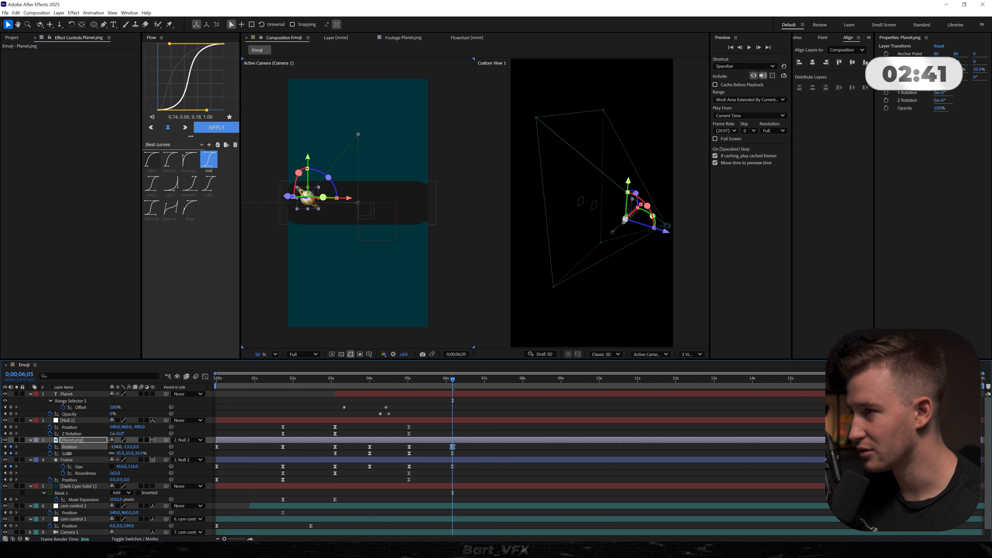
{"action": "left_click_drag", "start_coordinate": [136, 451], "coordinate": [105, 450]}
{"action": "left_click", "coordinate": [464, 477]}
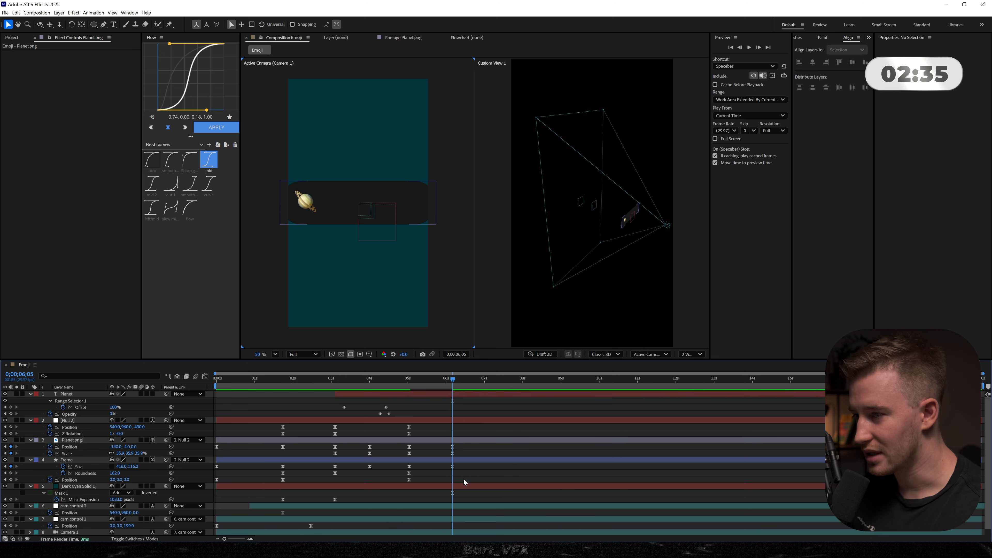
- Preview the morph and apply the mid easing curve to the Planet.png and Frame keyframes from 0;00;05;01 to 0;00;06;05
{"action": "left_click_drag", "start_coordinate": [402, 379], "coordinate": [410, 382]}
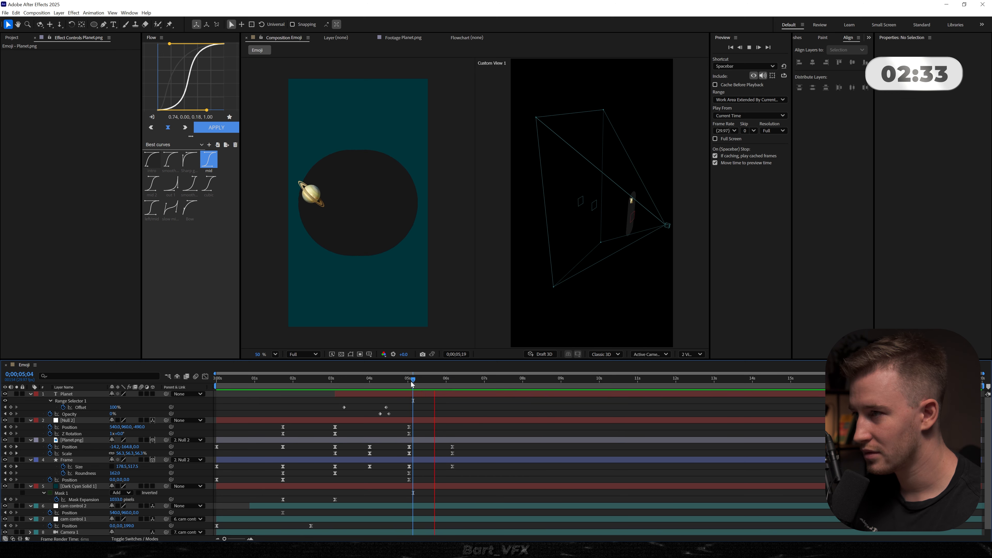
{"action": "key", "text": "space"}
{"action": "left_click_drag", "start_coordinate": [462, 446], "coordinate": [400, 494]}
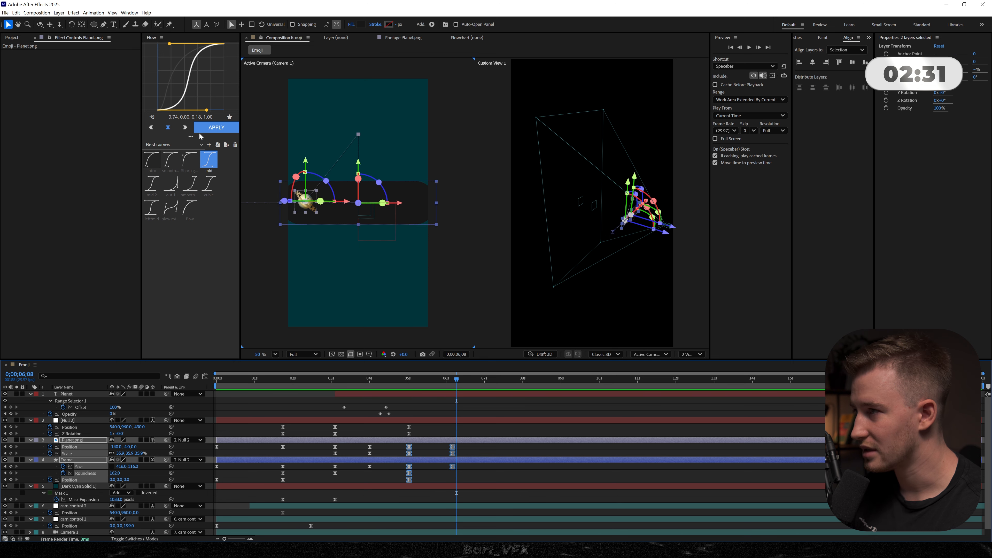
{"action": "left_click", "coordinate": [409, 382]}
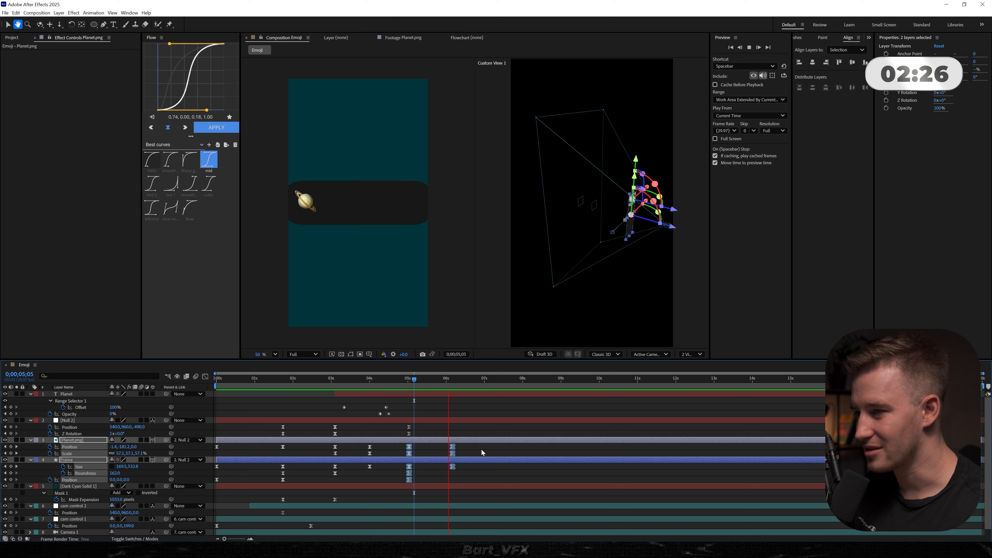
- Move Planet.png's last Scale keyframe earlier, to about 0;00;06;00, and preview the transition
{"action": "left_click", "coordinate": [456, 449]}
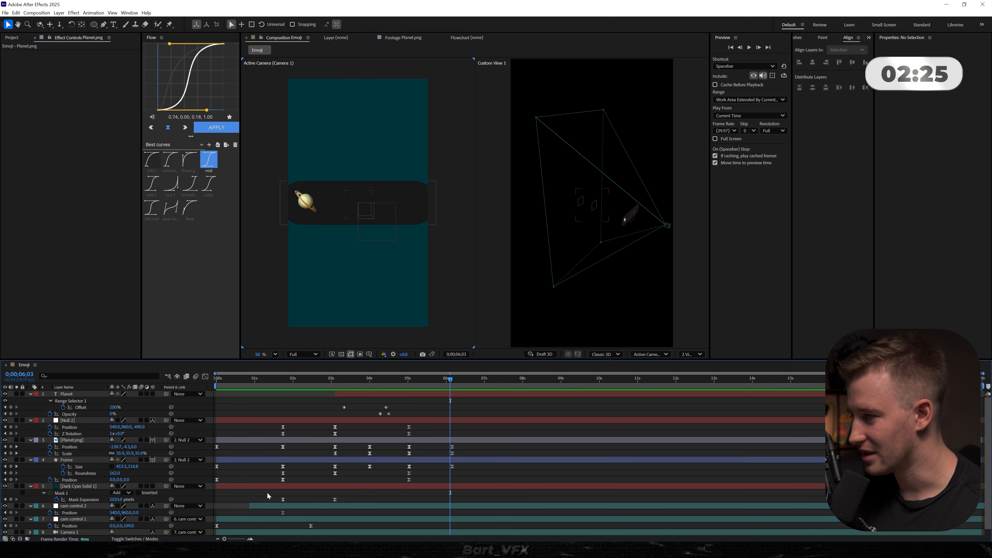
{"action": "left_click", "coordinate": [72, 441]}
{"action": "left_click", "coordinate": [454, 450]}
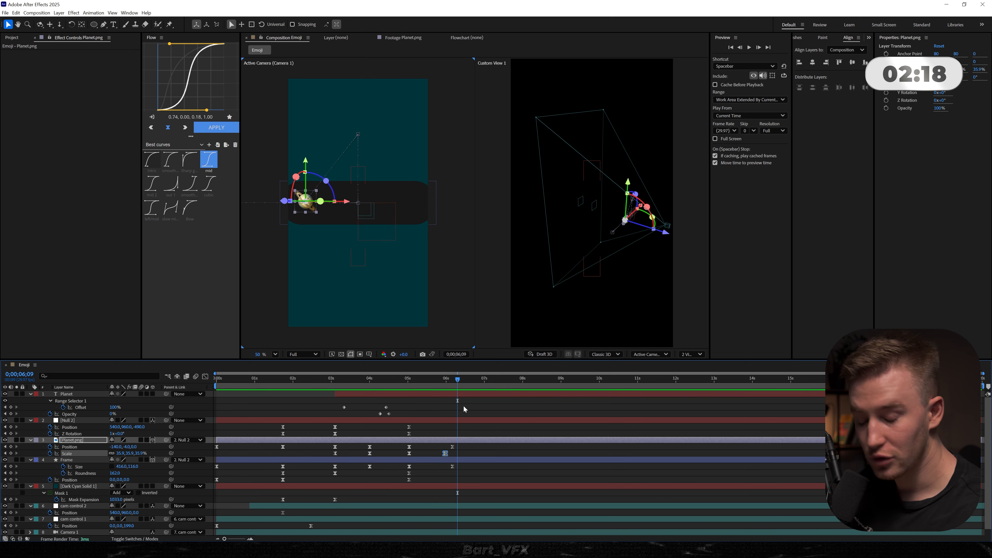
{"action": "left_click", "coordinate": [398, 381]}
{"action": "key", "text": "space"}
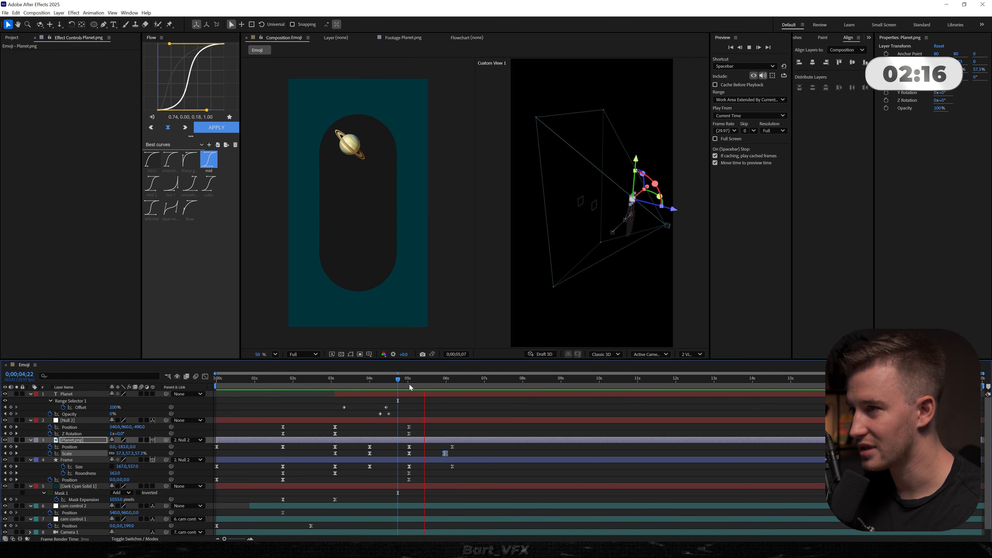
- Animate cam control 2's Position from 0;00;05;01 to 0;00;06;05, ending at 540, 960, -346, and collapse all layers
{"action": "scroll", "coordinate": [489, 490], "scroll_direction": "down", "scroll_amount": 1}
{"action": "left_click", "coordinate": [407, 501]}
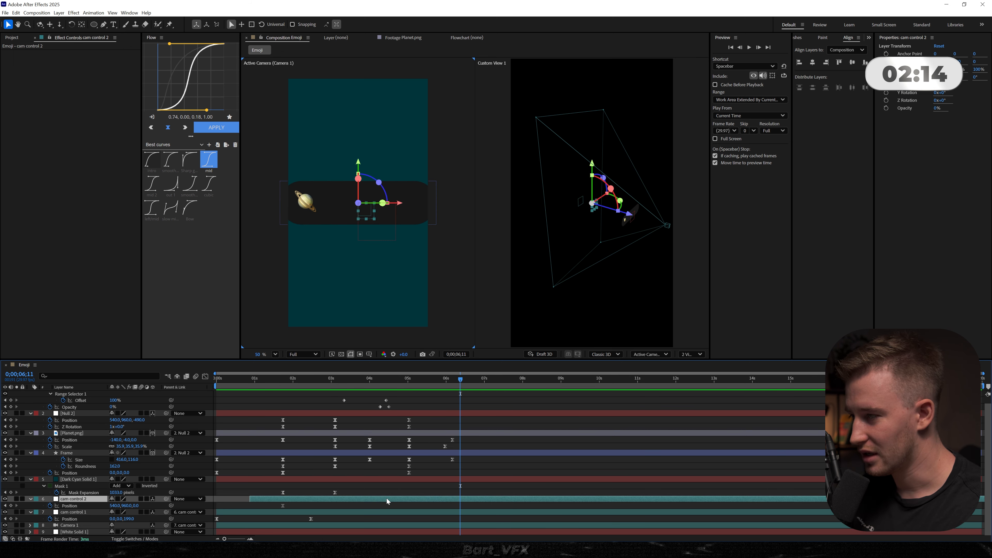
{"action": "left_click_drag", "start_coordinate": [327, 498], "coordinate": [452, 495]}
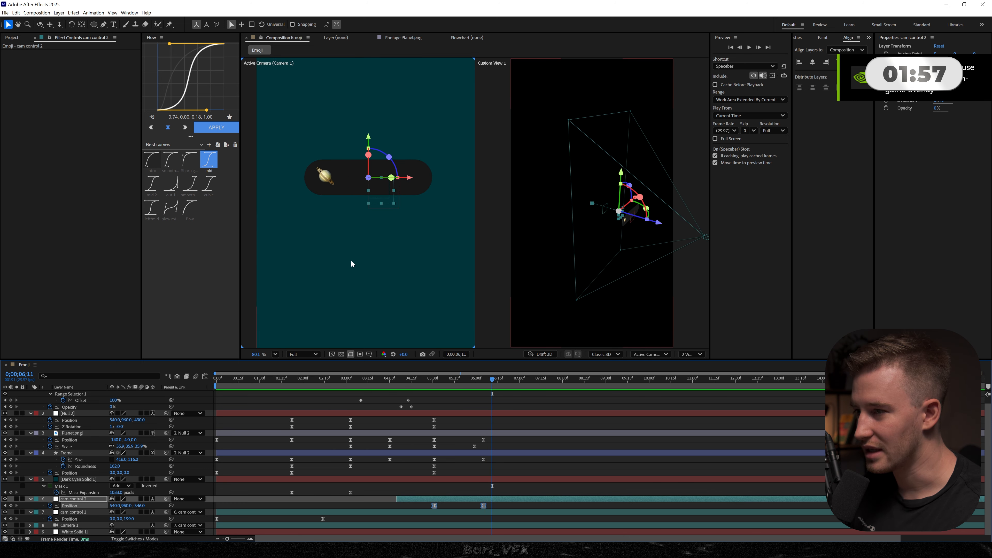
{"action": "key", "text": "ctrl+a"}
{"action": "key", "text": "y"}
{"action": "key", "text": "u"}
{"action": "left_click", "coordinate": [252, 488]}
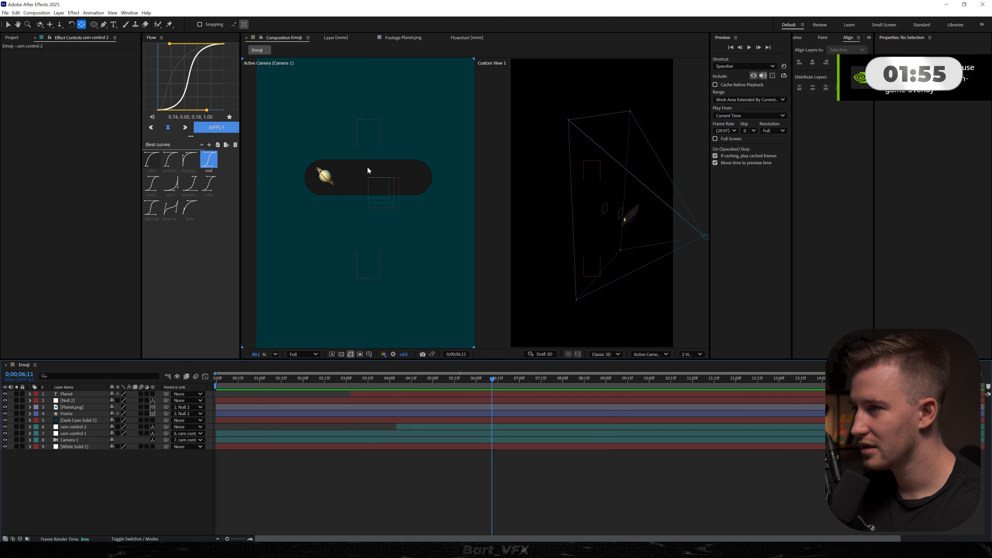
- Add a new horizontal text layer reading "visit now" over the wide Frame
{"action": "key", "text": "ctrl+t"}
{"action": "left_click", "coordinate": [321, 174]}
{"action": "type", "text": "visit mn"}
{"action": "key", "text": "BackSpace"}
{"action": "key", "text": "BackSpace"}
{"action": "key", "text": "BackSpace"}
{"action": "type", "text": "now"}
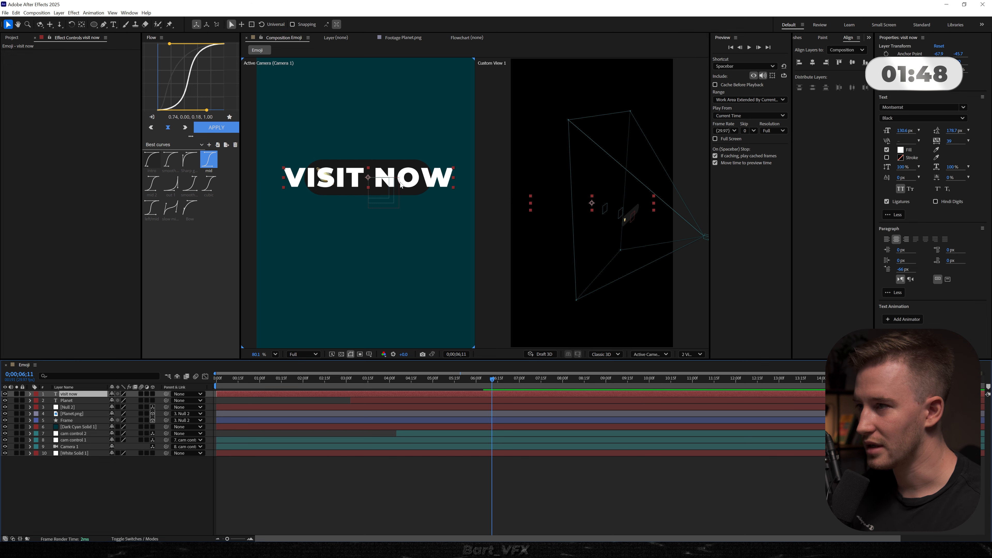
- Set the visit now text's font size to 60.3 px, centre its anchor point and position it beside the planet in the Frame
{"action": "key", "text": "ctrl+a"}
{"action": "left_click_drag", "start_coordinate": [905, 134], "coordinate": [678, 189]}
{"action": "left_click", "coordinate": [361, 498]}
{"action": "left_click", "coordinate": [377, 395]}
{"action": "key", "text": "ctrl+alt+Home"}
{"action": "key", "text": "ctrl+Home"}
{"action": "scroll", "coordinate": [368, 181], "scroll_direction": "up", "scroll_amount": 2}
{"action": "key", "text": "v"}
{"action": "left_click_drag", "start_coordinate": [322, 175], "coordinate": [339, 177]}
- Apply the Apple Text preset to the visit now layer at 0;00;05;22 and preview the reveal
{"action": "left_click_drag", "start_coordinate": [498, 388], "coordinate": [466, 389]}
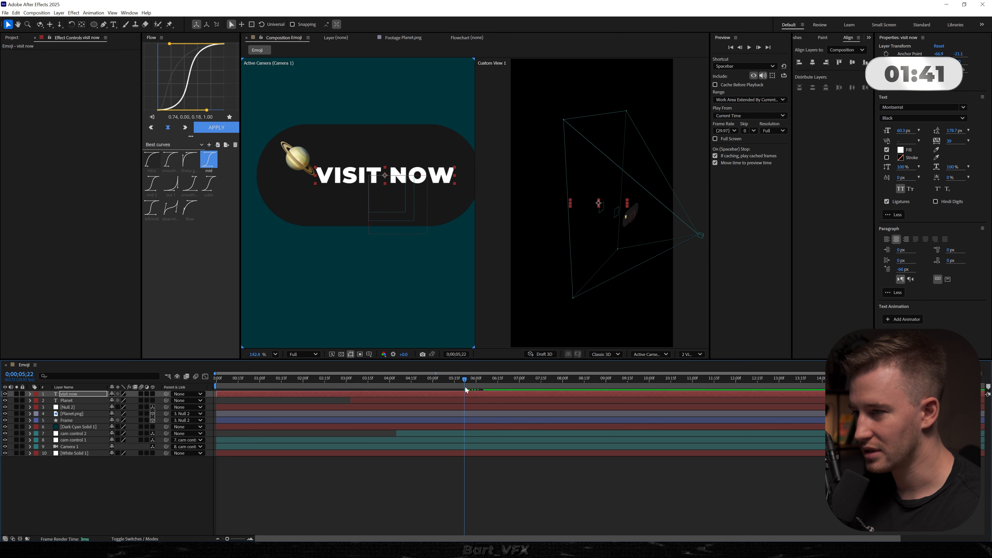
{"action": "key", "text": "ctrl+space"}
{"action": "type", "text": "app"}
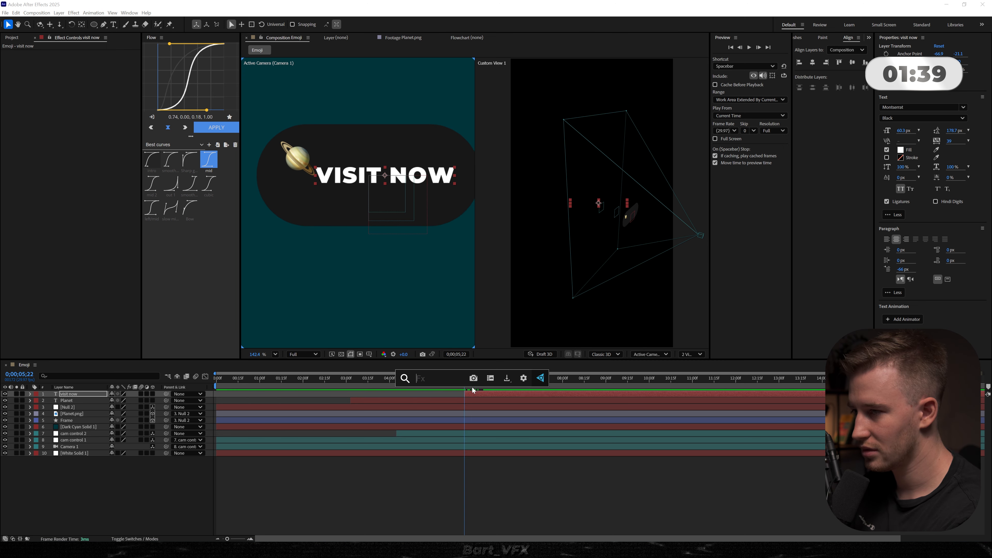
{"action": "type", "text": "le"}
{"action": "key", "text": "Return"}
{"action": "key", "text": "space"}
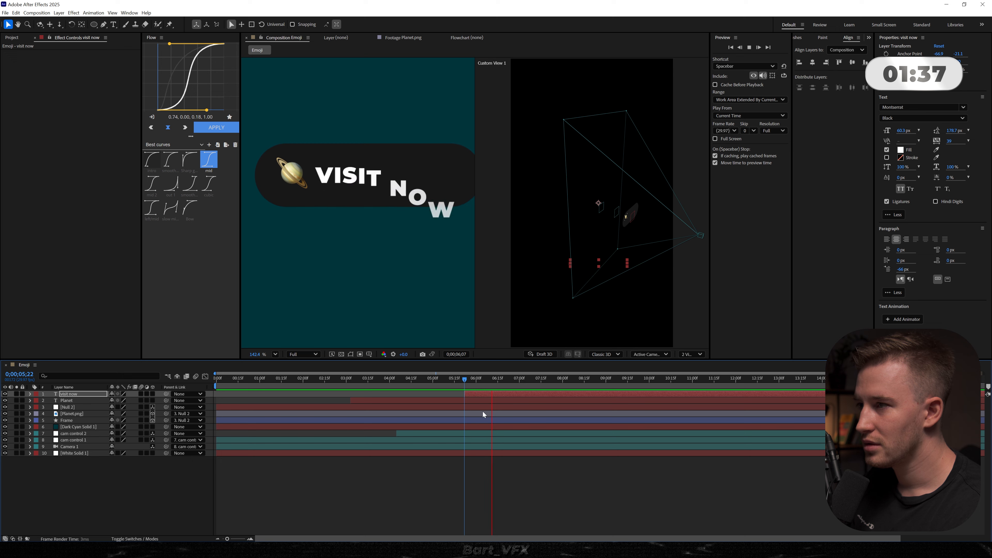
- Collapse all layers, set the Frame layer as the visit now text's track matte and keep the Frame itself visible
{"action": "key", "text": "space"}
{"action": "key", "text": "ctrl+a"}
{"action": "key", "text": "u"}
{"action": "key", "text": "u"}
{"action": "key", "text": "F2"}
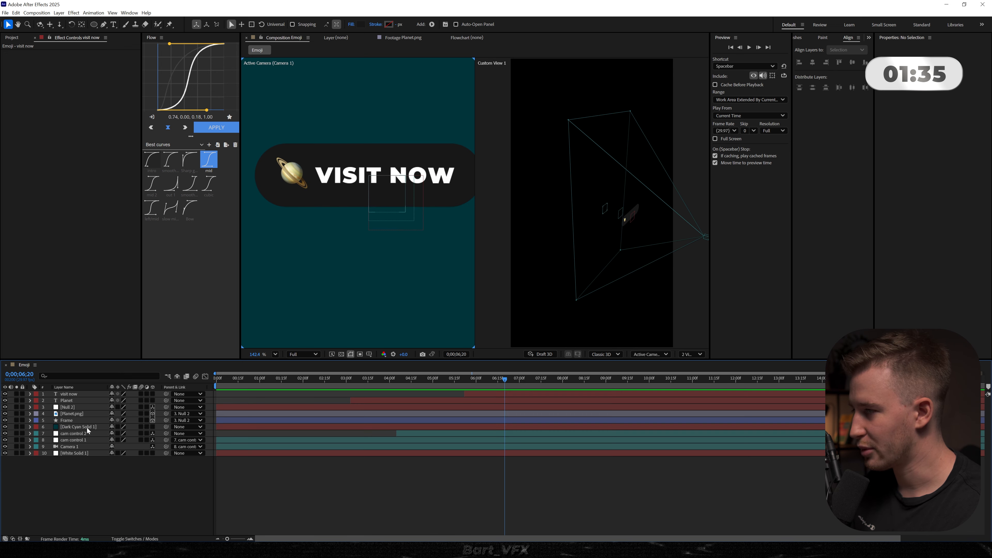
{"action": "left_click", "coordinate": [67, 420]}
{"action": "key", "text": "F4"}
{"action": "left_click", "coordinate": [164, 395]}
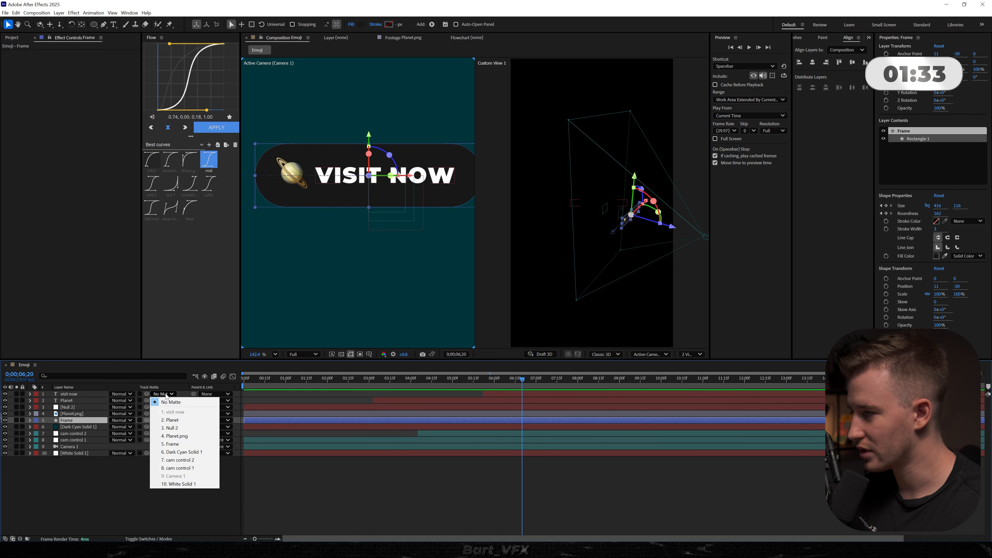
{"action": "left_click", "coordinate": [177, 444]}
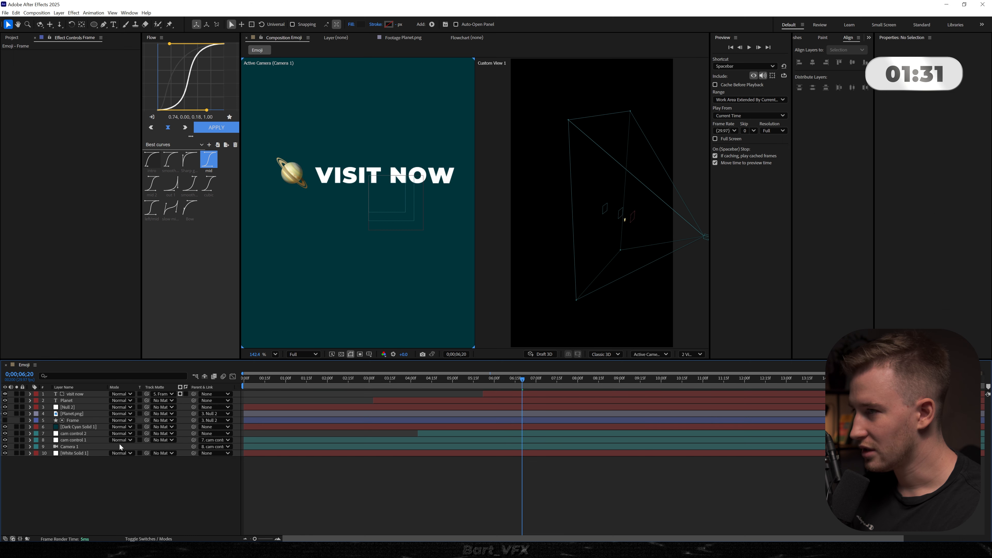
{"action": "left_click", "coordinate": [5, 420]}
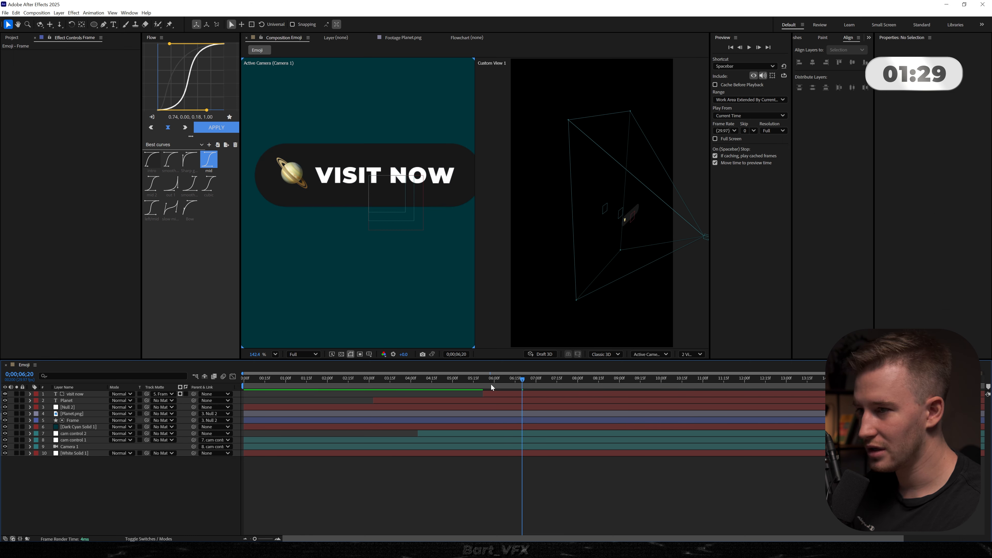
- Preview the matted text reveal and shift the visit now layer to start at about 0;00;05;10
{"action": "key", "text": "space"}
{"action": "left_click", "coordinate": [494, 397]}
{"action": "key", "text": "space"}
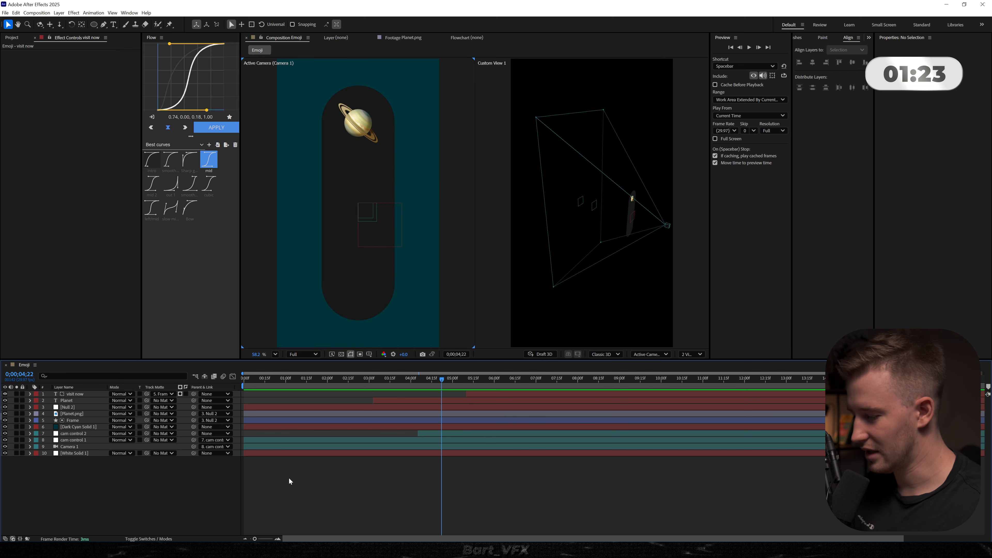
- Add an adjustment layer with a FishEye Warp effect, bend 25, and check the distortion through to 0;00;06;10
{"action": "key", "text": "ctrl+alt+y"}
{"action": "key", "text": "ctrl+space"}
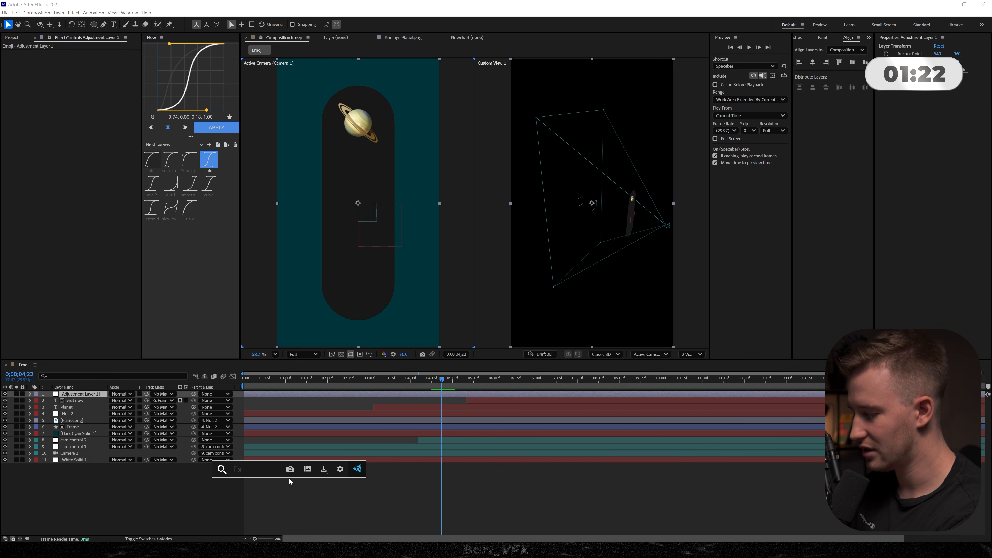
{"action": "type", "text": "fish"}
{"action": "key", "text": "Return"}
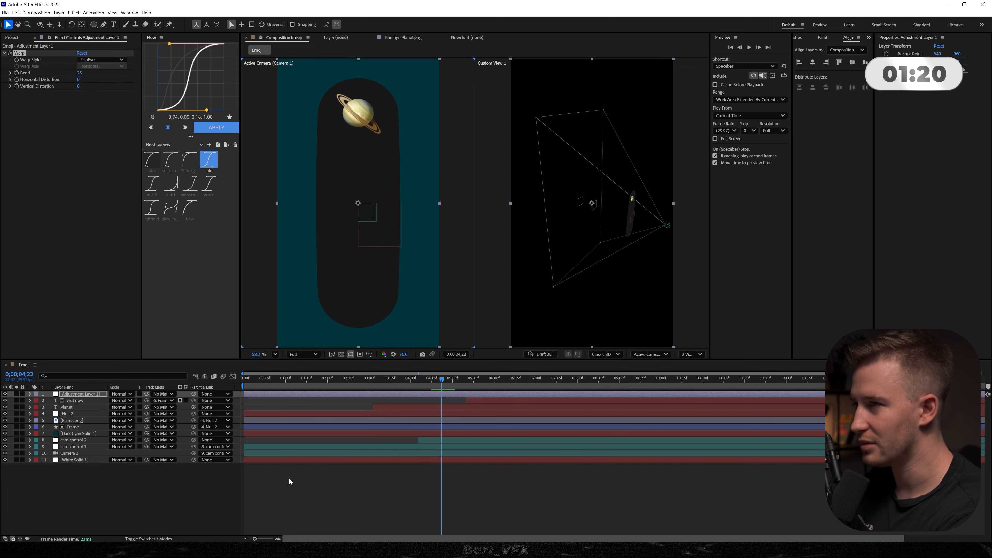
{"action": "left_click_drag", "start_coordinate": [254, 388], "coordinate": [508, 389]}
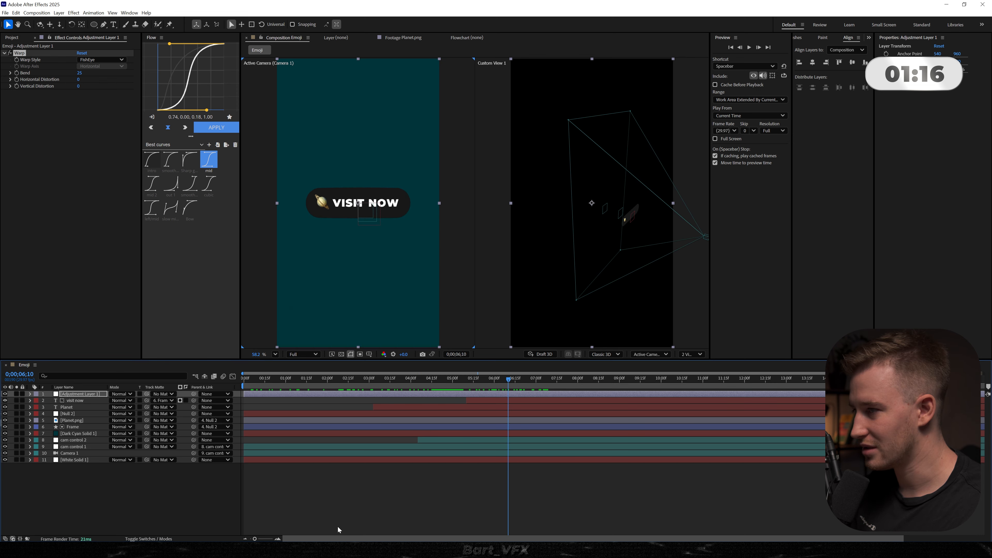
- Add a second adjustment layer on top and apply a vignette to it
{"action": "left_click", "coordinate": [148, 495]}
{"action": "key", "text": "ctrl+alt+y"}
{"action": "key", "text": "ctrl+space"}
{"action": "type", "text": "vign"}
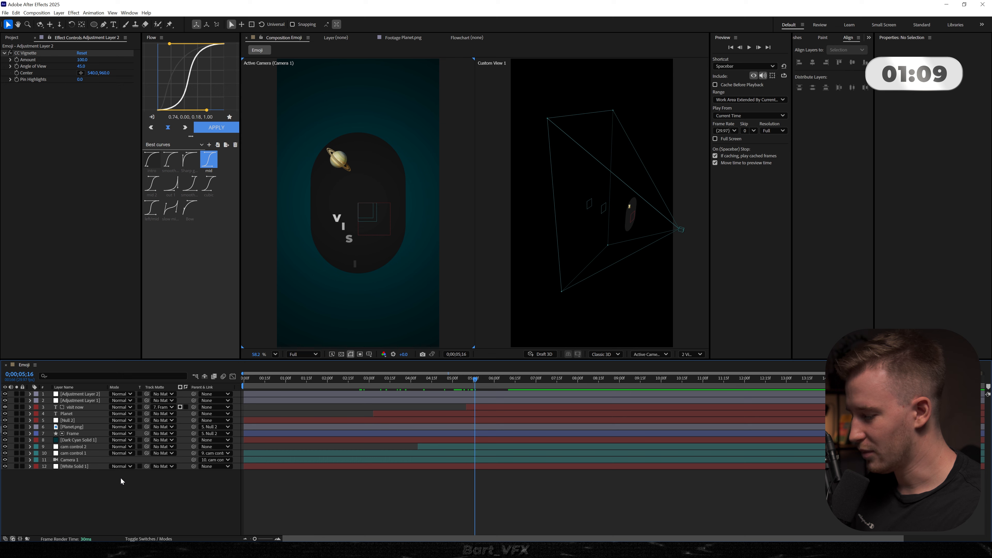
- Add a third adjustment layer on top and apply the Noise effect at 6%
{"action": "key", "text": "ctrl+alt+y"}
{"action": "key", "text": "ctrl+space"}
{"action": "type", "text": "o"}
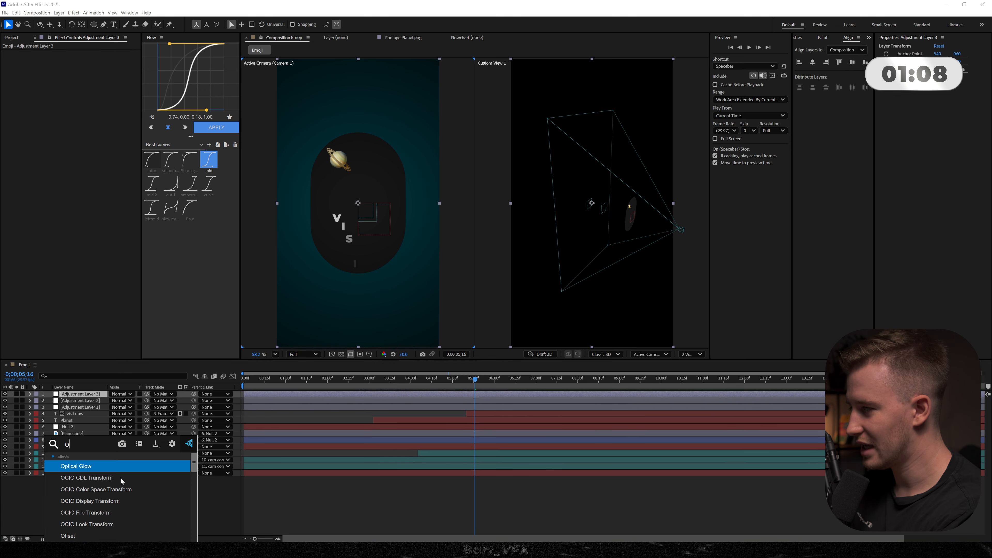
{"action": "key", "text": "BackSpace"}
{"action": "type", "text": "noise"}
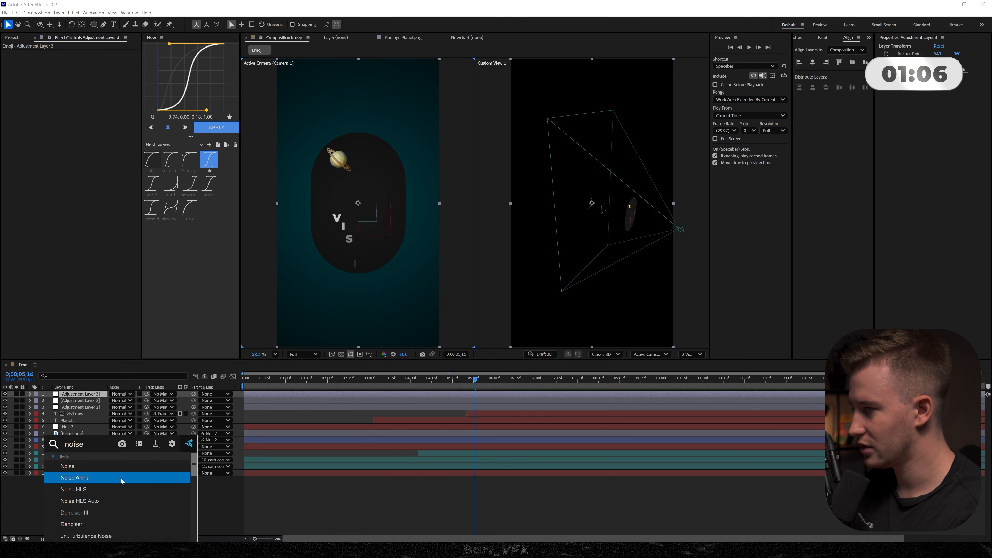
{"action": "key", "text": "Up"}
{"action": "key", "text": "Return"}
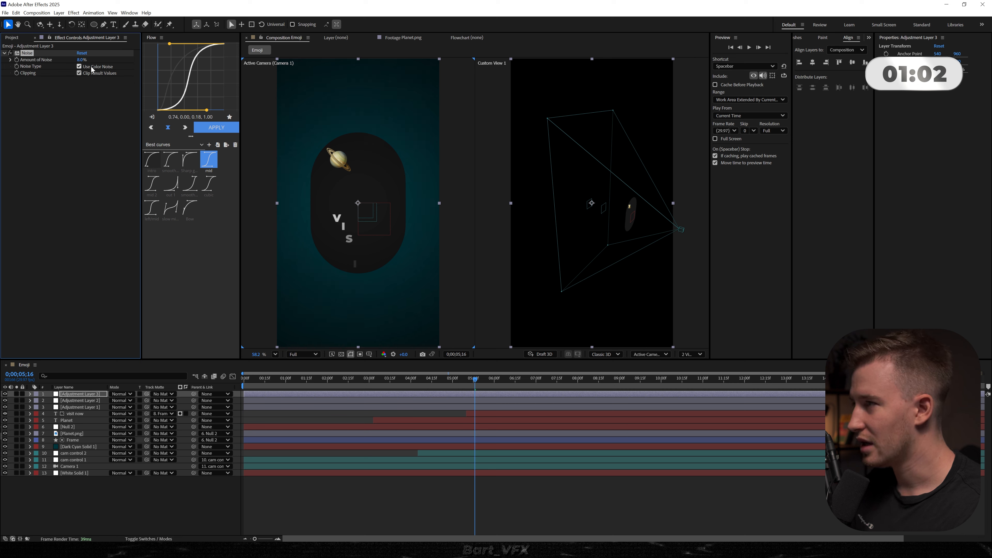
- Add a fourth adjustment layer on top and apply the Lumetri Color effect to it
{"action": "key", "text": "ctrl+alt+y"}
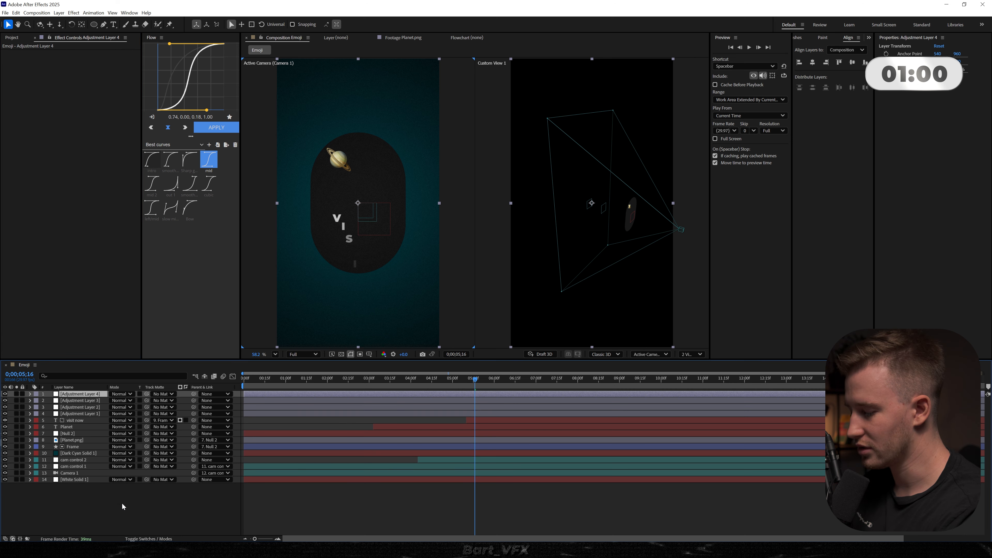
{"action": "key", "text": "ctrl+space"}
{"action": "type", "text": "lumetr"}
{"action": "key", "text": "Return"}
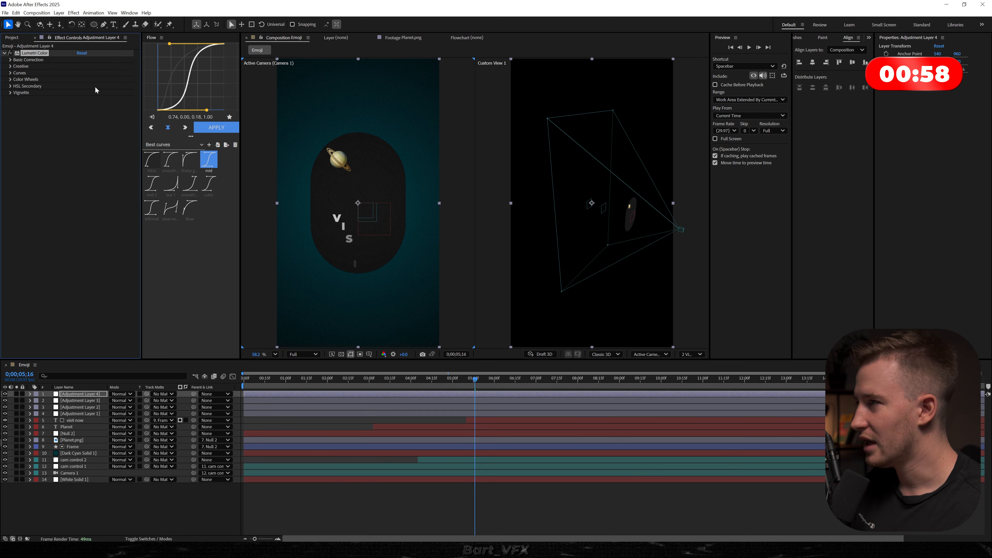
- Grade the image with Lumetri's colour wheels, tinting the shadows slightly towards teal and adjusting the highlights
{"action": "left_click", "coordinate": [10, 73]}
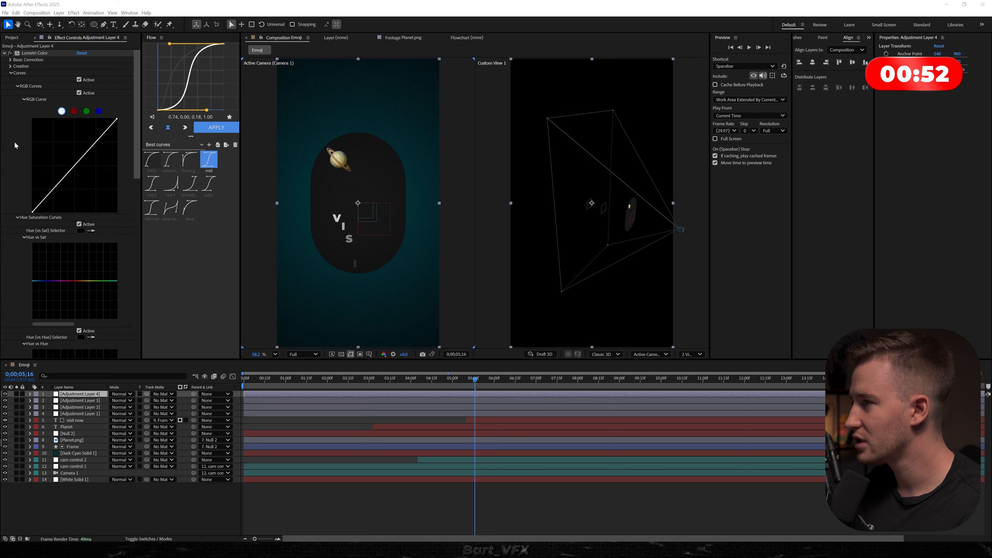
{"action": "scroll", "coordinate": [18, 154], "scroll_direction": "down", "scroll_amount": 2}
{"action": "scroll", "coordinate": [55, 242], "scroll_direction": "up", "scroll_amount": 2}
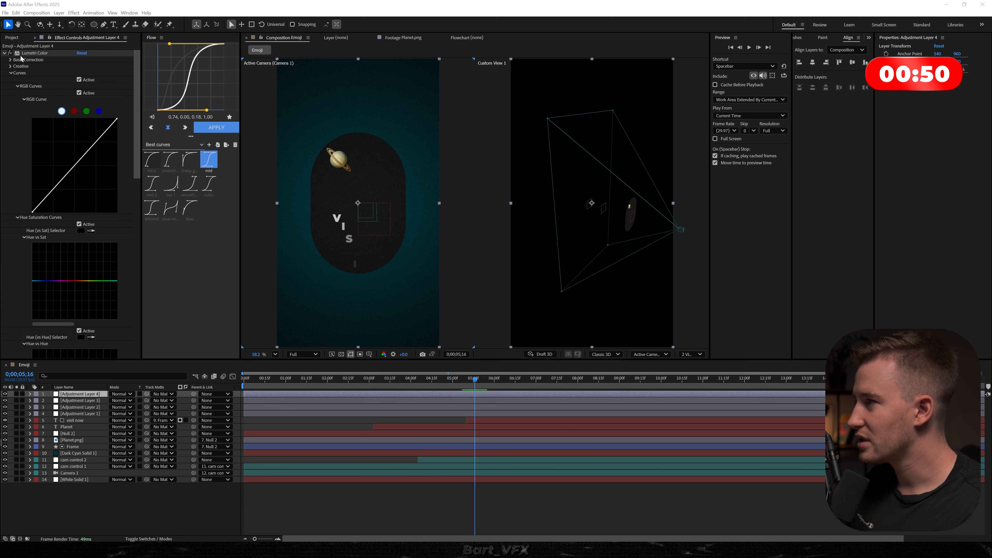
{"action": "left_click", "coordinate": [10, 73]}
{"action": "left_click", "coordinate": [10, 80]}
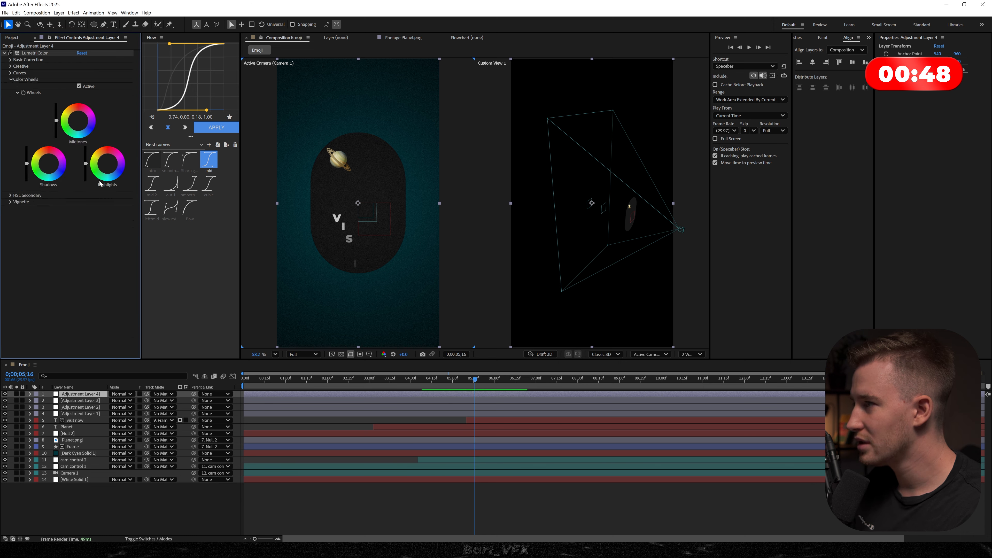
{"action": "left_click", "coordinate": [81, 122]}
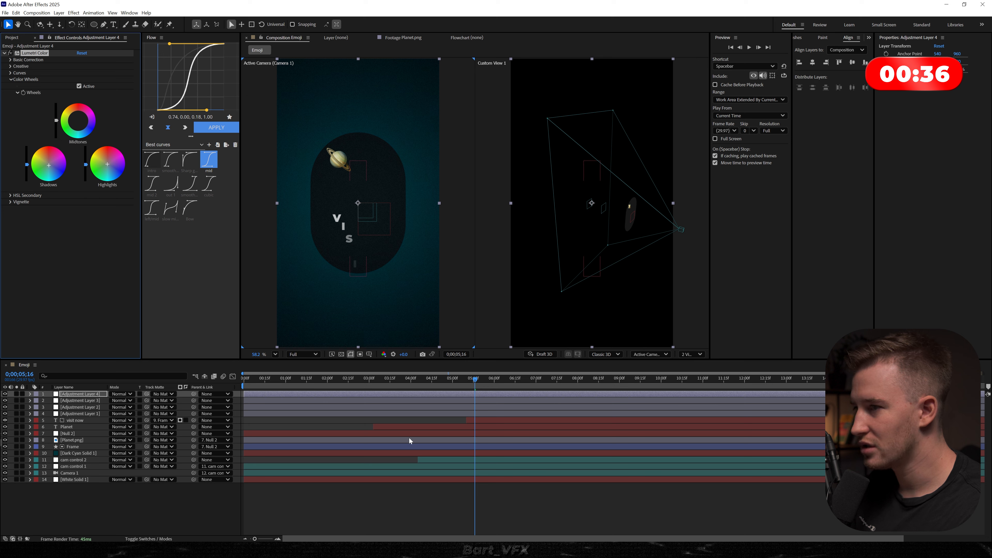
- Preview the graded animation from the start and show the layer switches instead of the blending modes
{"action": "key", "text": "Home"}
{"action": "key", "text": "space"}
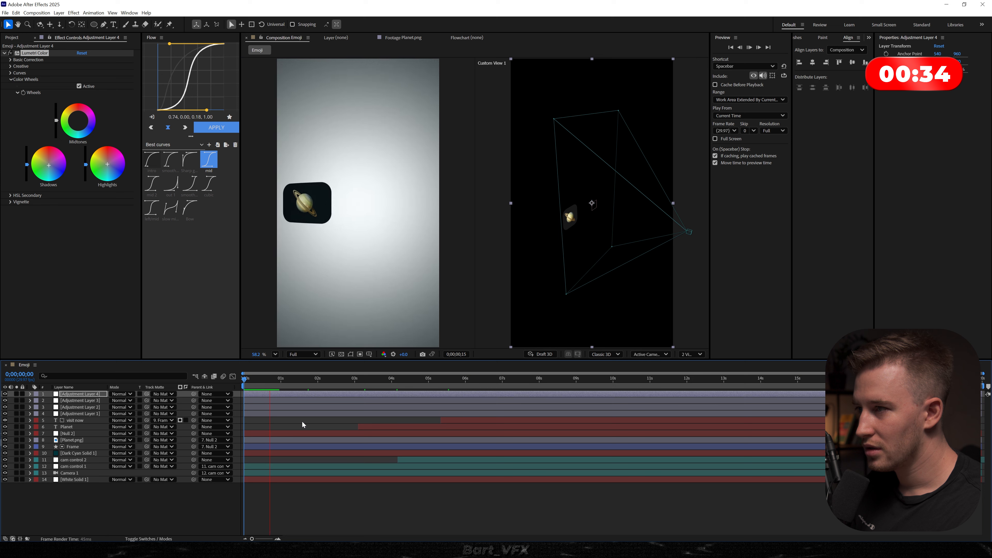
{"action": "key", "text": "space"}
{"action": "key", "text": "F4"}
{"action": "left_click", "coordinate": [118, 490]}
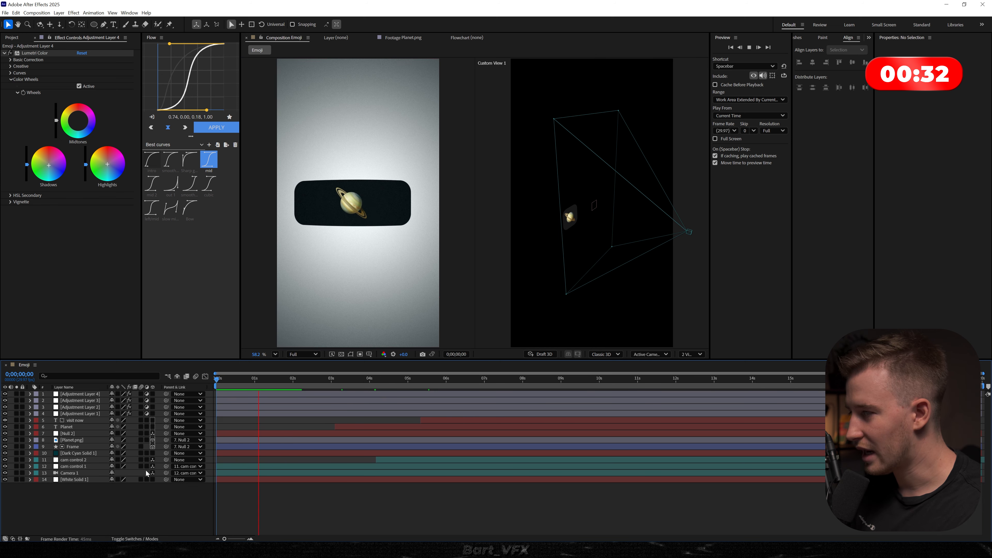
{"action": "key", "text": "space"}
- Add a fifth adjustment layer with a Transform effect and set the effect's Scale to 105
{"action": "key", "text": "ctrl+alt+y"}
{"action": "key", "text": "ctrl+space"}
{"action": "type", "text": "t"}
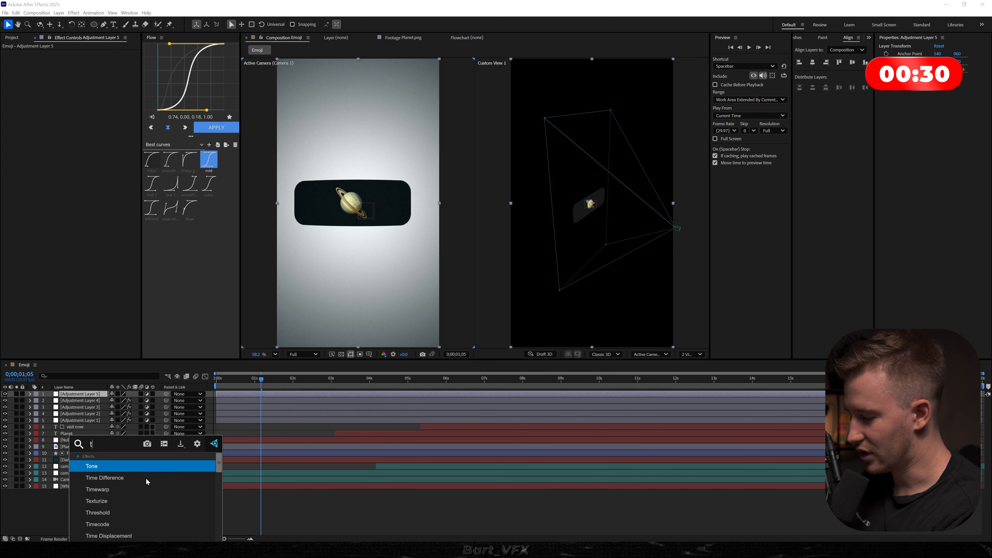
{"action": "type", "text": "ransform"}
{"action": "key", "text": "Return"}
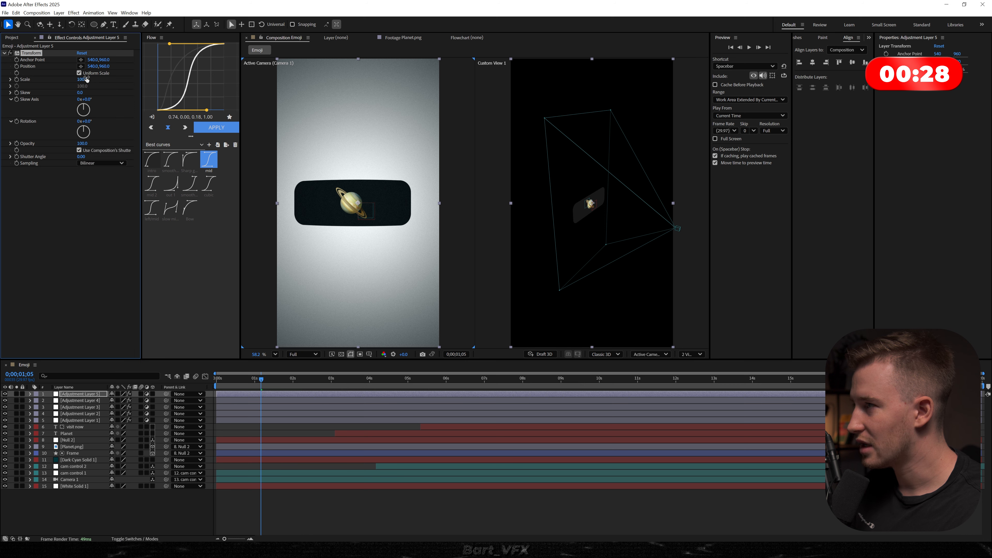
{"action": "type", "text": "105"}
{"action": "key", "text": "Return"}
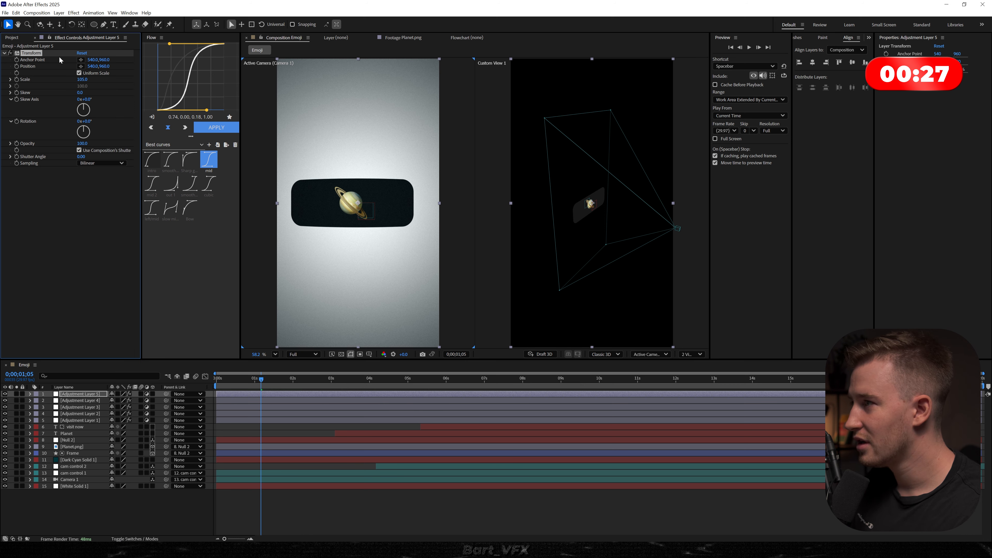
- Add the expression wiggle(1,10) to the Transform effect's Position and collapse all layers
{"action": "left_click", "coordinate": [17, 60], "text": "alt"}
{"action": "left_click", "coordinate": [17, 59], "text": "alt"}
{"action": "left_click", "coordinate": [17, 66], "text": "alt"}
{"action": "type", "text": "wi"}
{"action": "key", "text": "Return"}
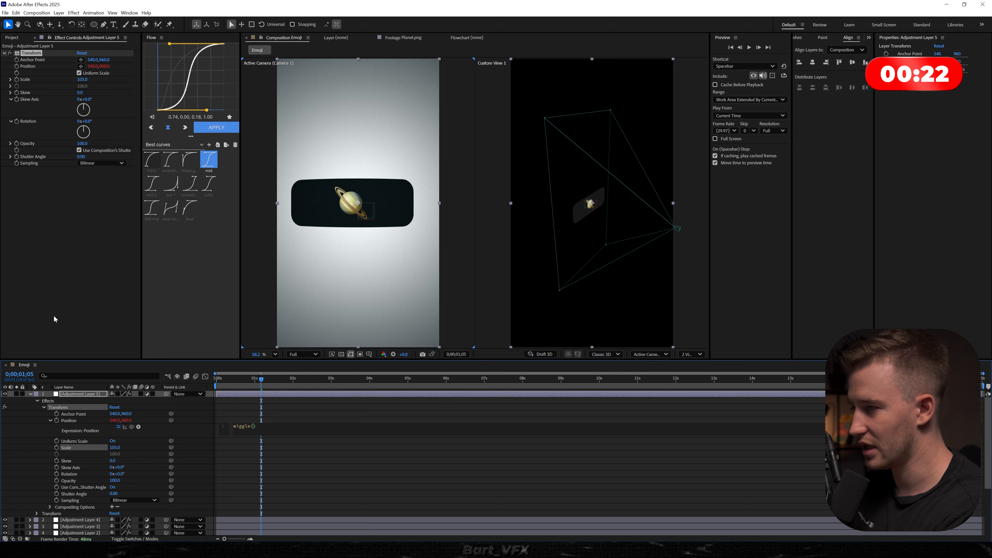
{"action": "type", "text": "1,5"}
{"action": "key", "text": "KP_Enter"}
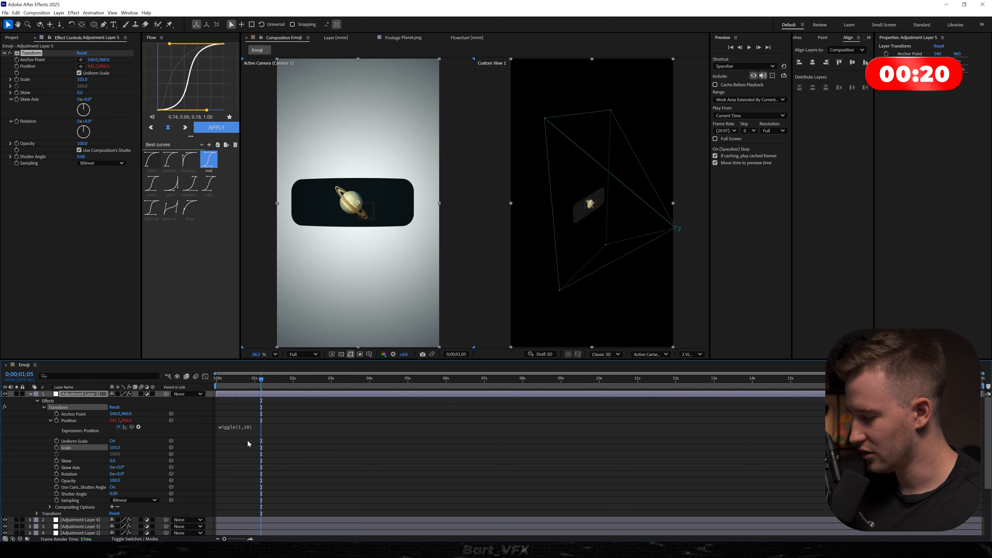
{"action": "left_click", "coordinate": [247, 440]}
{"action": "key", "text": "ctrl+a"}
{"action": "key", "text": "u"}
{"action": "key", "text": "u"}
{"action": "left_click", "coordinate": [238, 522]}
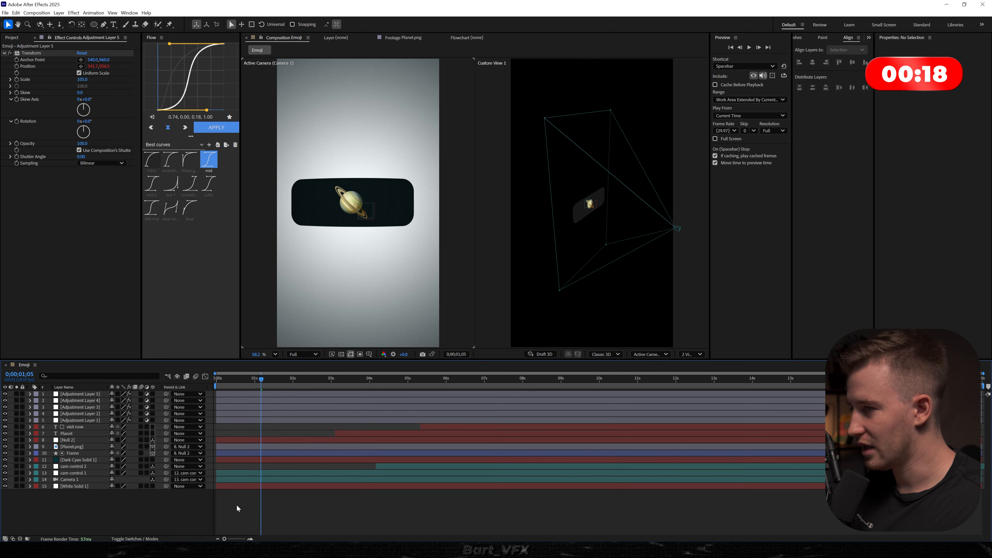
- Enable motion blur for the layers and the composition, and preview the animation from the start
{"action": "left_click_drag", "start_coordinate": [275, 379], "coordinate": [226, 380]}
{"action": "key", "text": "space"}
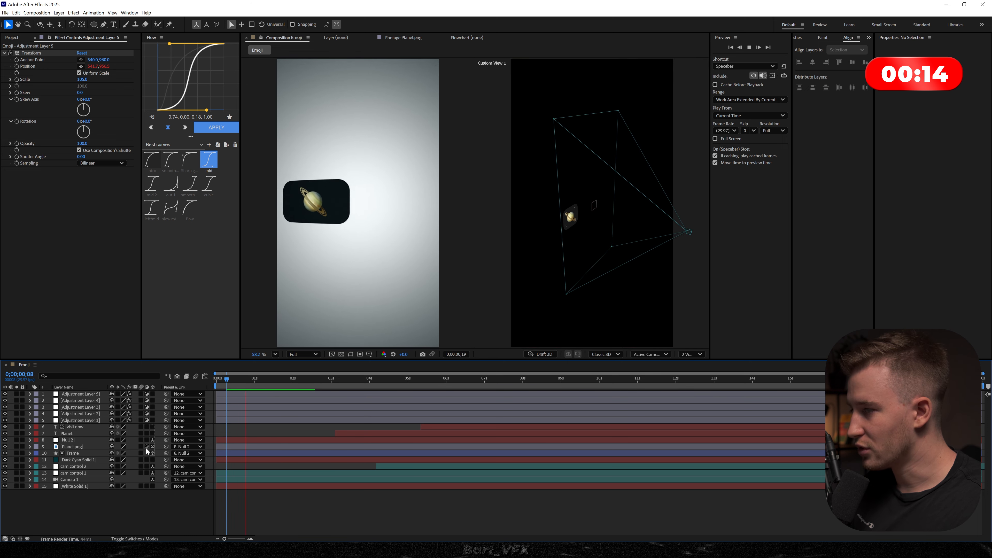
{"action": "left_click", "coordinate": [141, 454]}
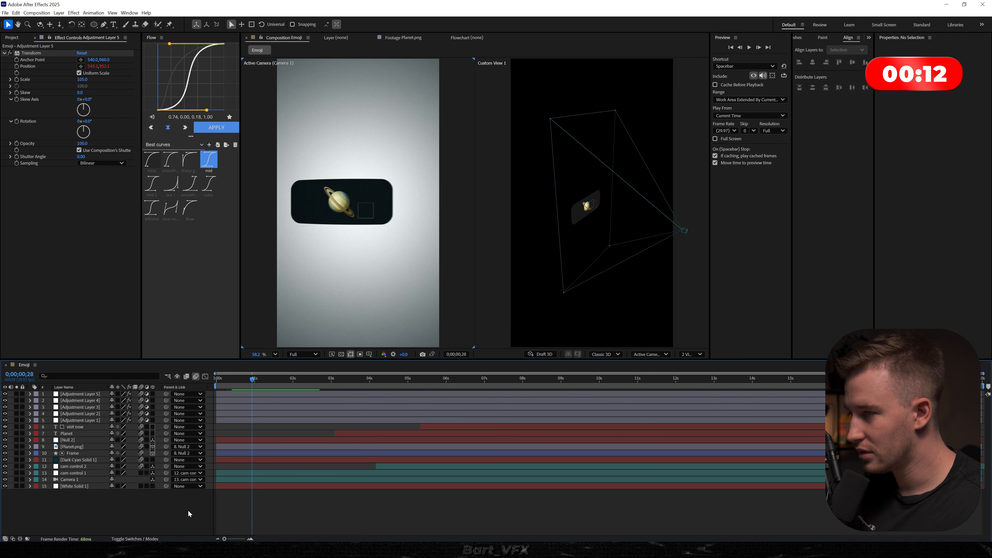
{"action": "key", "text": "Home"}
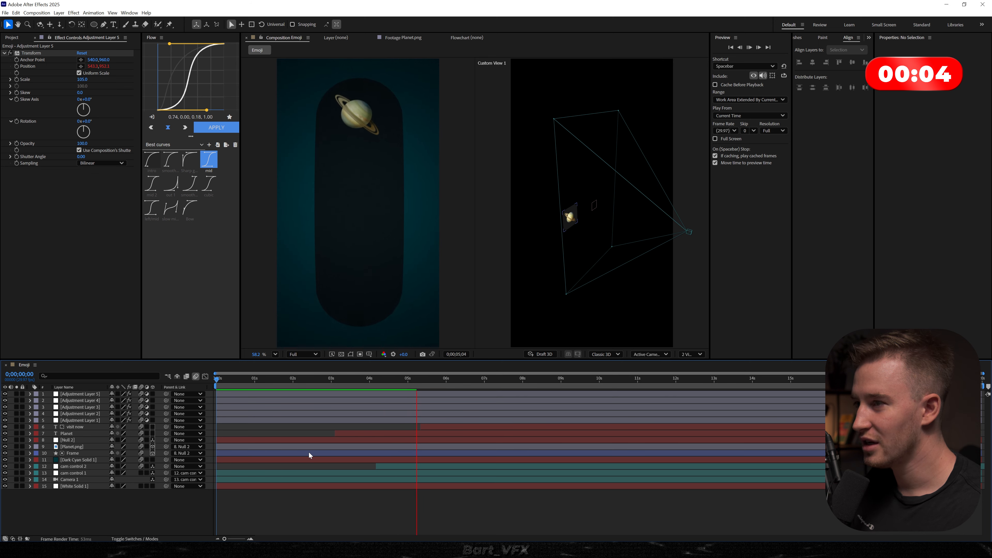
{"action": "key", "text": "space"}
- Reveal the keyframes, move the Planet text's two Opacity keyframes to begin at about 0;00;04;23, and collapse all layers
{"action": "key", "text": "ctrl+a"}
{"action": "key", "text": "u"}
{"action": "scroll", "coordinate": [412, 463], "scroll_direction": "down", "scroll_amount": 1}
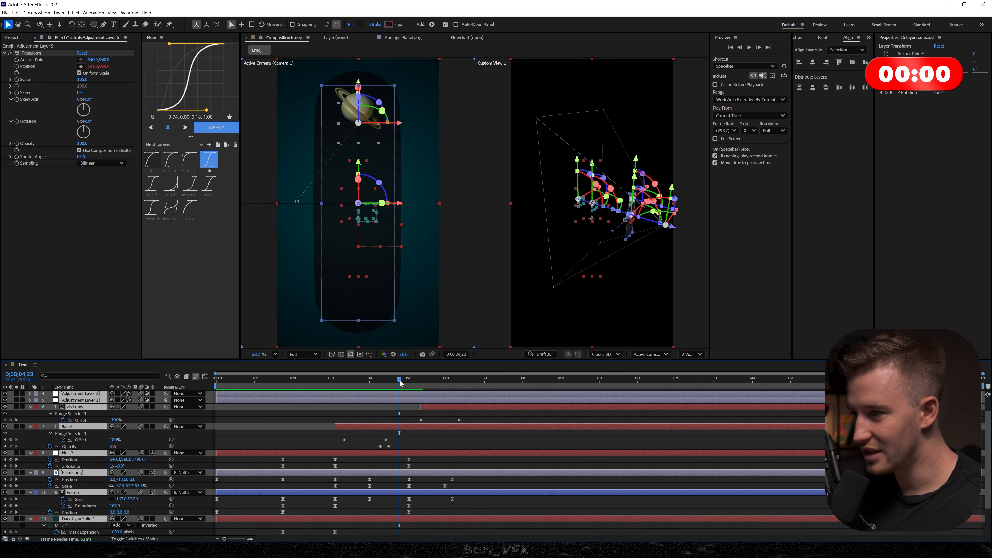
{"action": "mouse_move", "coordinate": [393, 449]}
{"action": "left_mouse_down"}
{"action": "mouse_move", "coordinate": [377, 445]}
{"action": "mouse_move", "coordinate": [389, 447]}
{"action": "left_mouse_up"}
{"action": "left_click", "coordinate": [378, 443]}
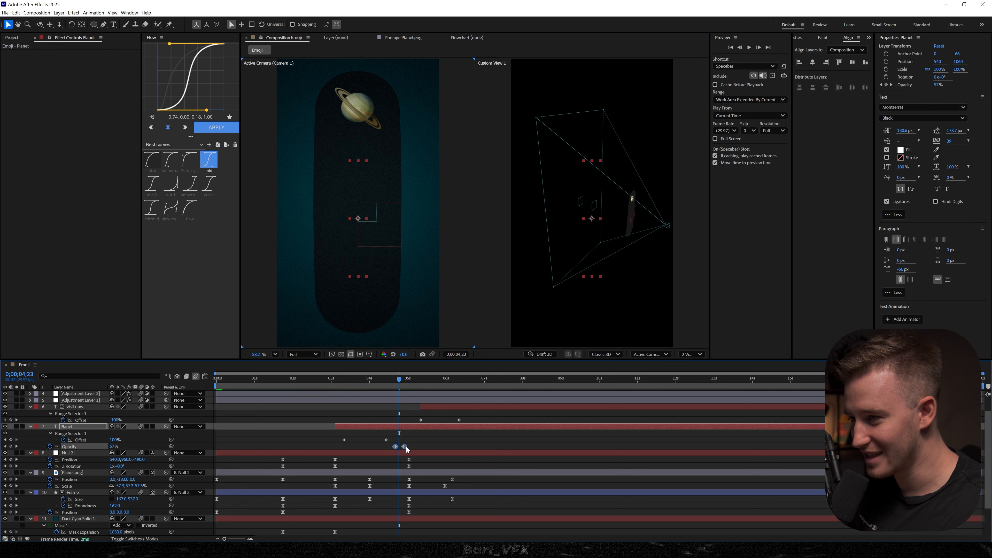
{"action": "key", "text": "Page_Down"}
{"action": "key", "text": "ctrl+a"}
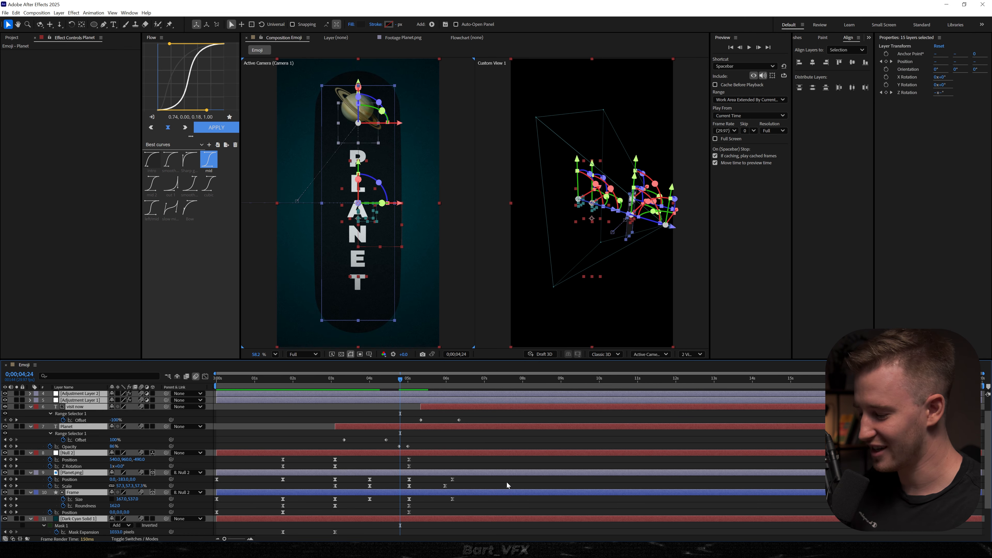
{"action": "key", "text": "u"}
{"action": "left_click", "coordinate": [328, 509]}
- Preview the complete animation from the start, scrub through the planet transition and replay it from 0;00;02;07
{"action": "key", "text": "Home"}
{"action": "key", "text": "space"}
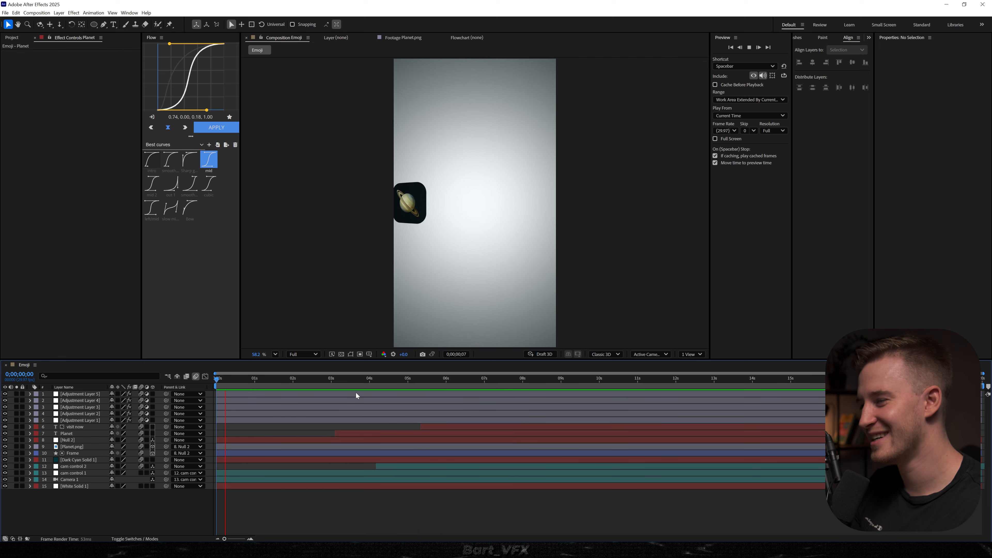
{"action": "left_click_drag", "start_coordinate": [392, 378], "coordinate": [324, 382]}
{"action": "key", "text": "space"}
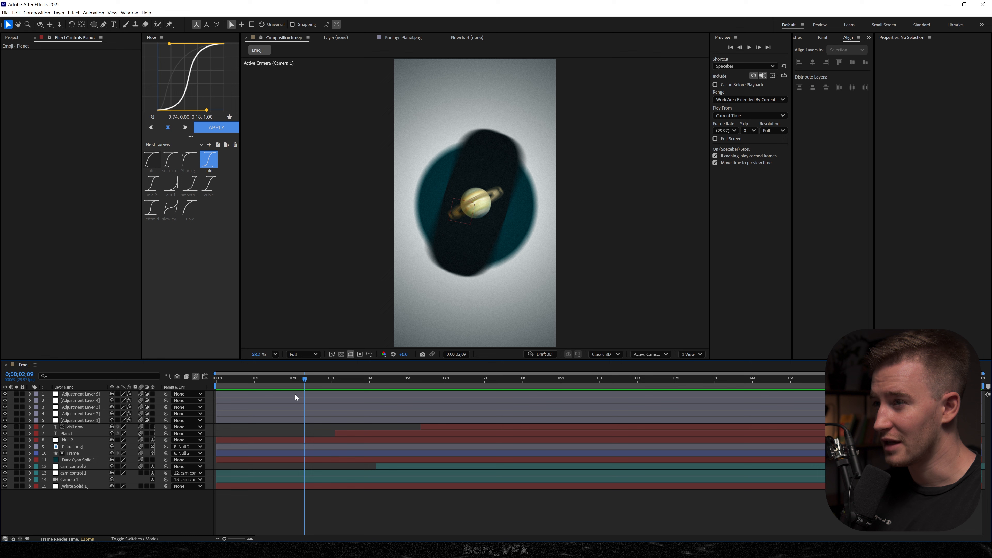
{"action": "left_click", "coordinate": [311, 380]}
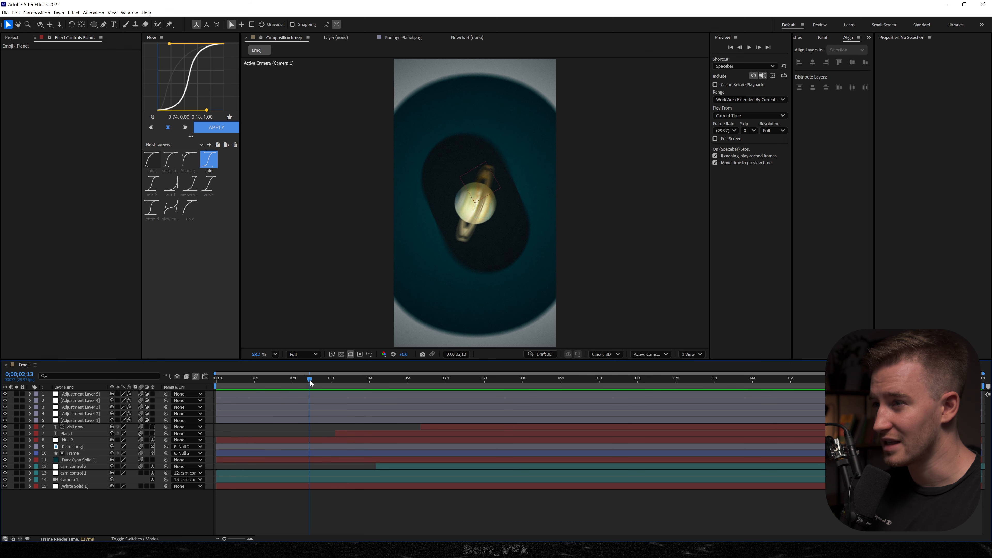
{"action": "left_click_drag", "start_coordinate": [311, 380], "coordinate": [302, 385]}
{"action": "key", "text": "space"}
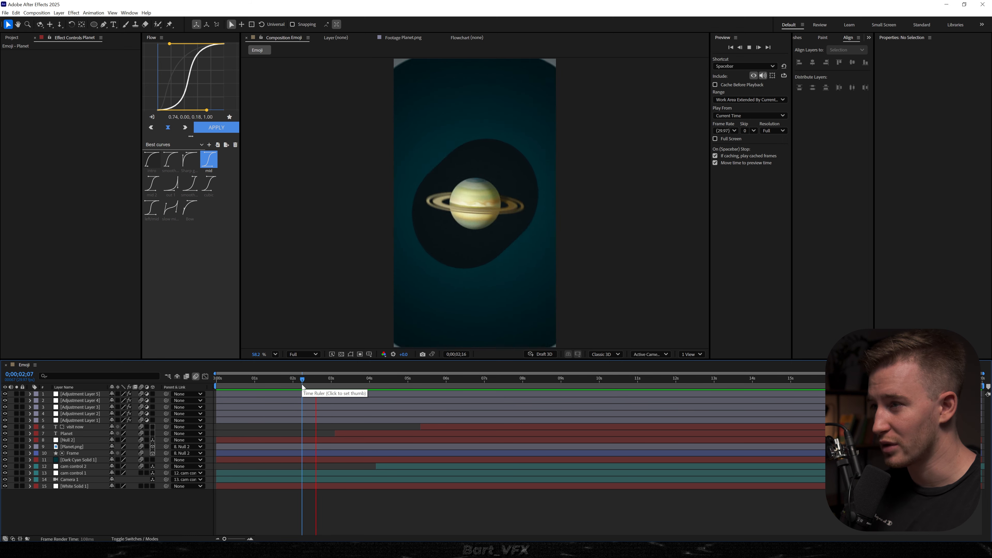